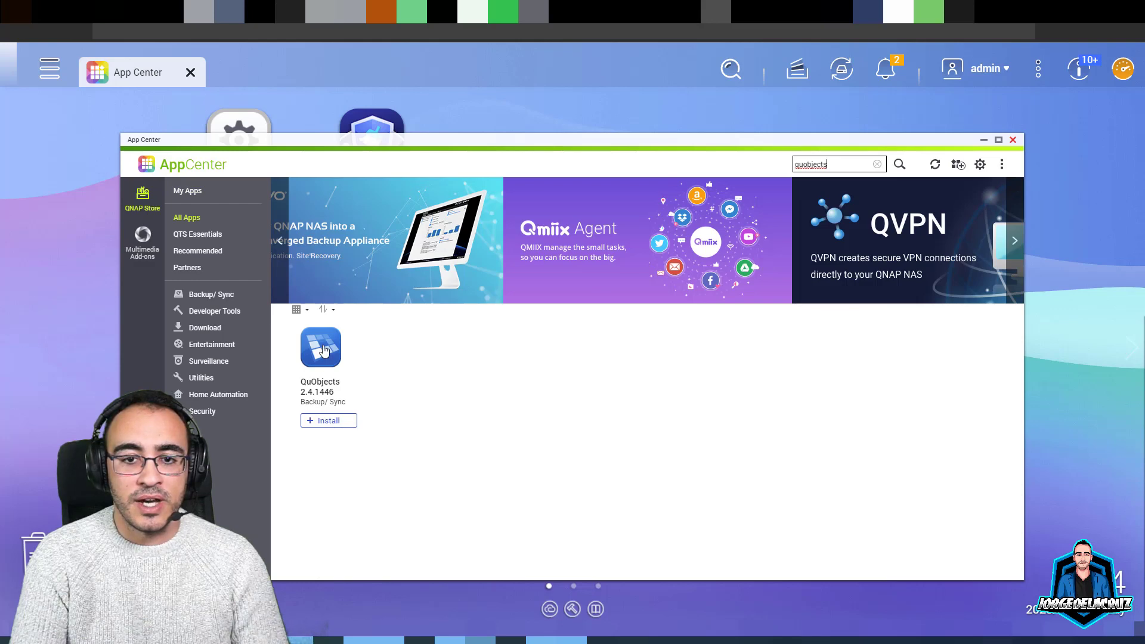
Review the QuObjects app description and install the app, keeping the preselected installation location
click(331, 353)
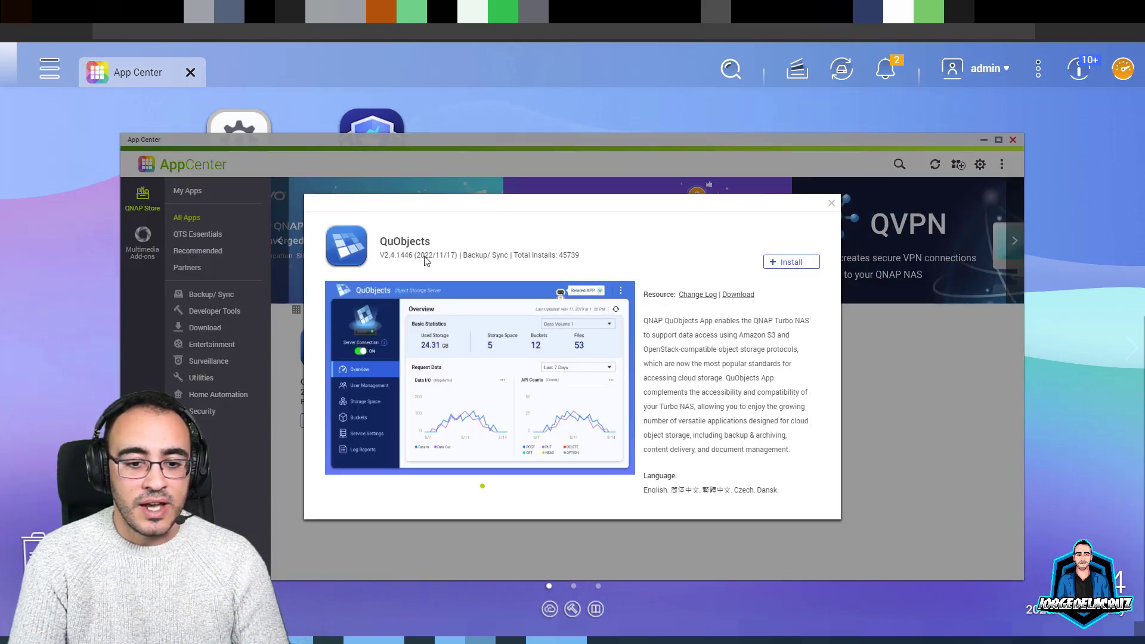
drag(691, 321, 716, 408)
click(720, 388)
scroll(705, 369, down, 5)
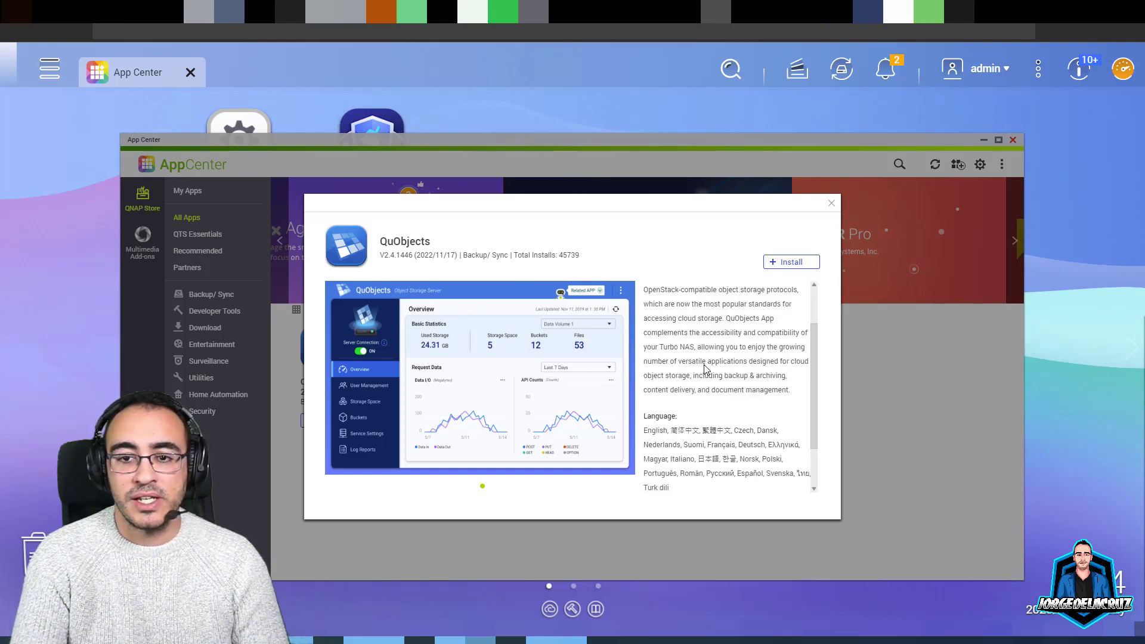
scroll(705, 368, up, 5)
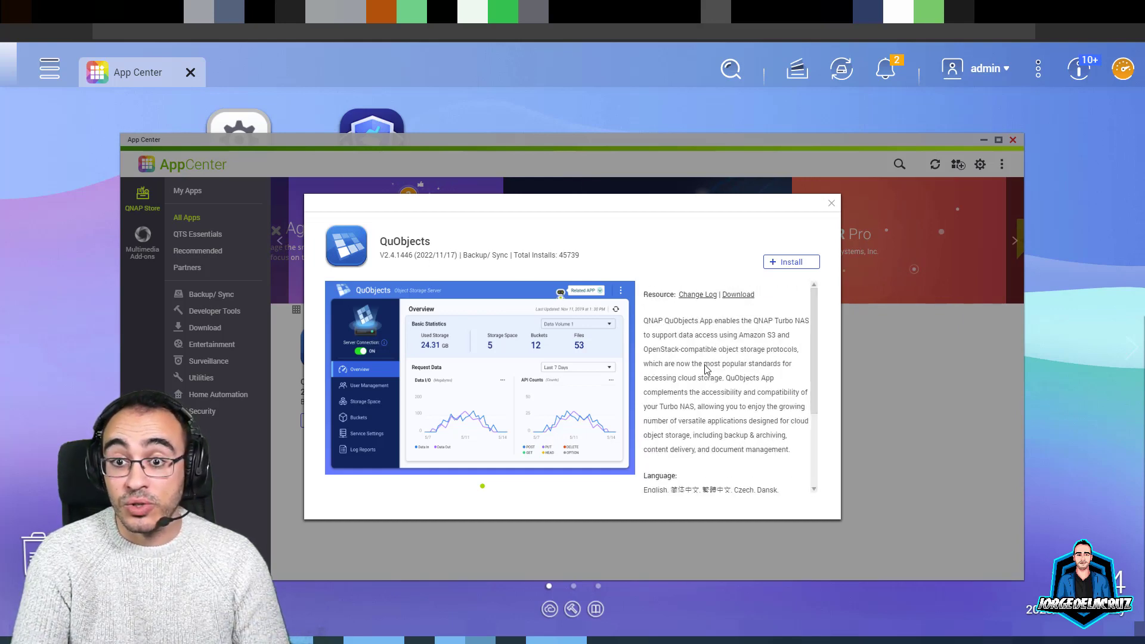
click(789, 266)
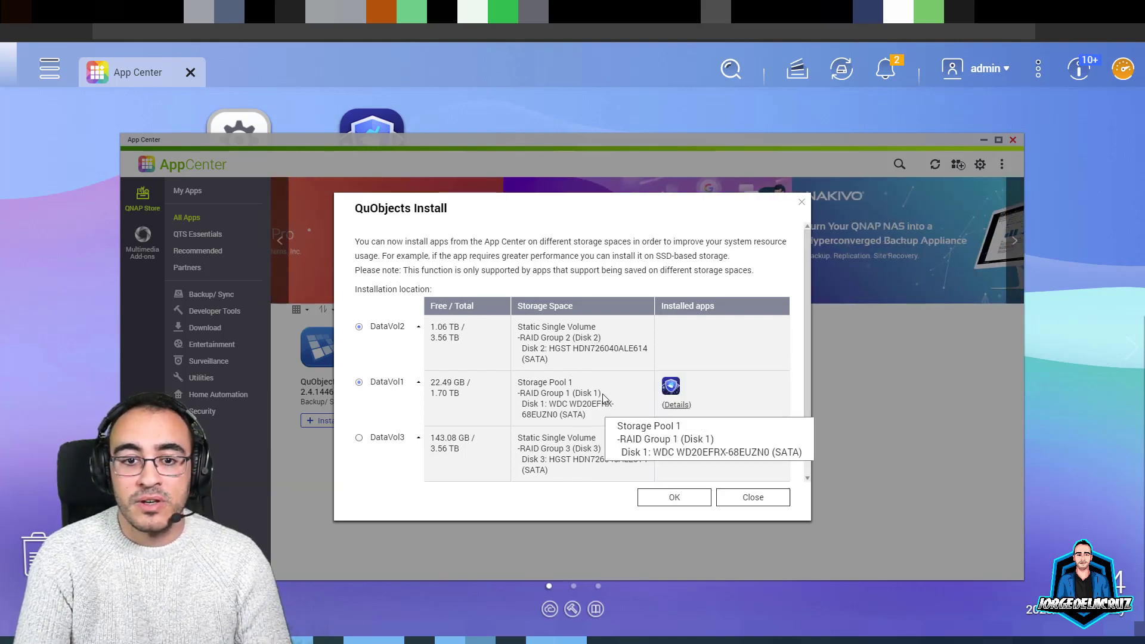
scroll(601, 401, down, 2)
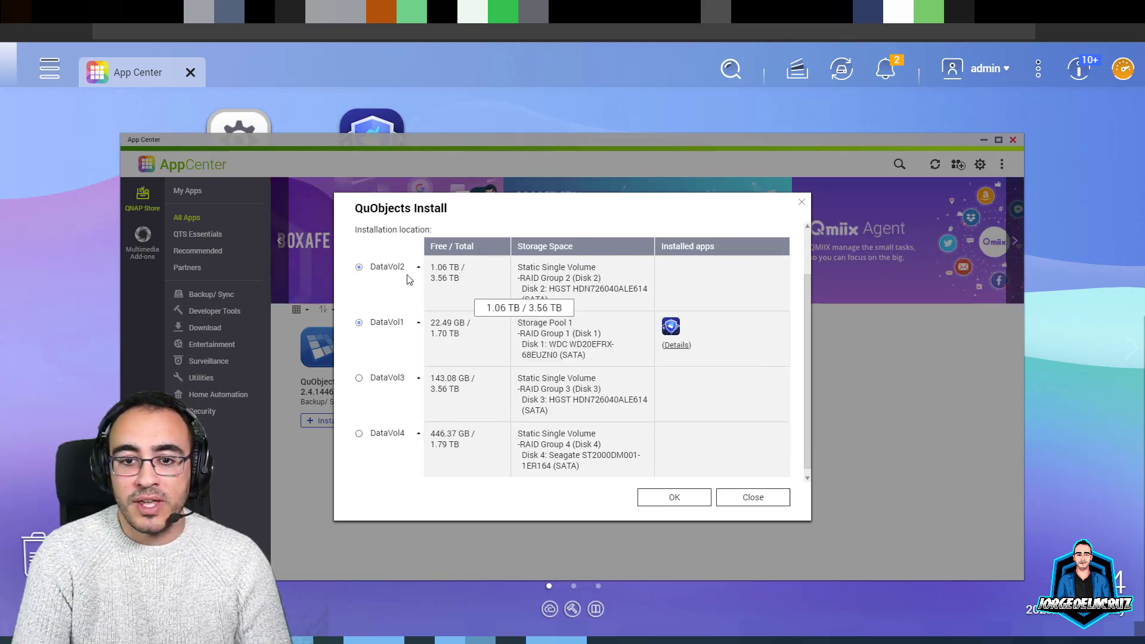
scroll(656, 450, up, 2)
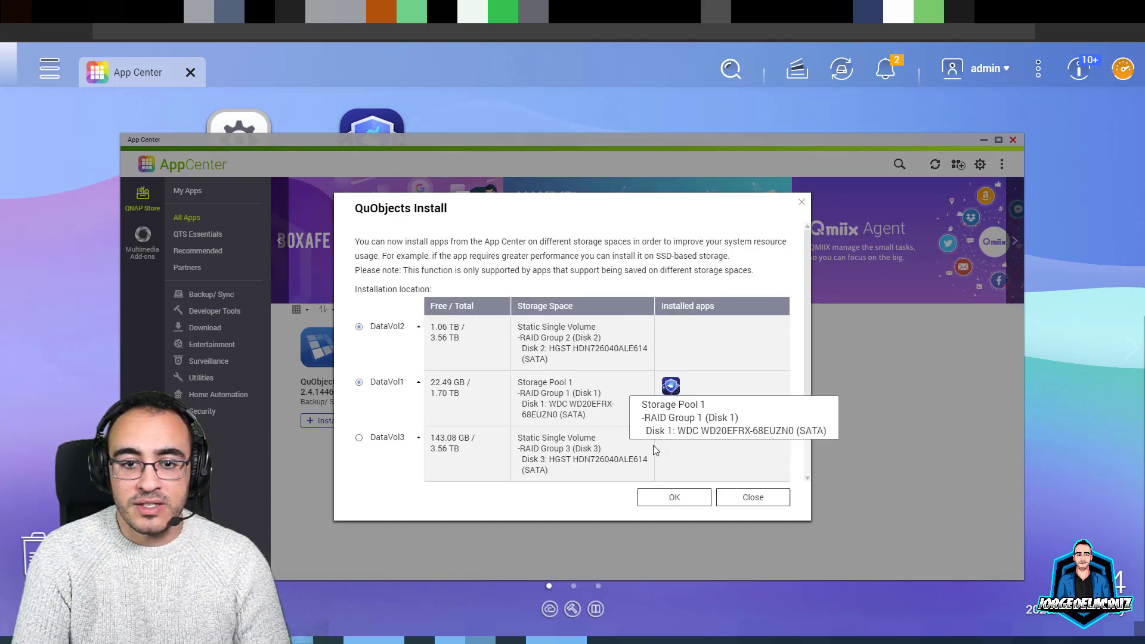
click(676, 498)
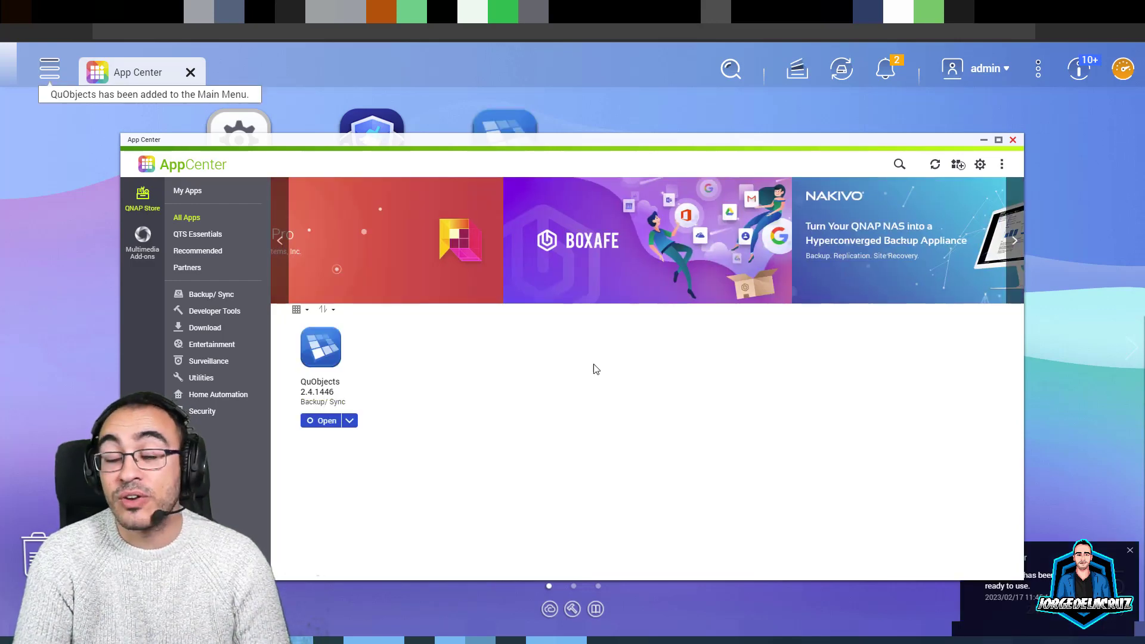
Switch from App Center to QuObjects, closing App Center, and complete the Quick Start tour, choosing to view it again next time
click(329, 421)
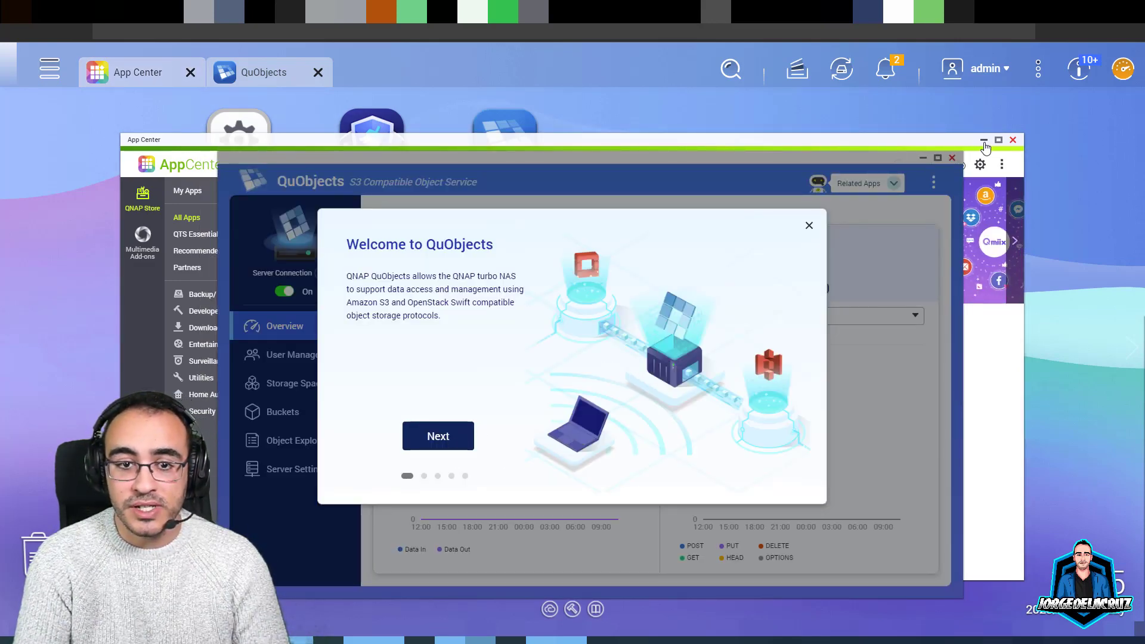
click(1012, 140)
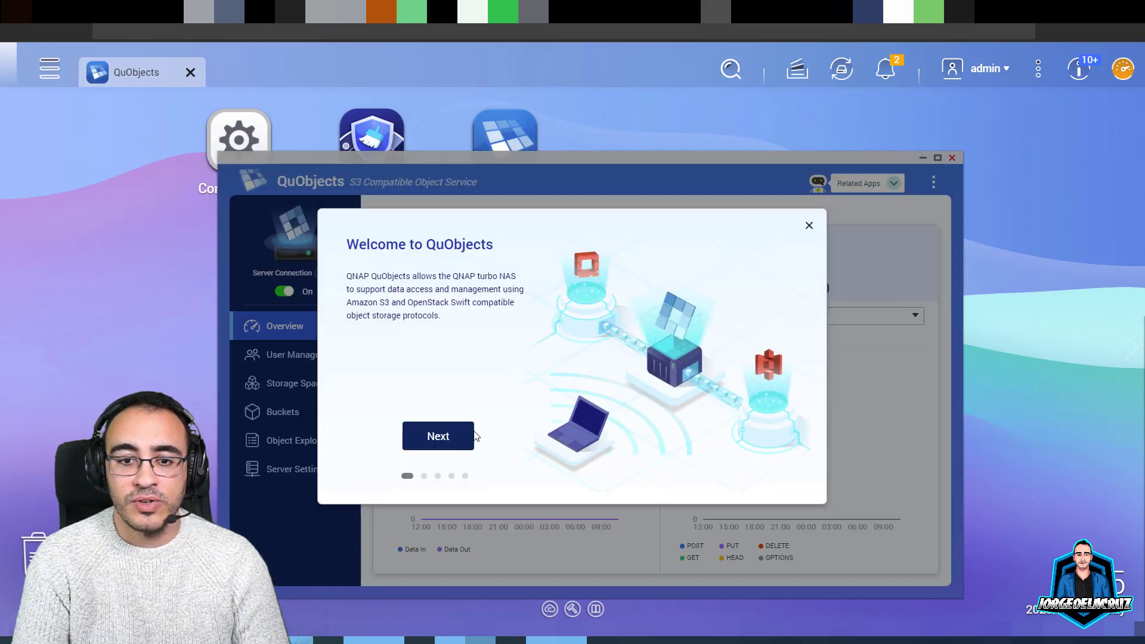
click(438, 437)
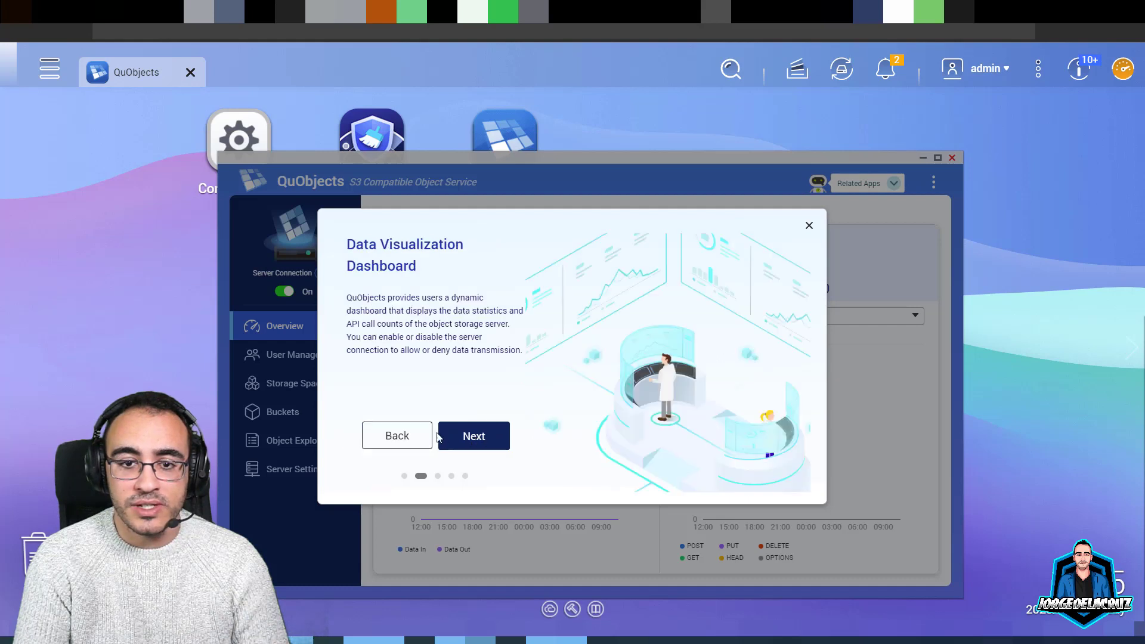
click(475, 435)
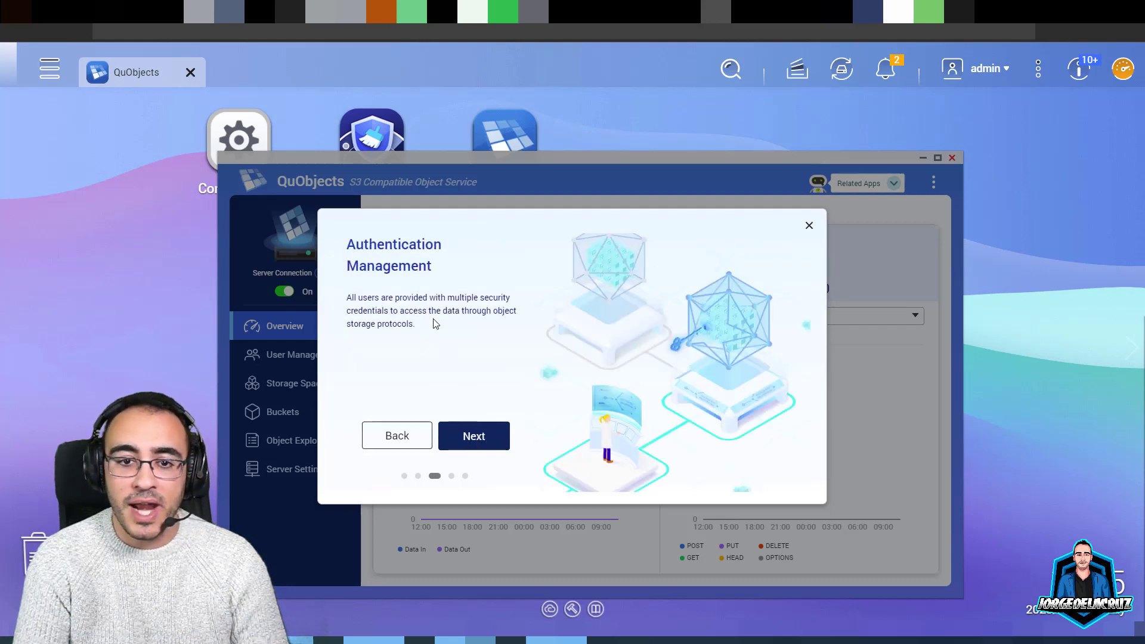
click(471, 434)
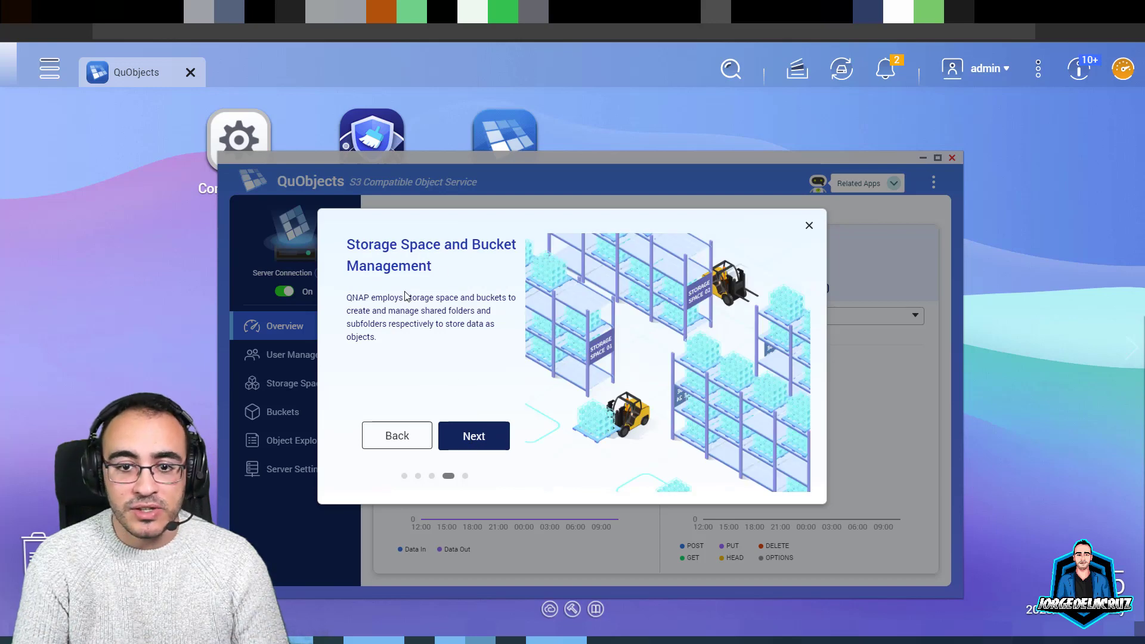
click(472, 434)
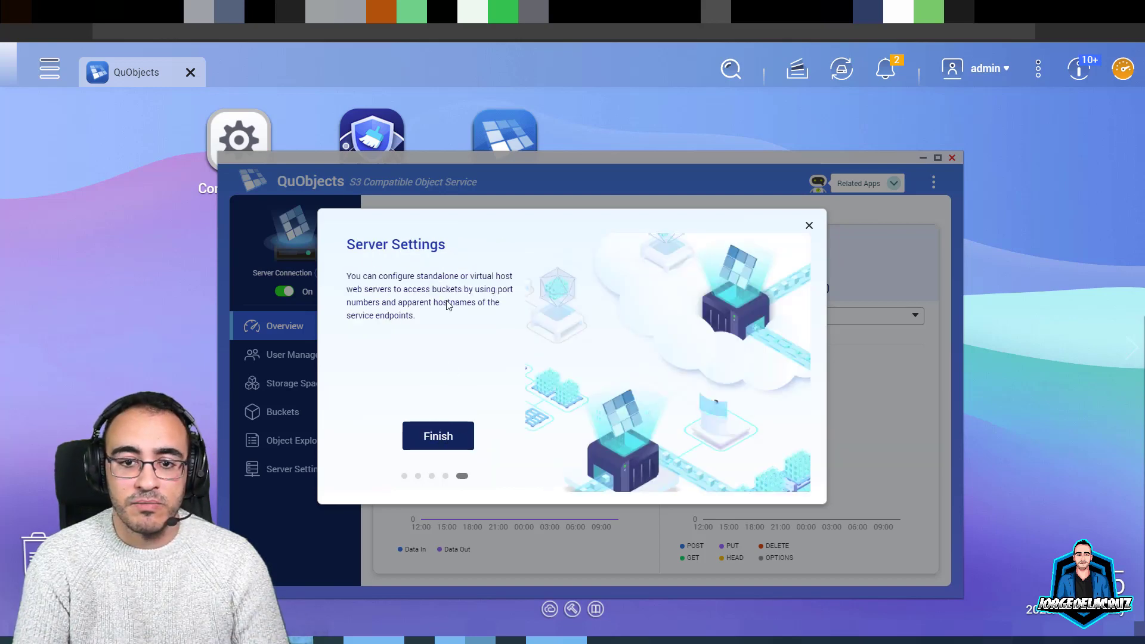
click(439, 436)
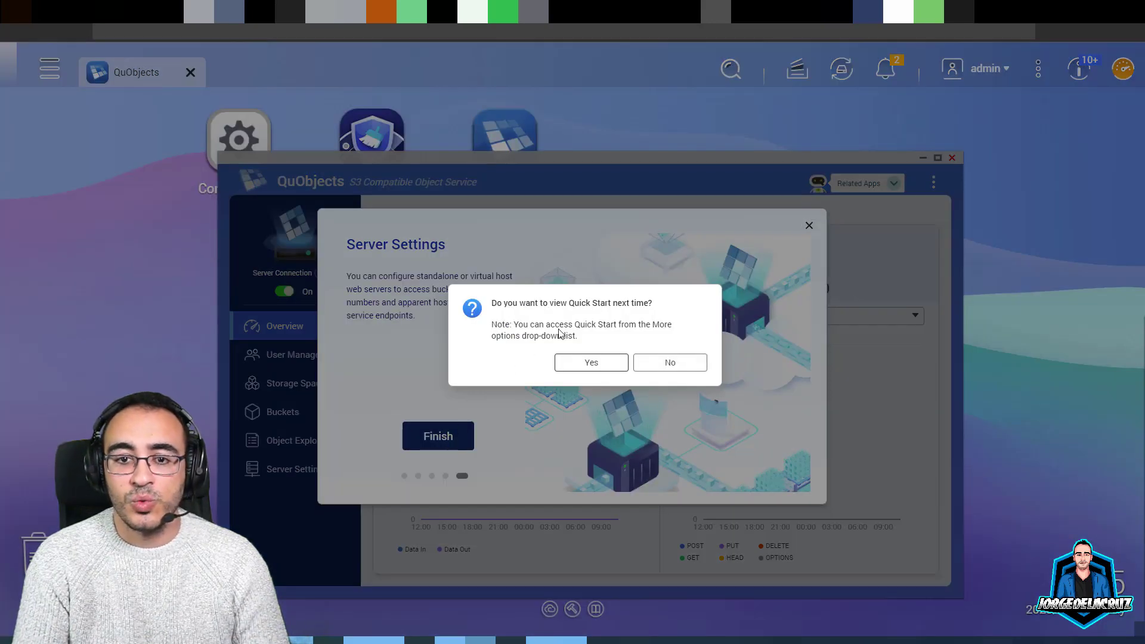
click(591, 363)
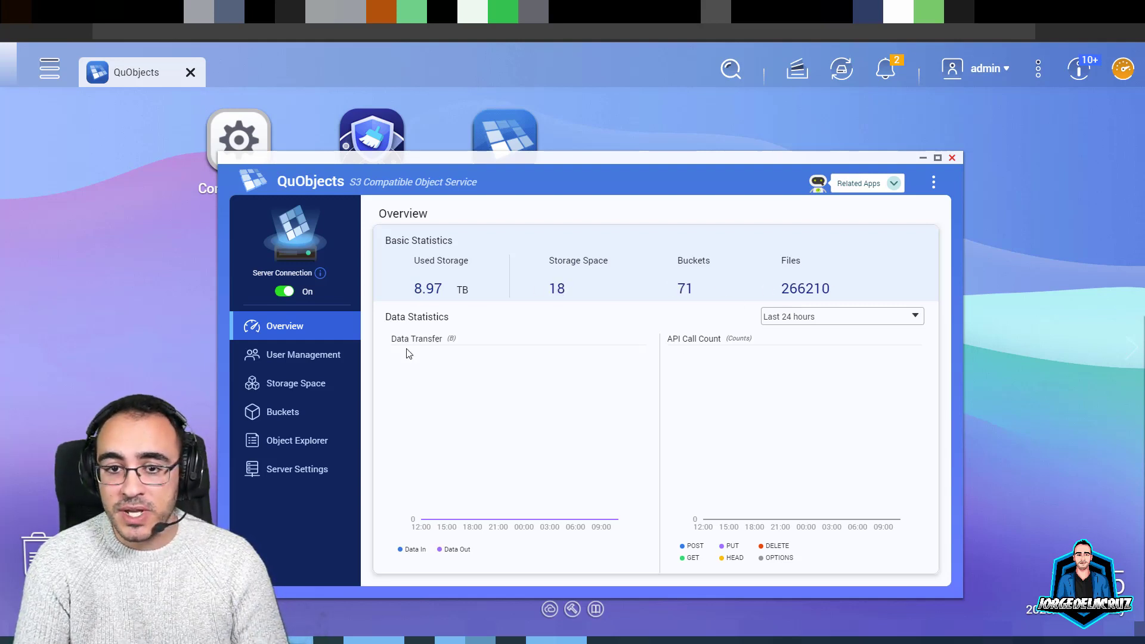
Authorize the local user veeam to access QuObjects and generate an access key for that user
click(295, 356)
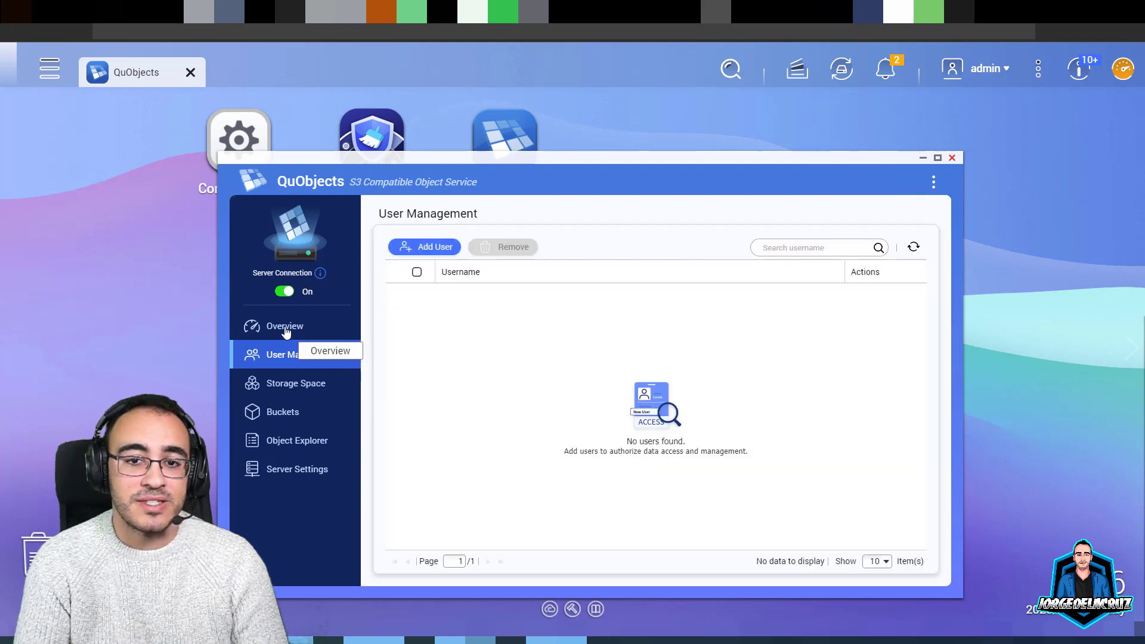
click(425, 247)
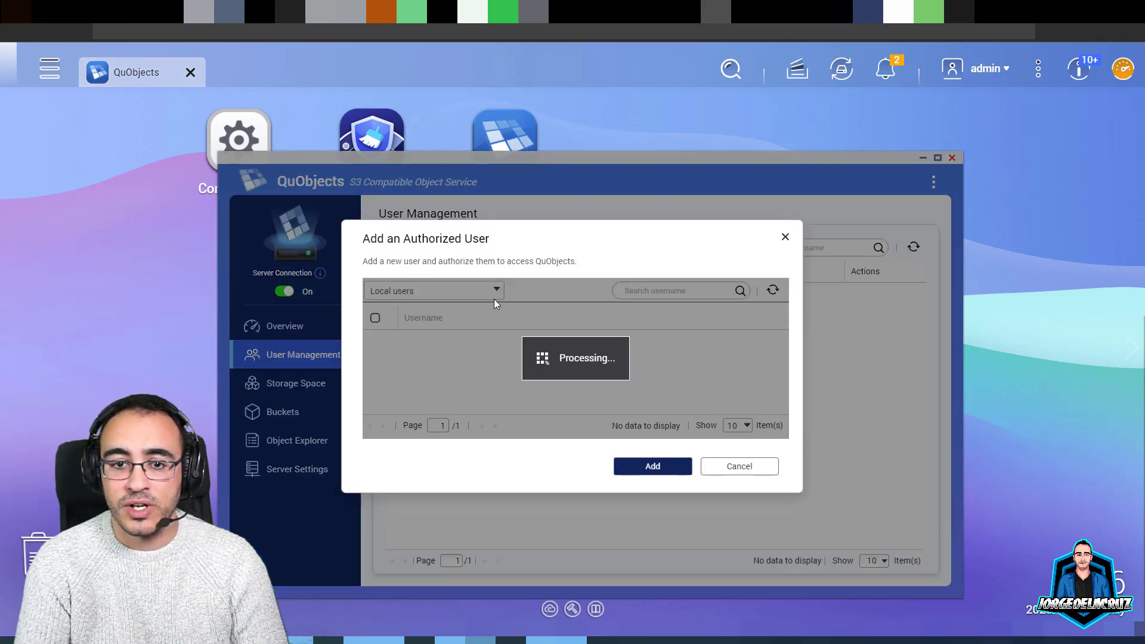
click(375, 379)
click(648, 467)
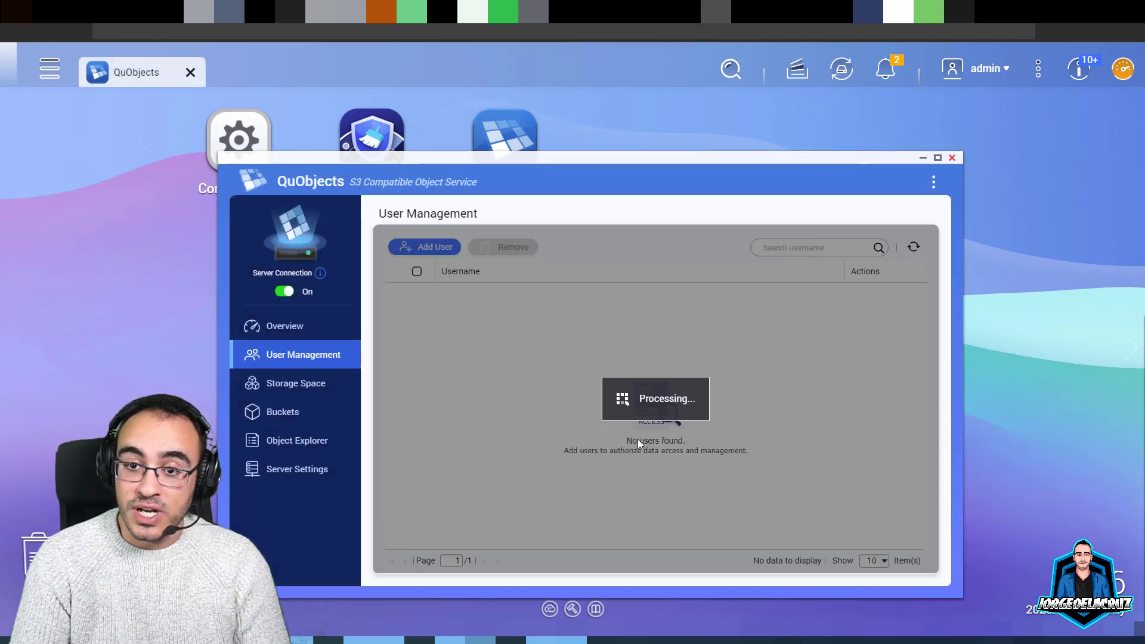
click(858, 292)
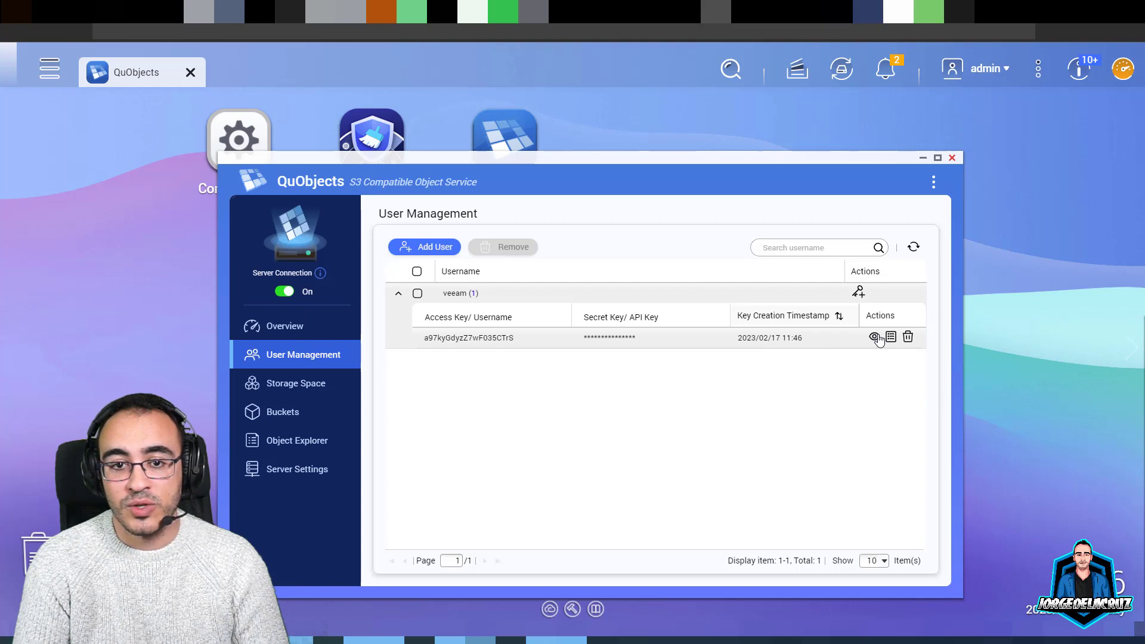
Show only the storage spaces located on the DataVol2 volume
click(285, 387)
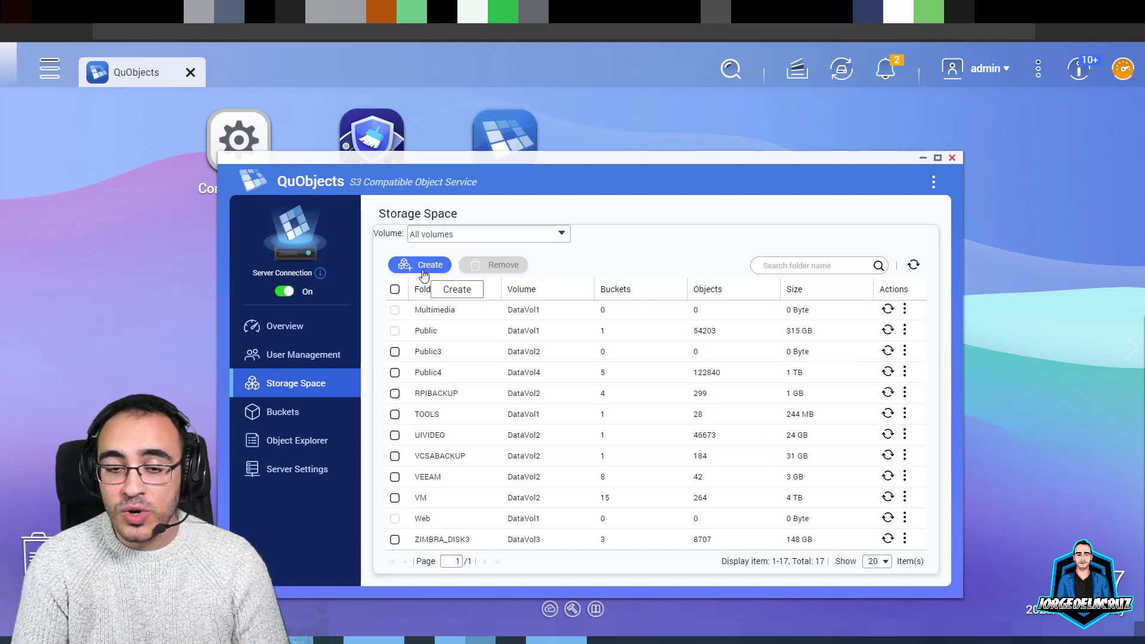
click(479, 235)
click(434, 280)
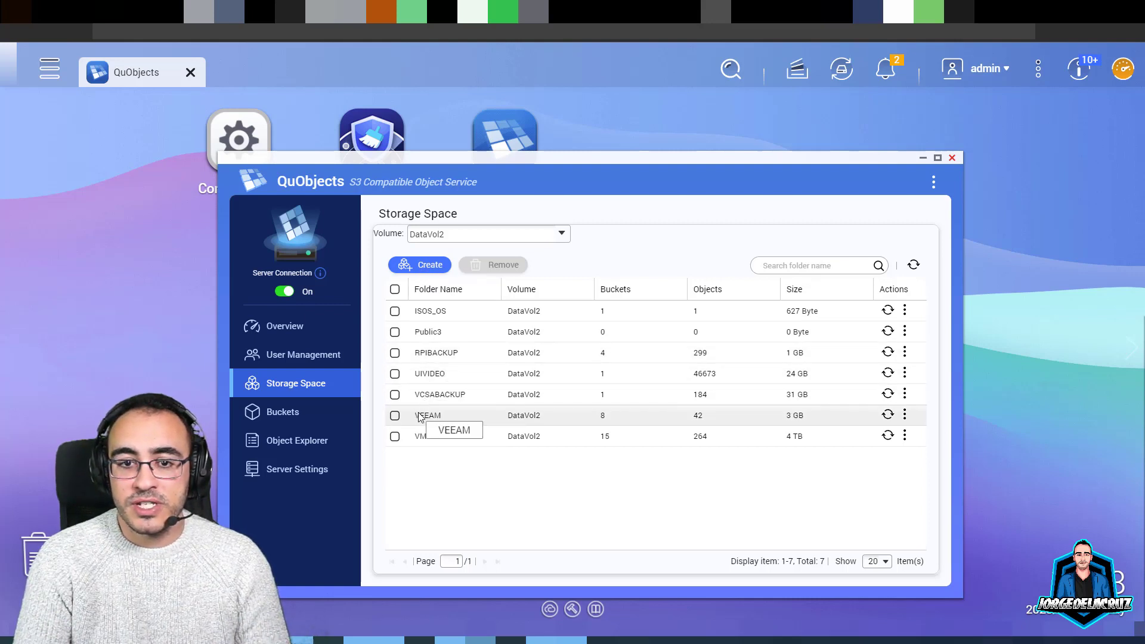
Create a storage space named QUOBJECTS on DataVol2 with usage refreshed every 6 hours and permission granted to veeam
click(419, 266)
click(514, 257)
click(512, 290)
click(499, 231)
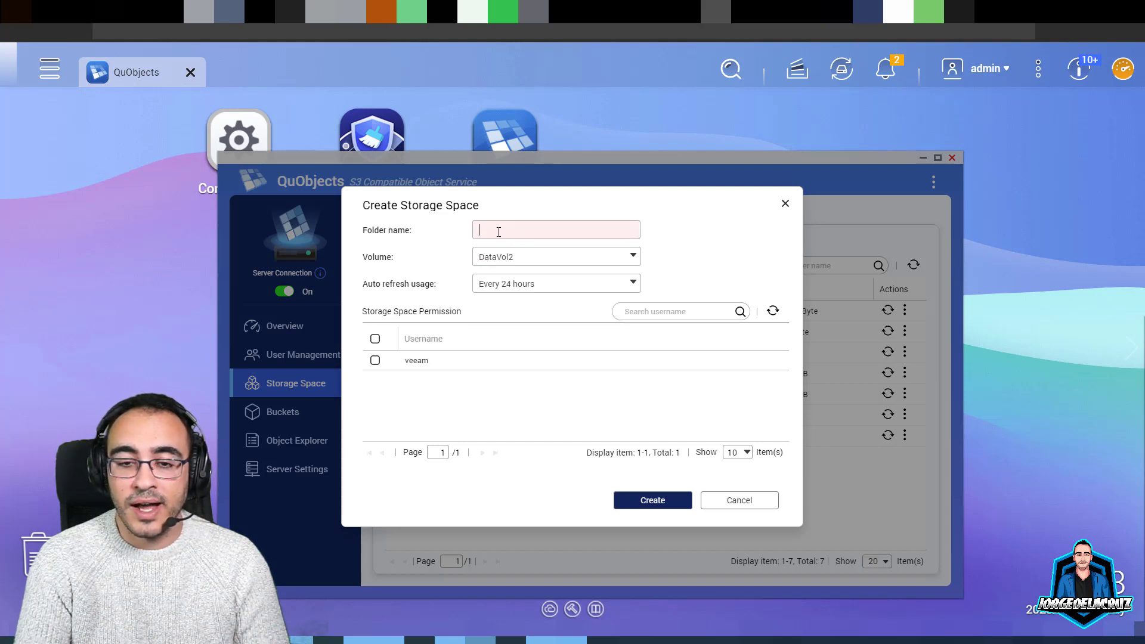
text(QUOBJECTS)
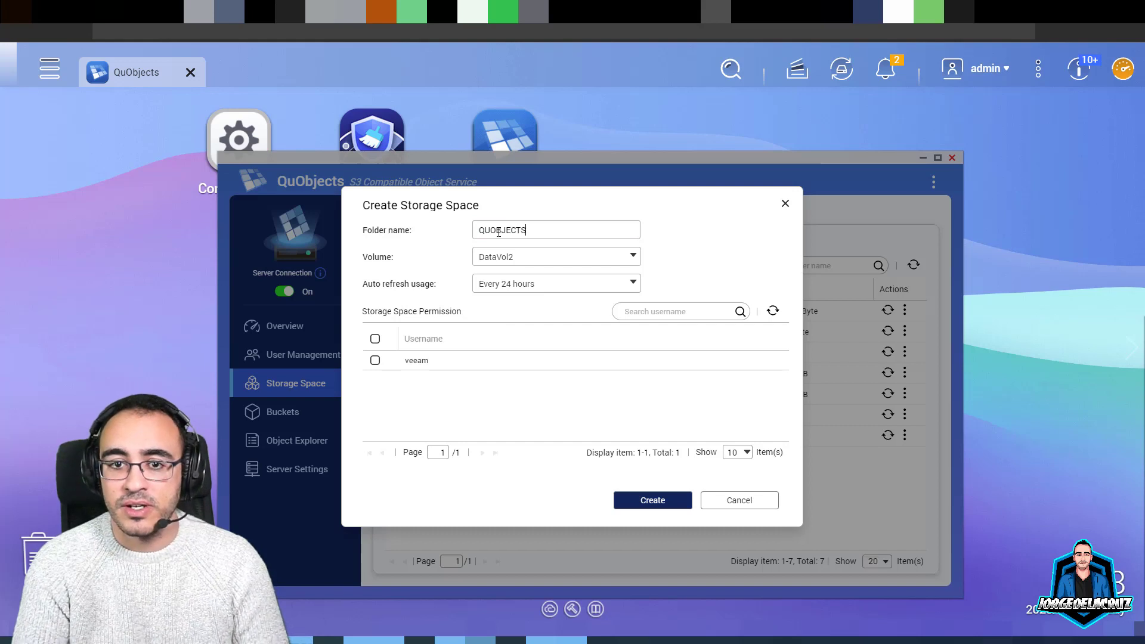
click(375, 360)
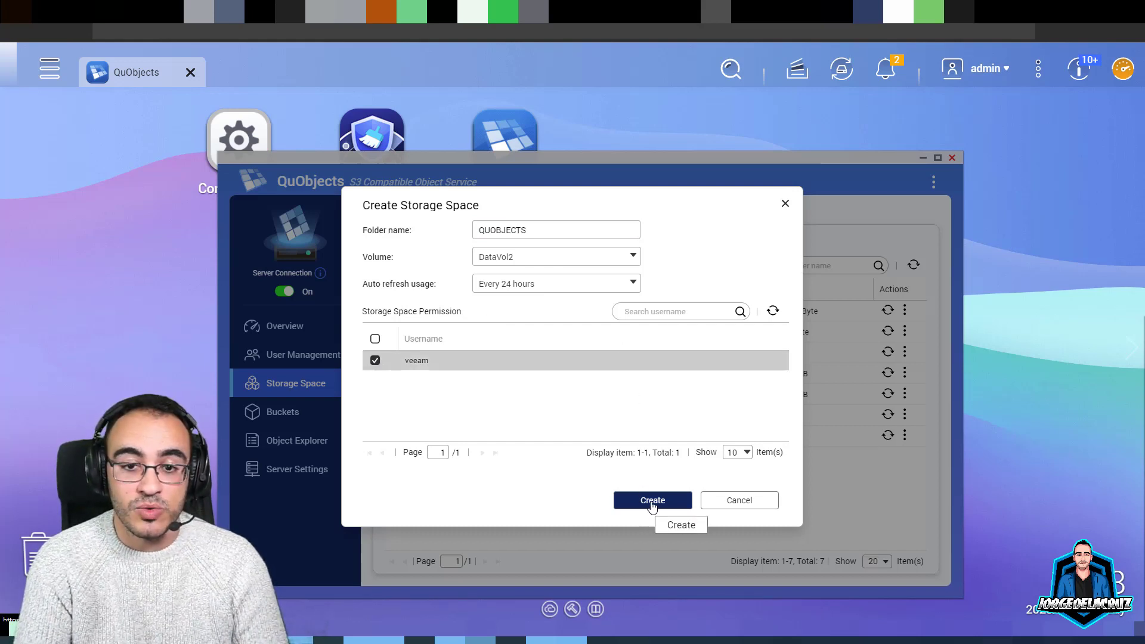
click(629, 285)
click(509, 316)
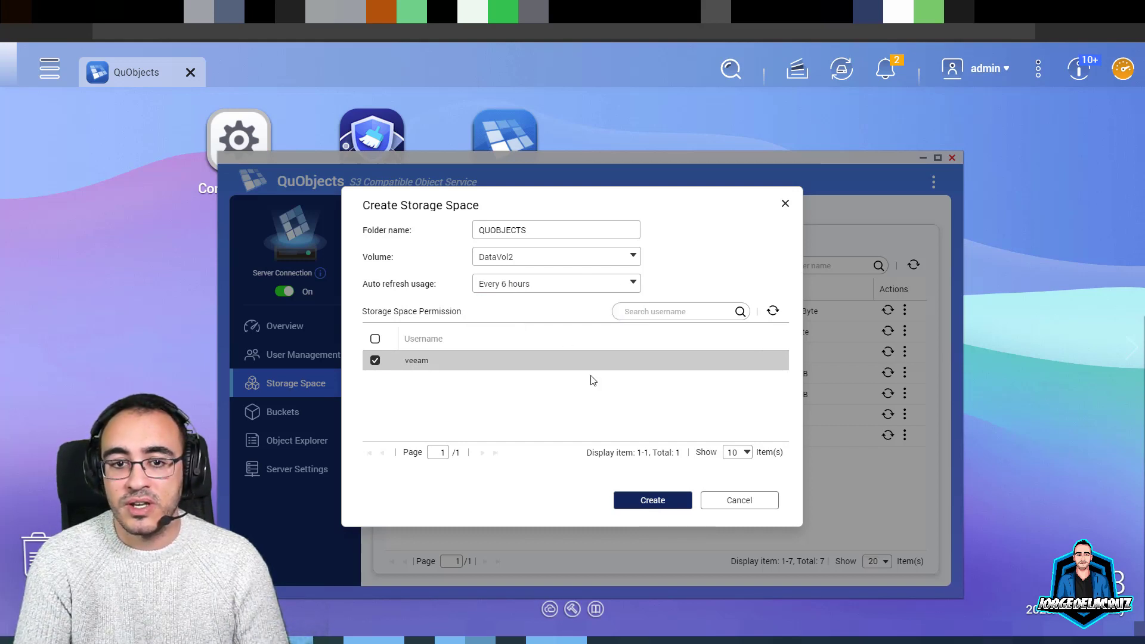
click(652, 500)
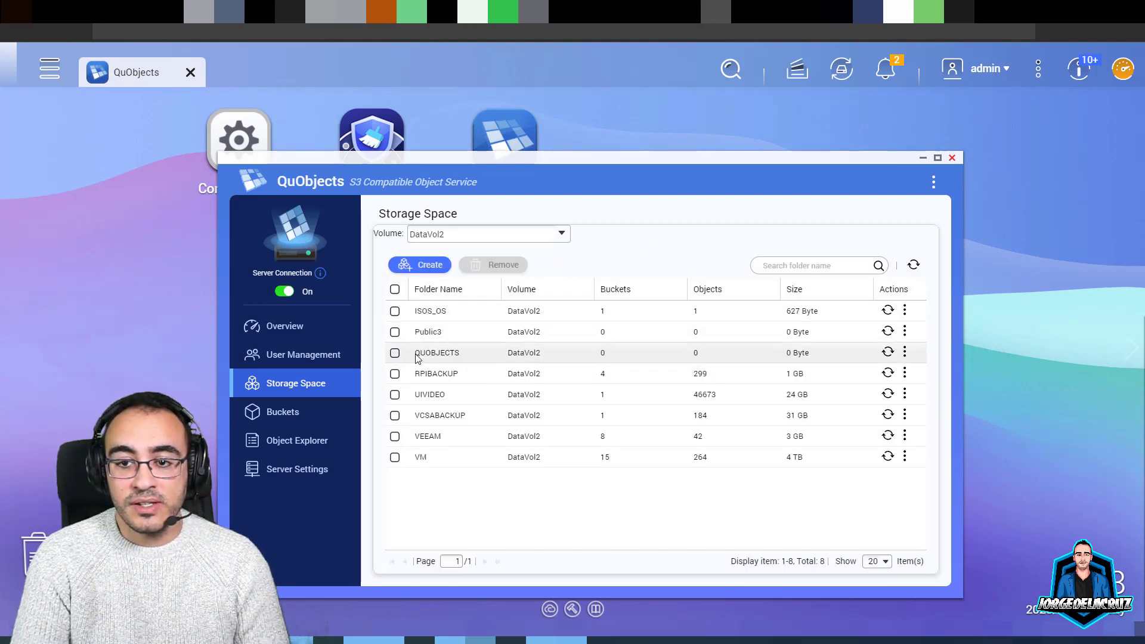
Check the actions available for the QUOBJECTS storage space and display the buckets it contains
click(904, 351)
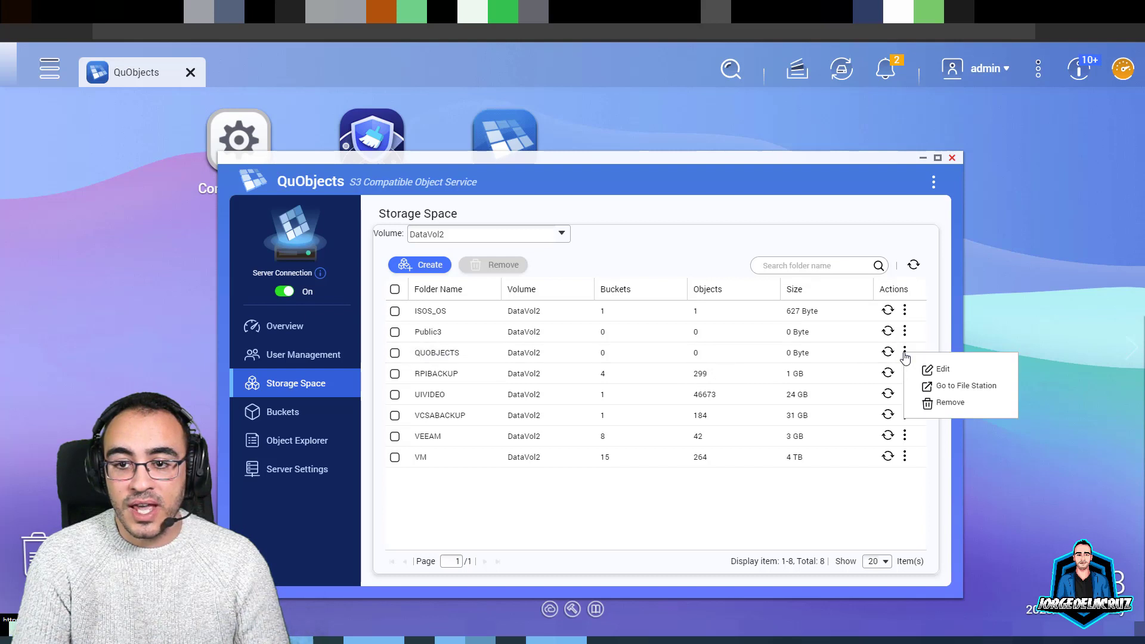
click(285, 411)
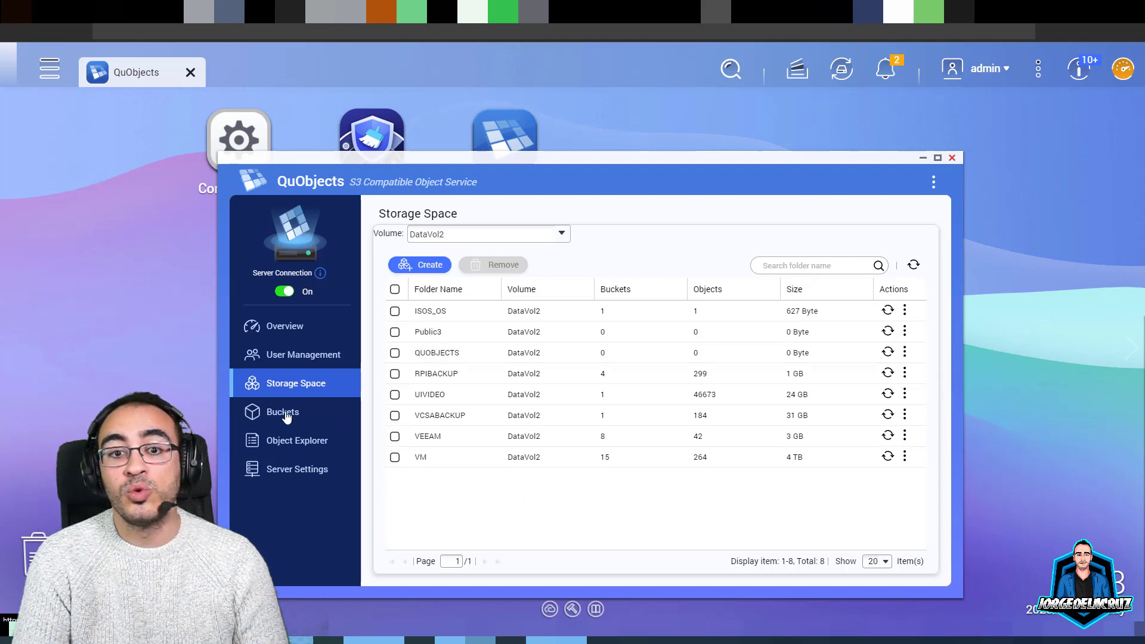
click(464, 234)
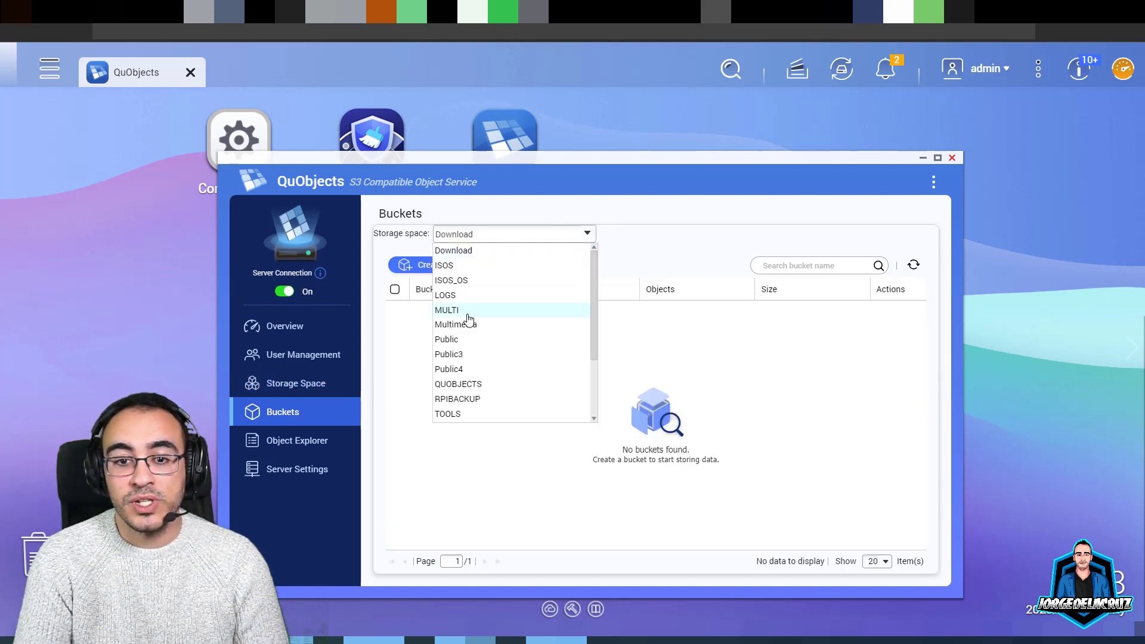
click(456, 384)
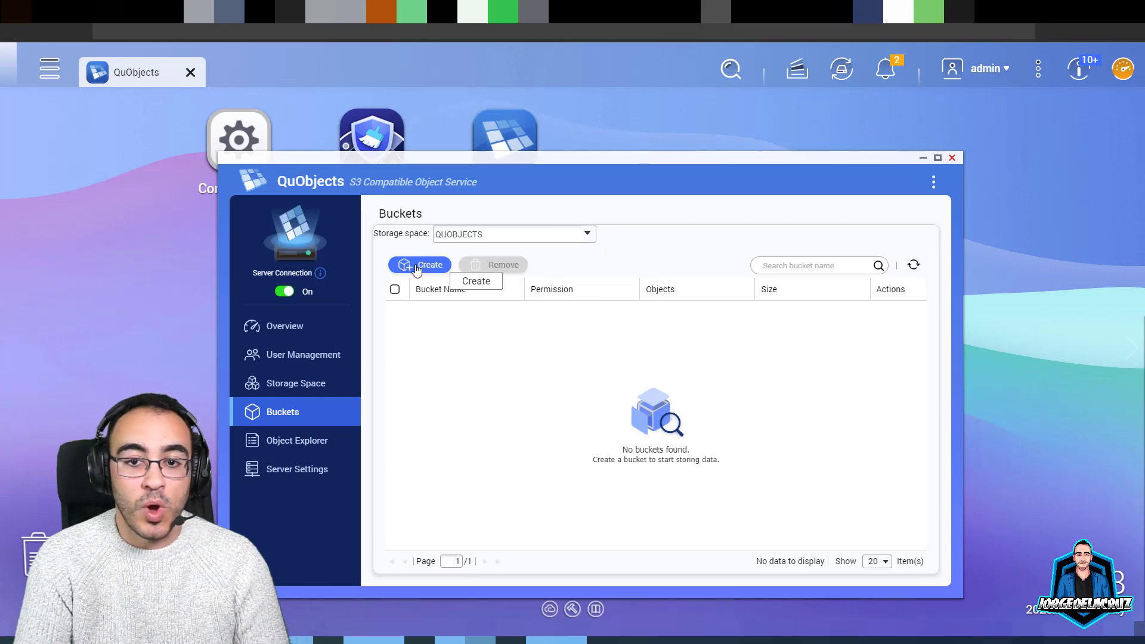
Start a private bucket in the QUOBJECTS storage space with Object Lock enabled and name it veeam-30d-secure
click(415, 267)
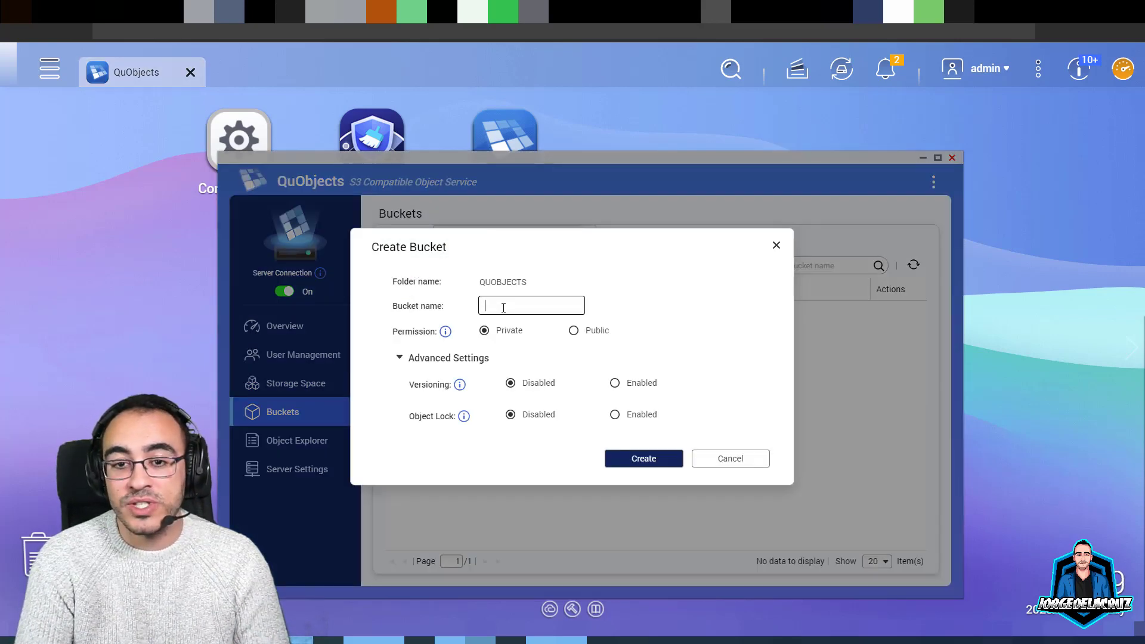
click(615, 415)
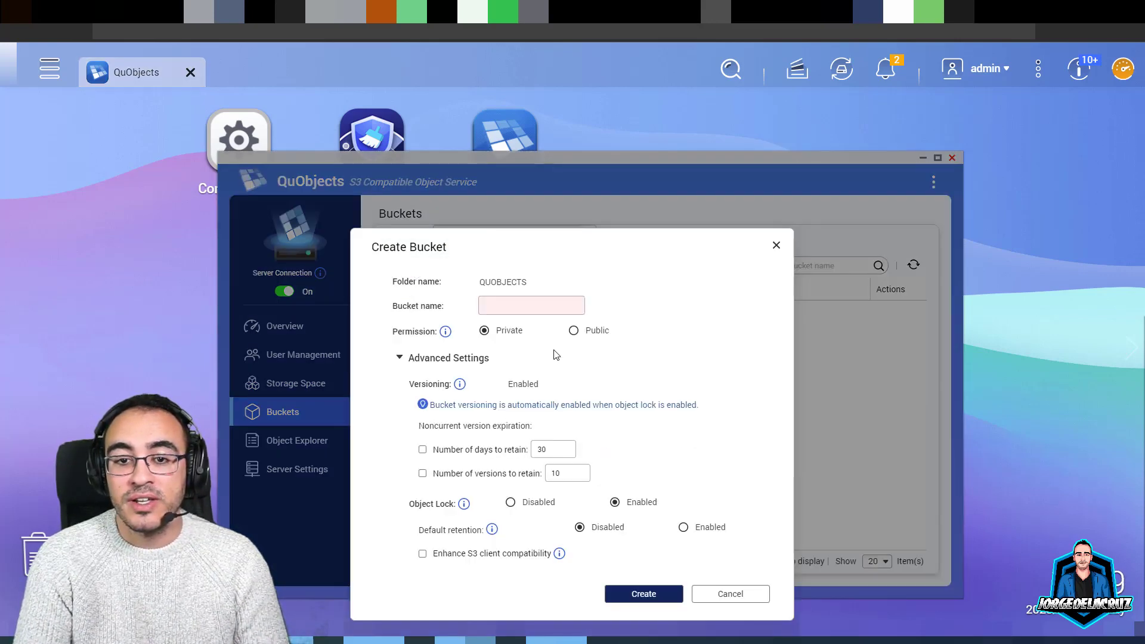
click(510, 308)
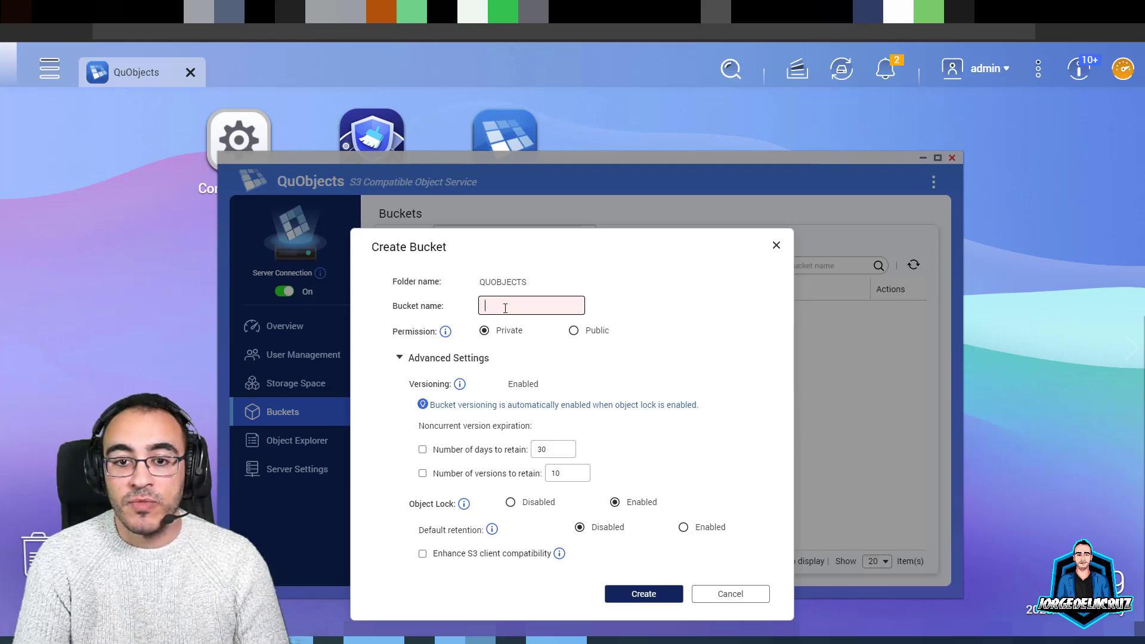
text(veeam-30d-retention)
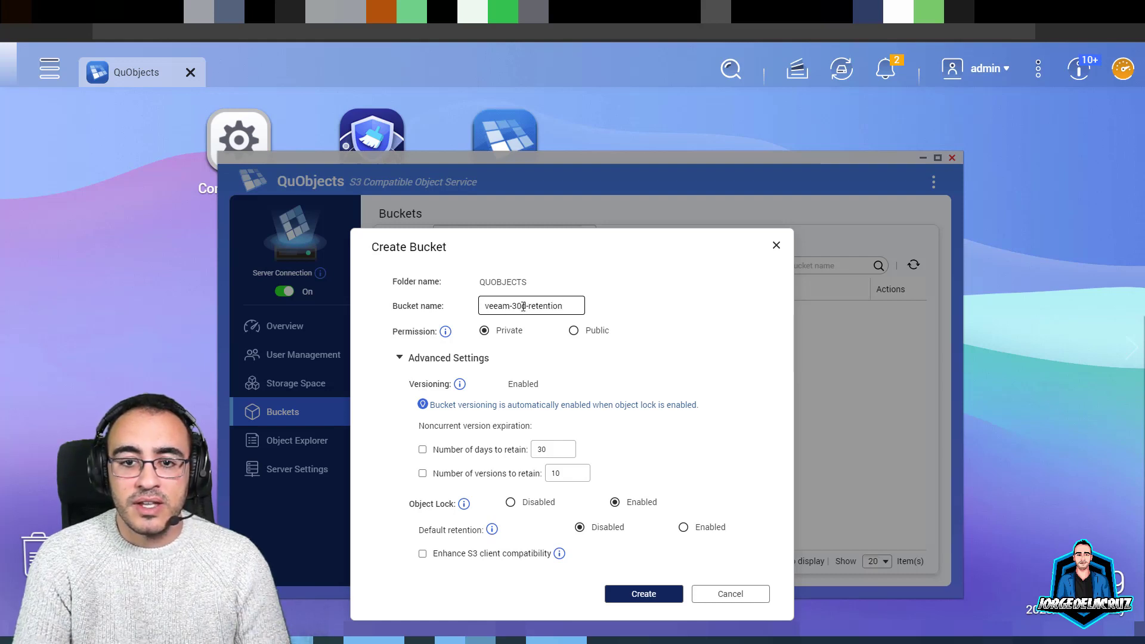
double_click(543, 305)
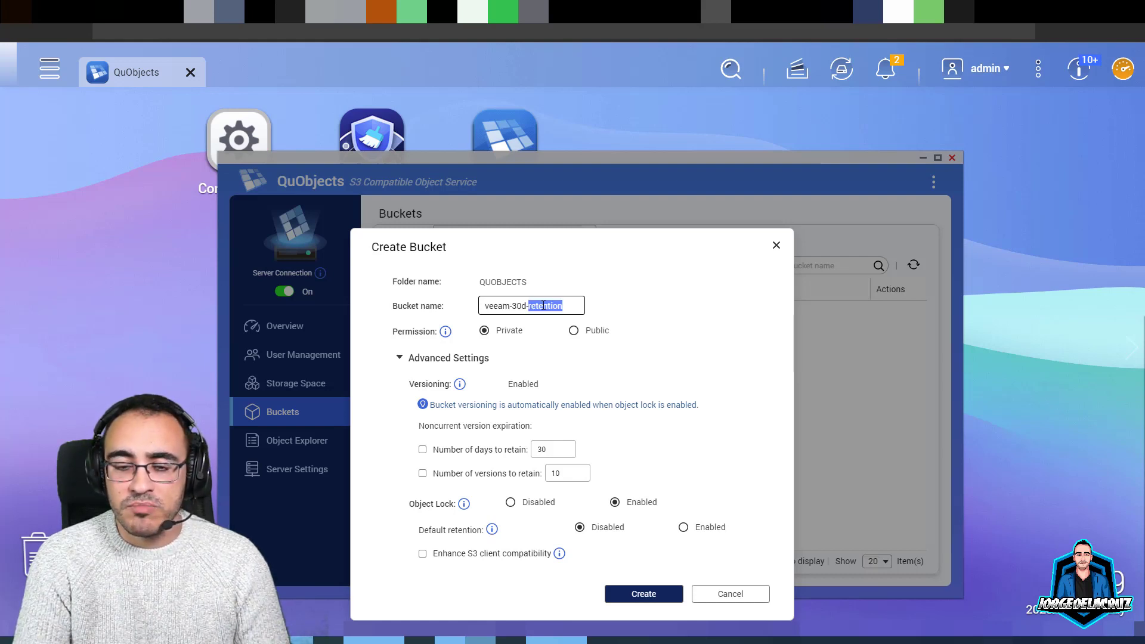
text(l)
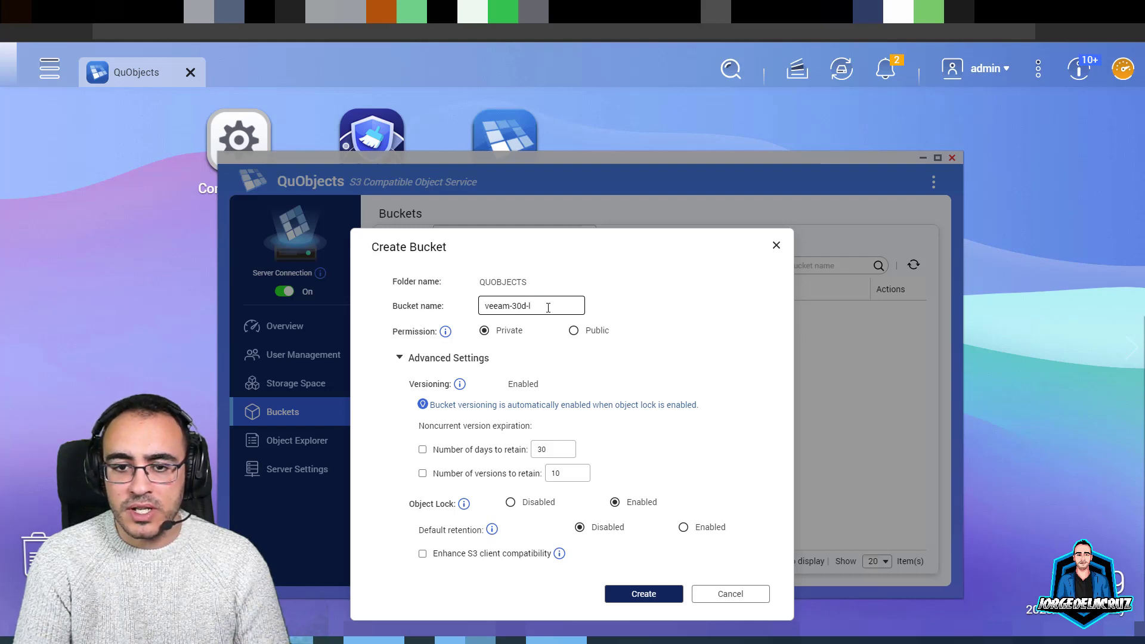
text(ecure)
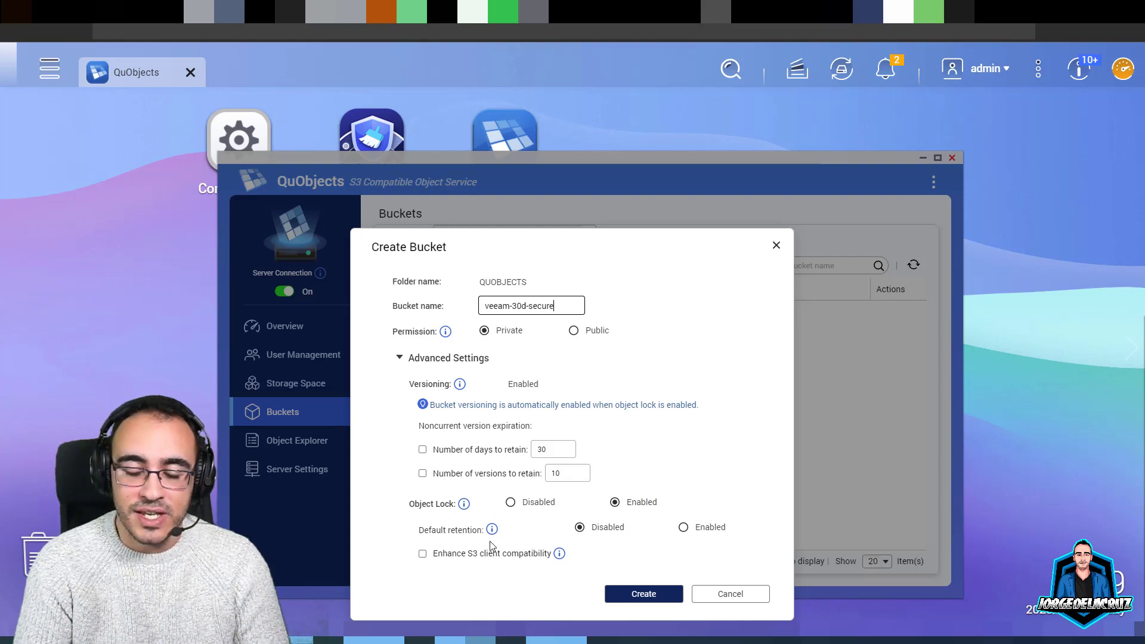
Read the note on S3 client compatibility, enable Enhance S3 client compatibility, and create the bucket, accepting permanent Object Lock
click(560, 554)
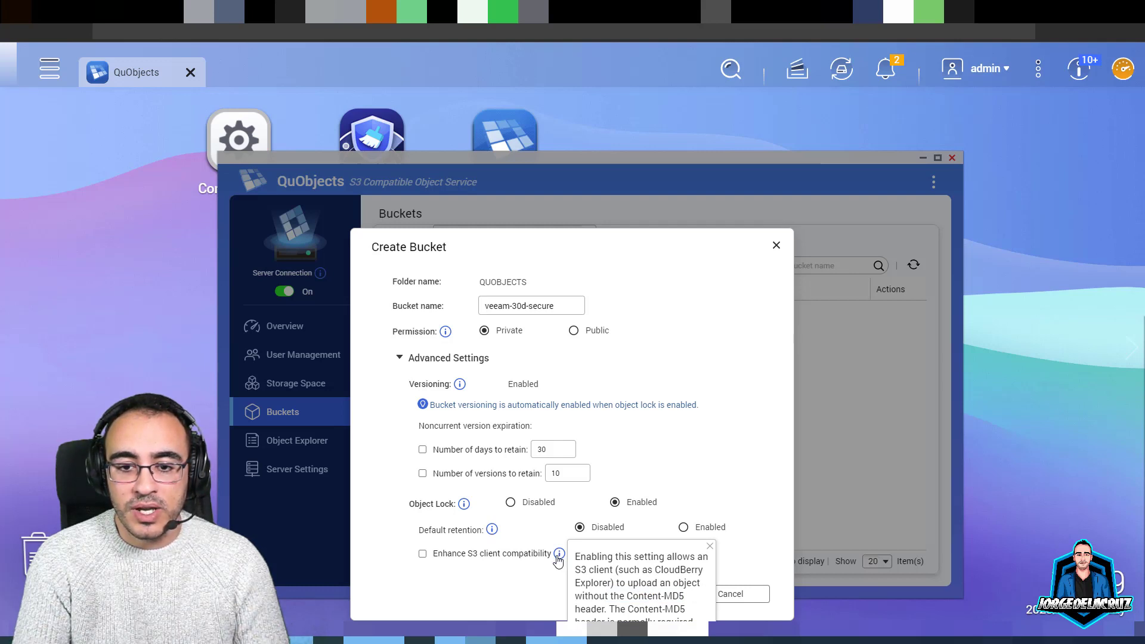
click(558, 556)
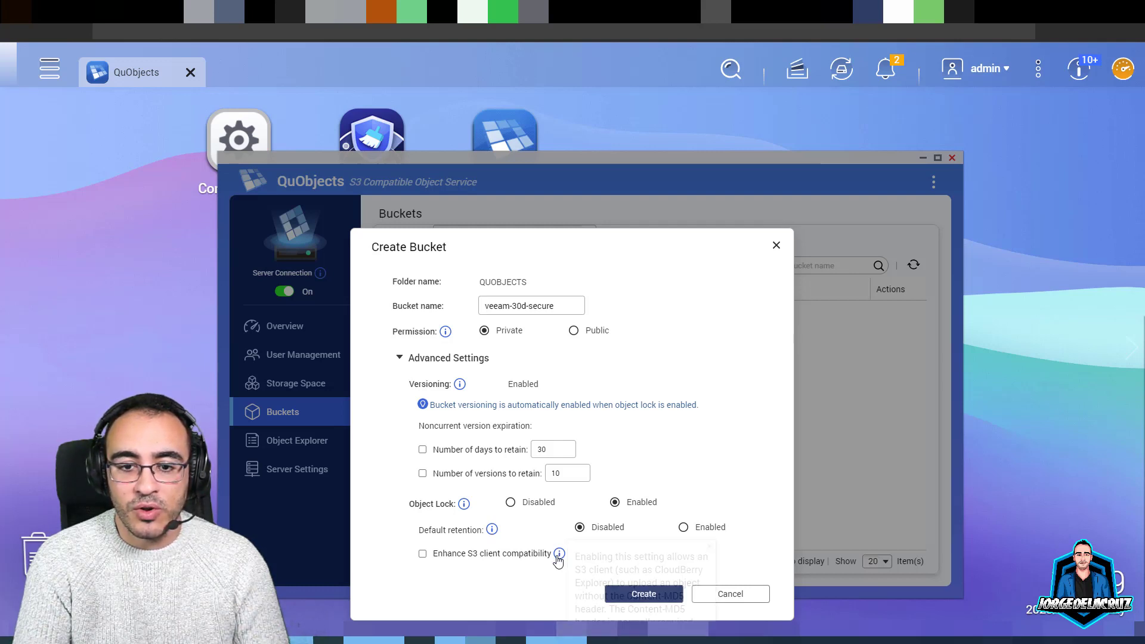
click(636, 597)
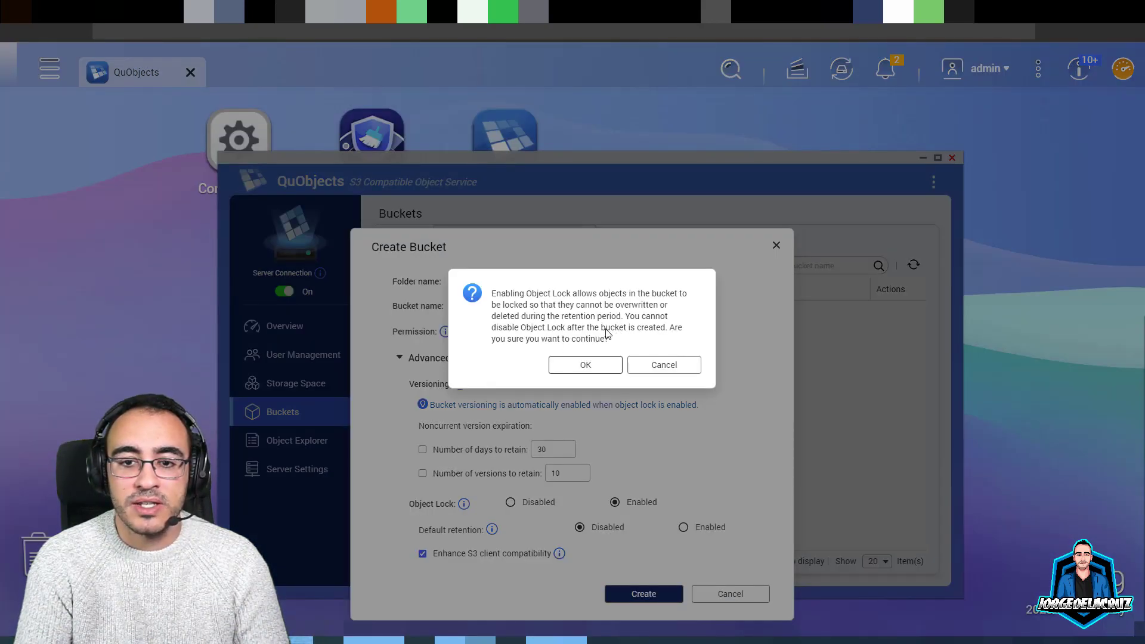
click(589, 364)
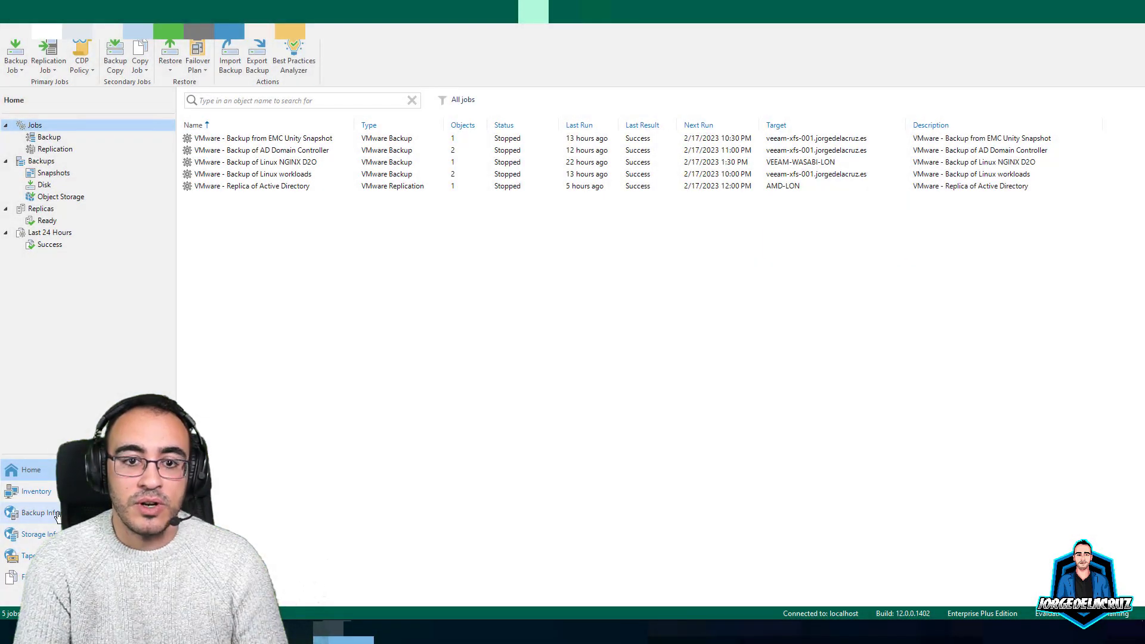
Switch to Veeam Backup & Replication and begin adding an S3 Compatible object storage backup repository
click(58, 514)
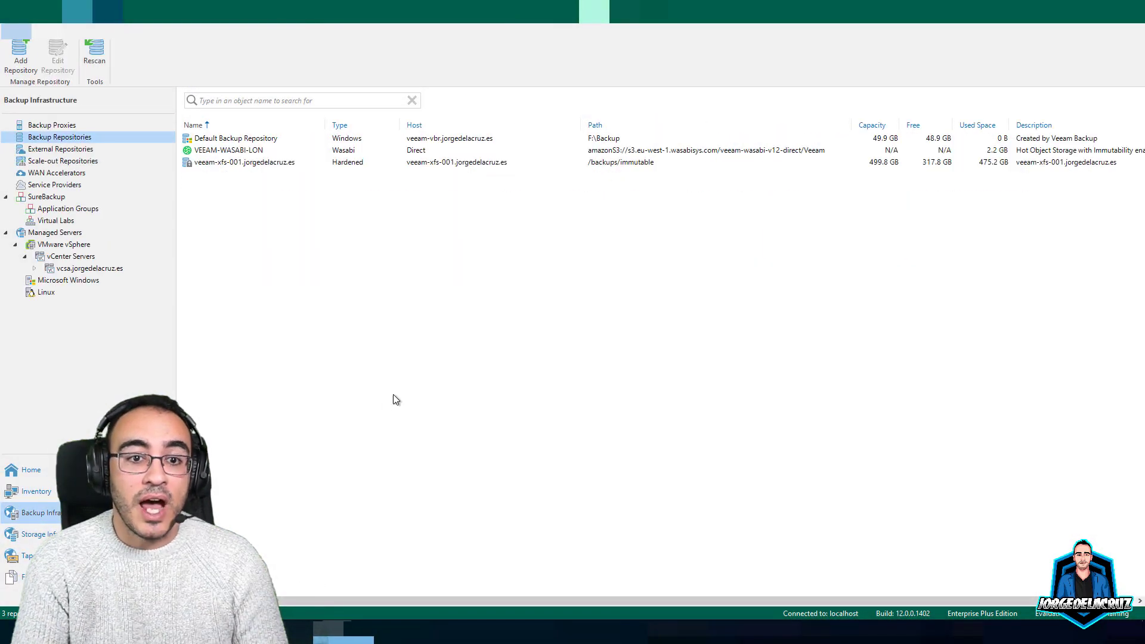
right_click(238, 211)
click(256, 214)
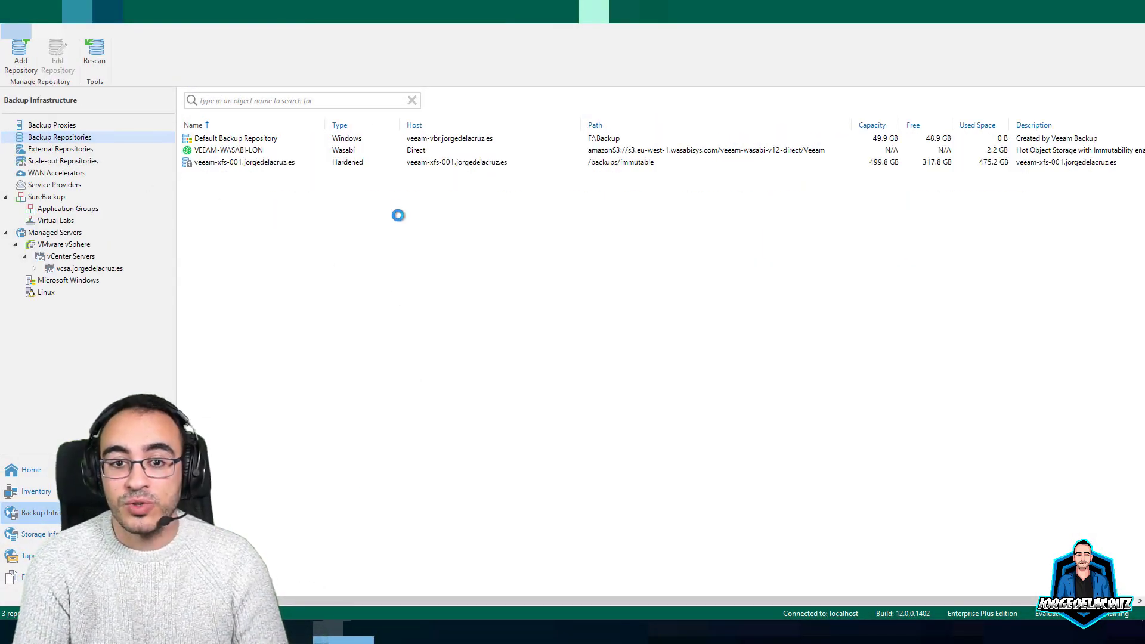
click(428, 356)
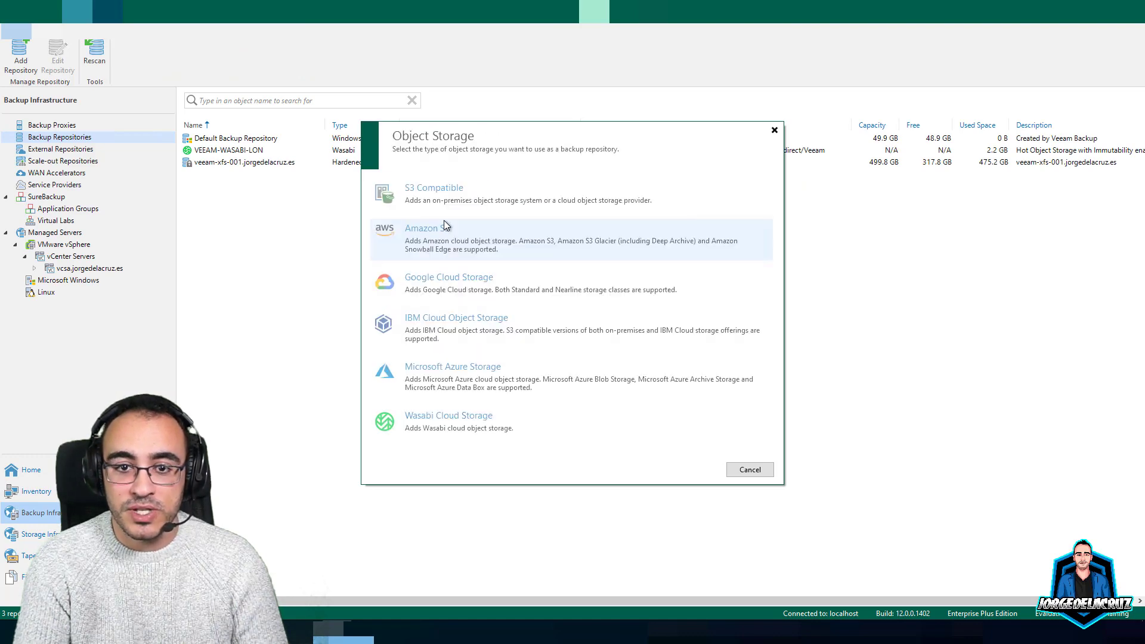
click(498, 196)
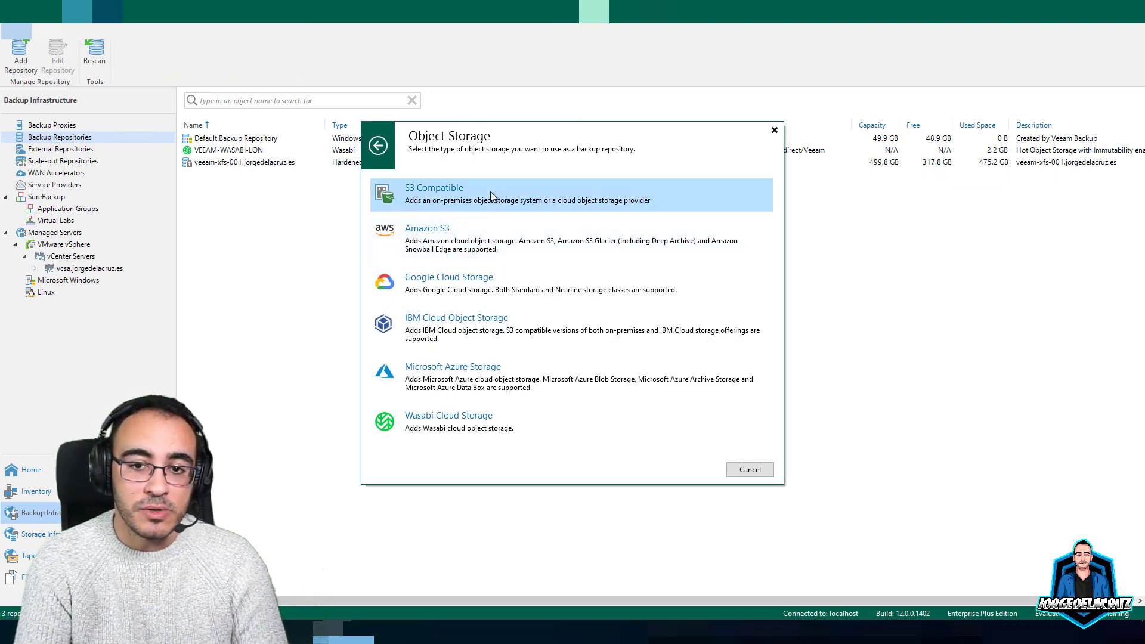
Name the new object storage repository VEEAM-QNAP-QUOBJECTS-001
text(VEEAM-QNAP-)
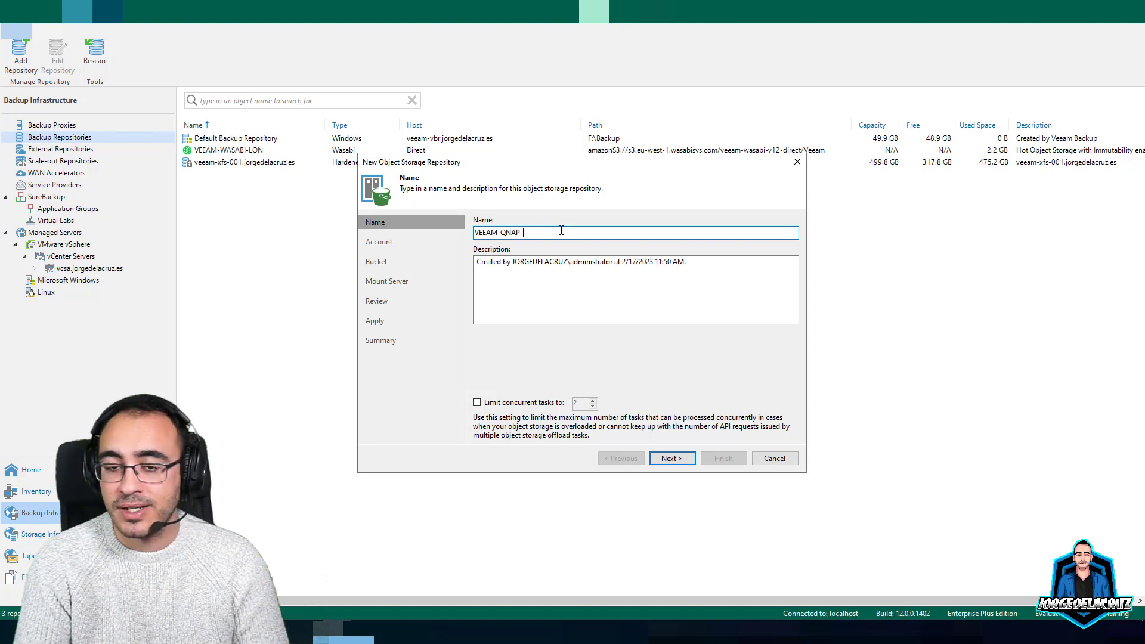
text(QUO)
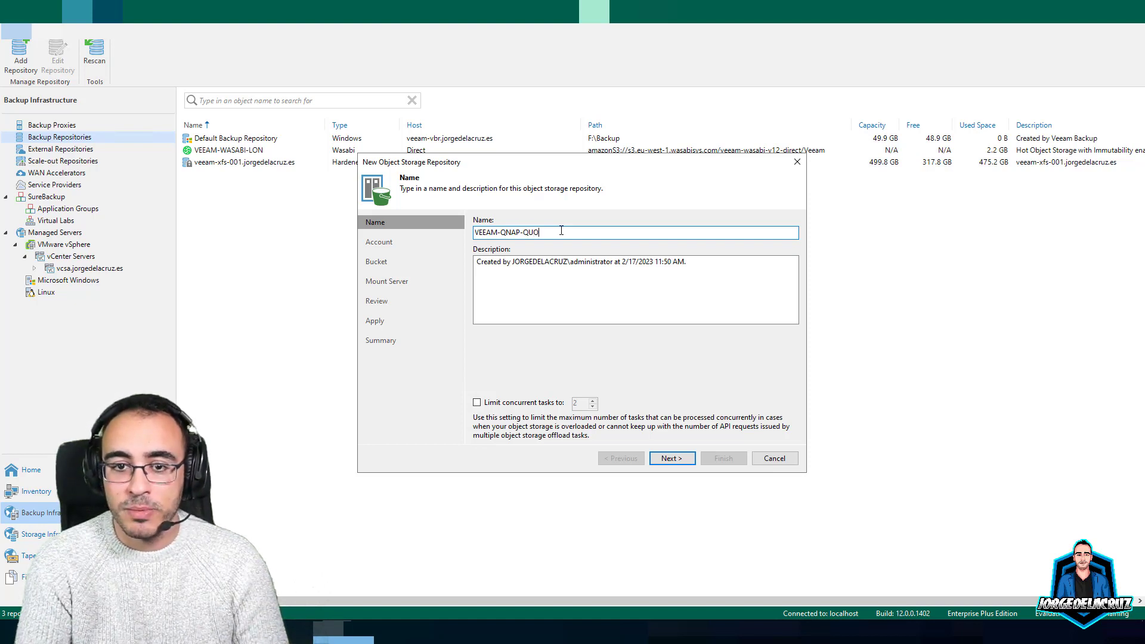
text(BJECTS-001)
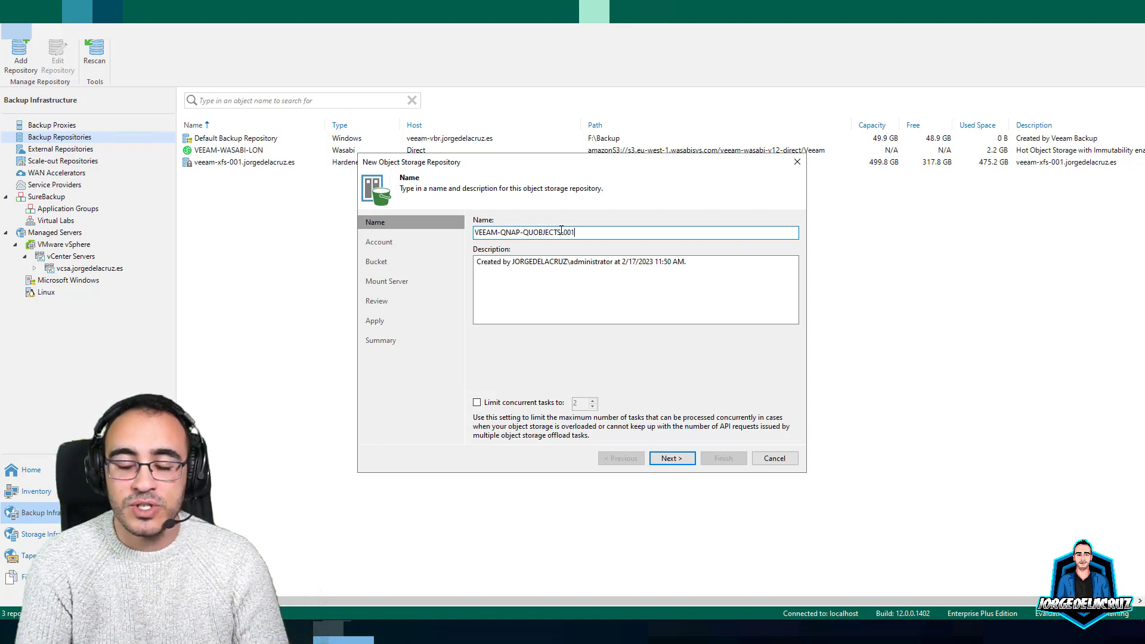
Replace the repository description with "Onprem Object Storage with Immutability enabled" and continue to the account settings
click(698, 270)
key(ctrl+a)
text(Hot)
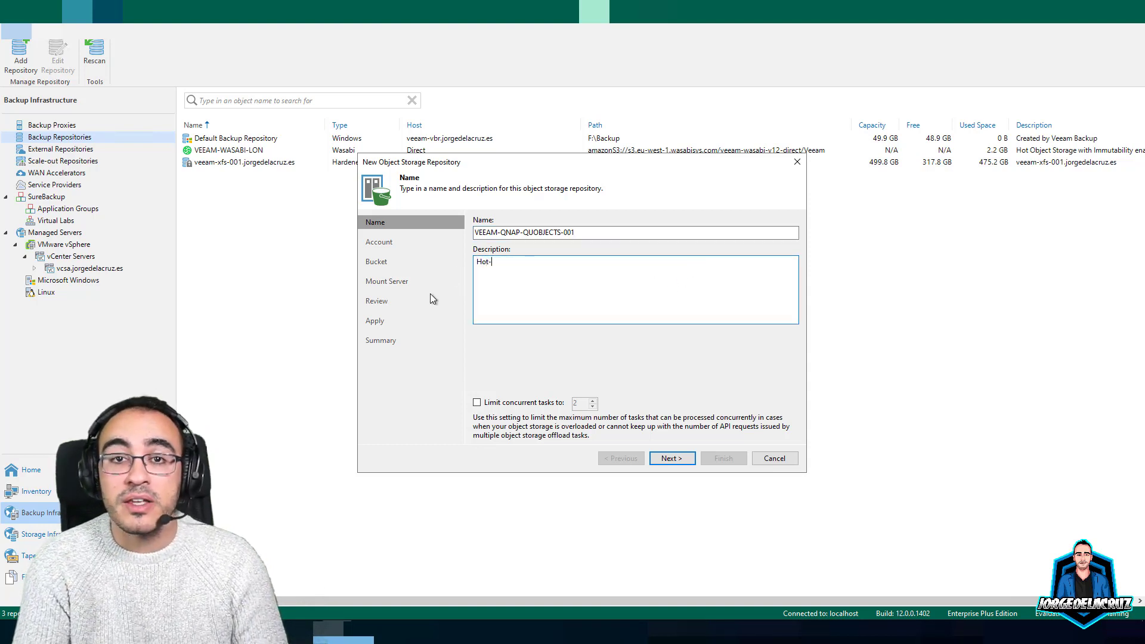
key(BackSpace)
key(BackSpace)
key(BackSpace)
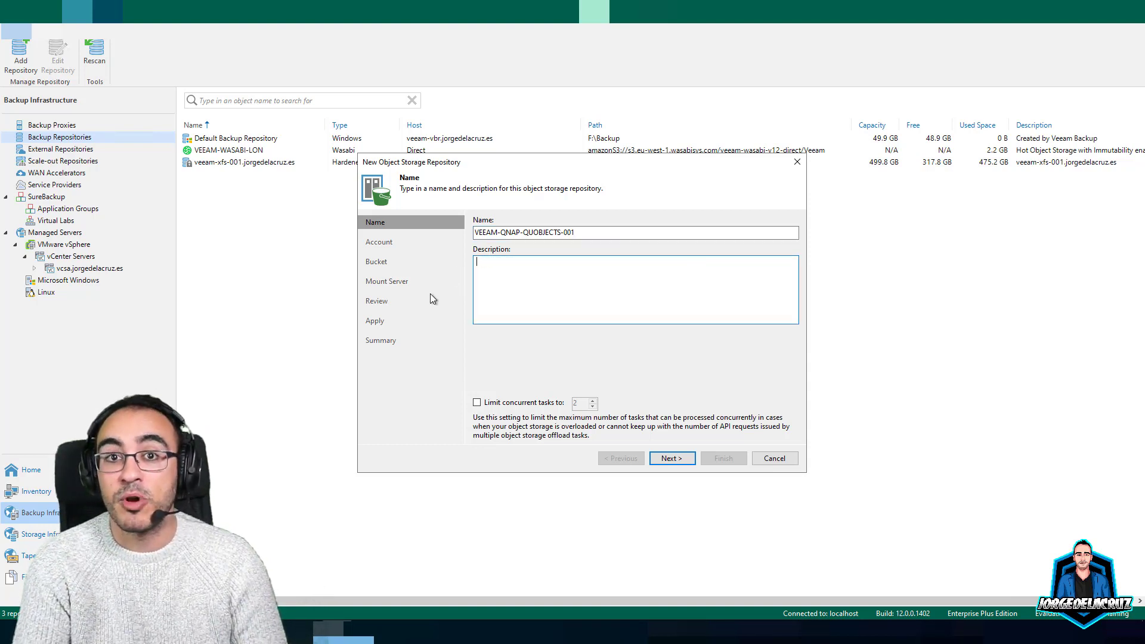
text(Onprem )
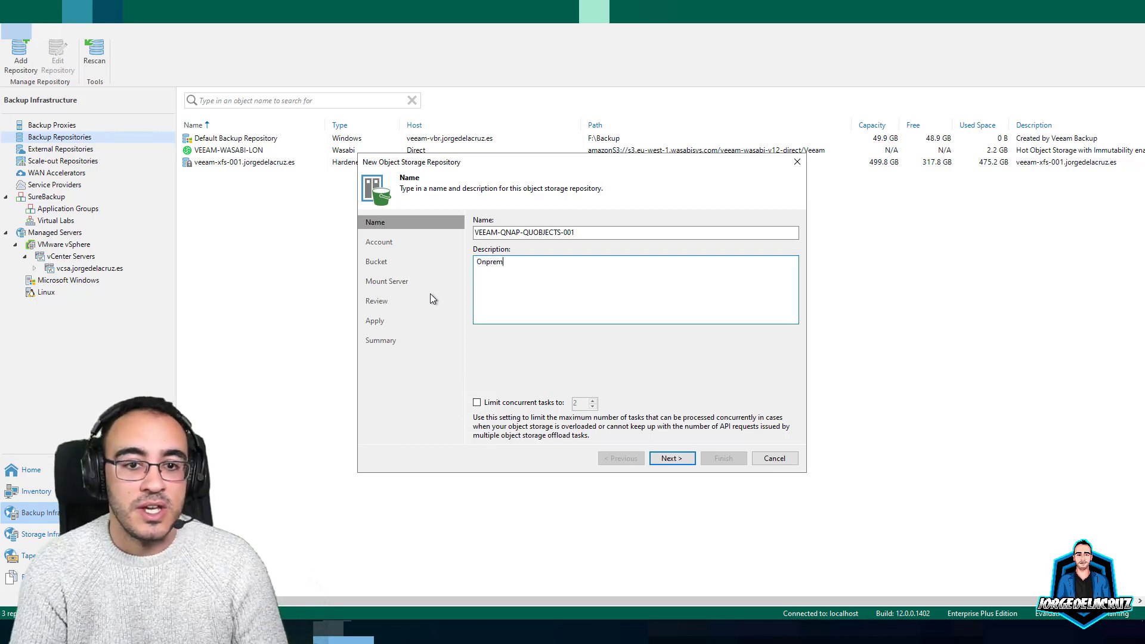
text(Object Stor)
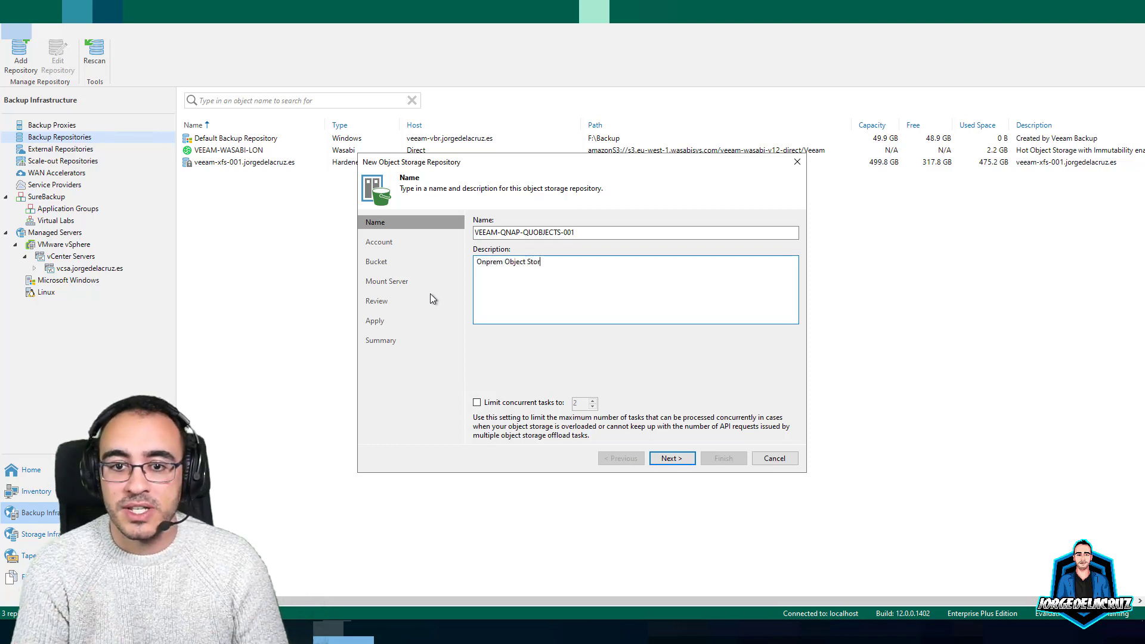
text(age wit)
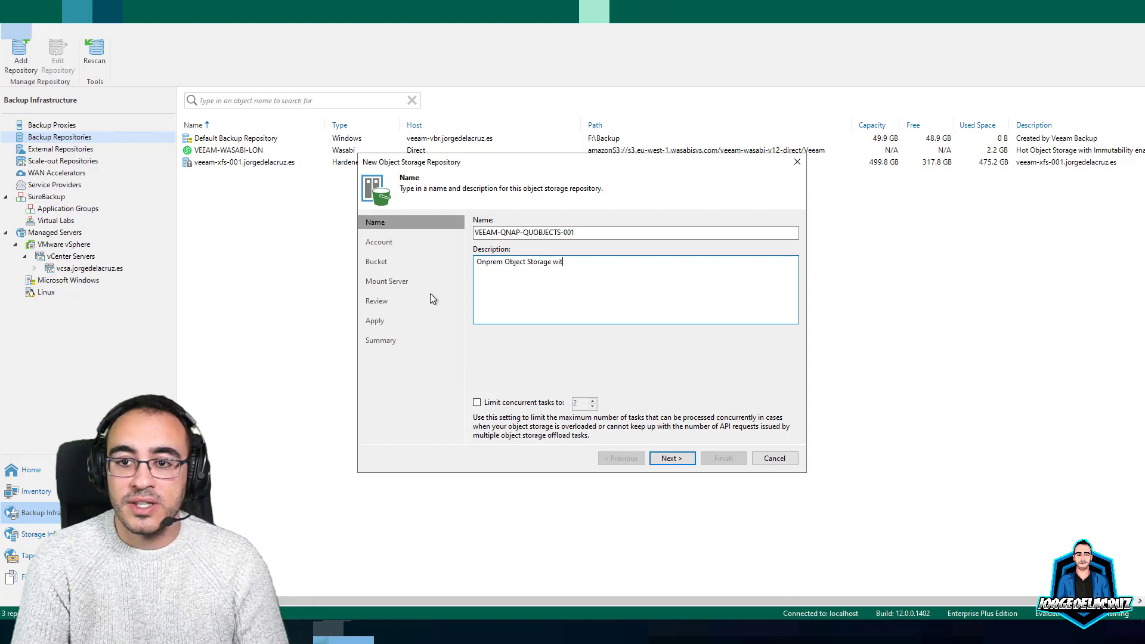
text(h Immutability enabled)
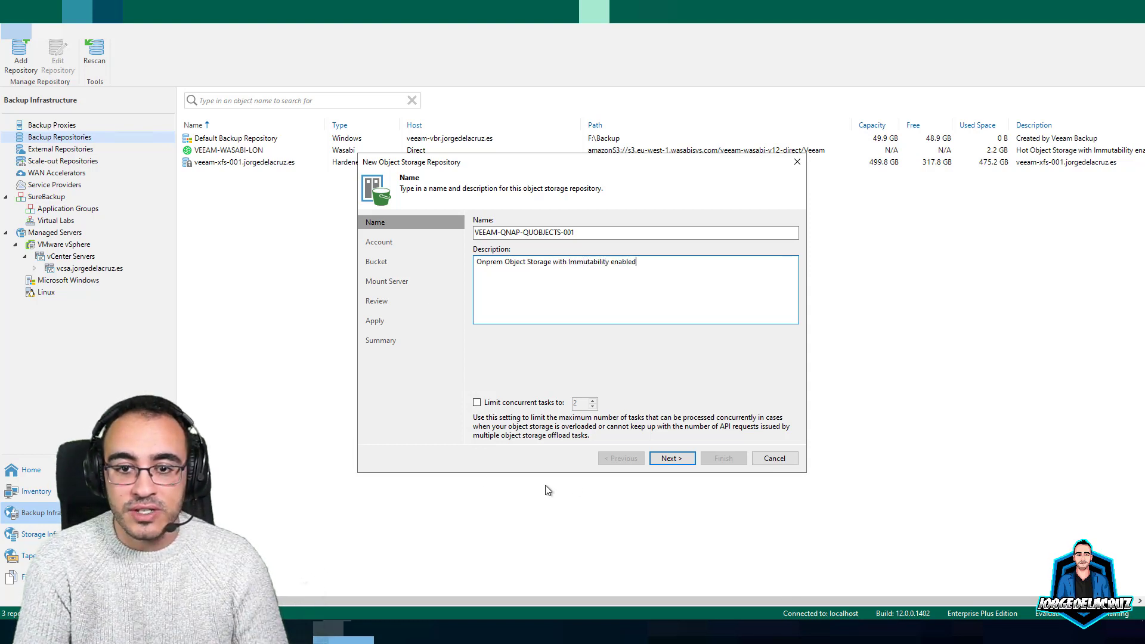
click(671, 458)
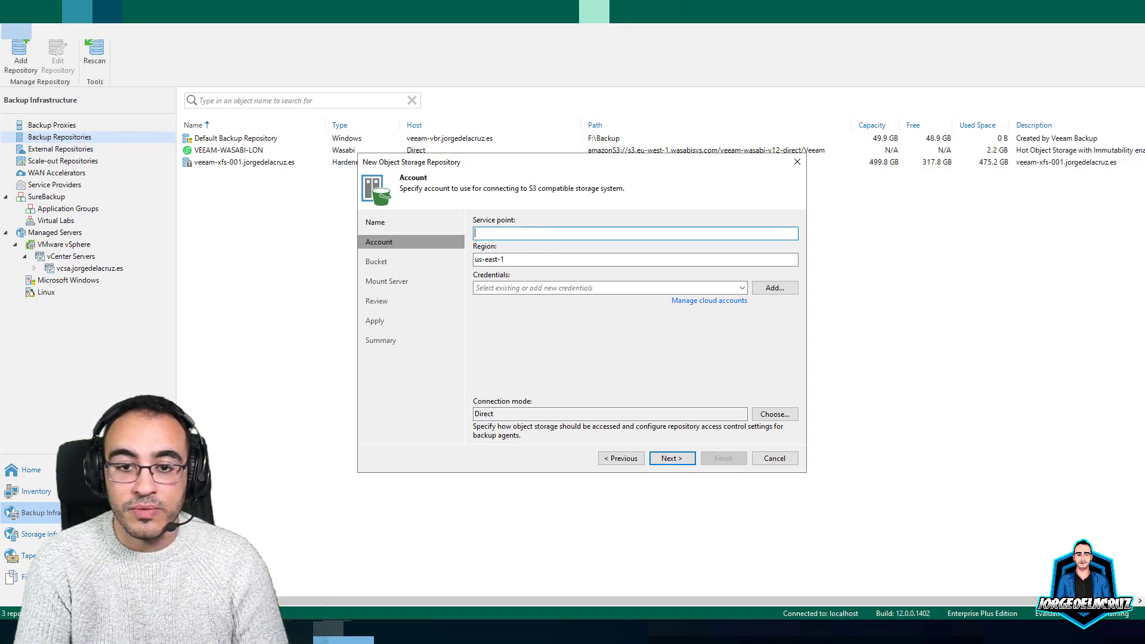
Switch to a Command Prompt and ping the NAS by its full hostname
key(super)
text(cmd)
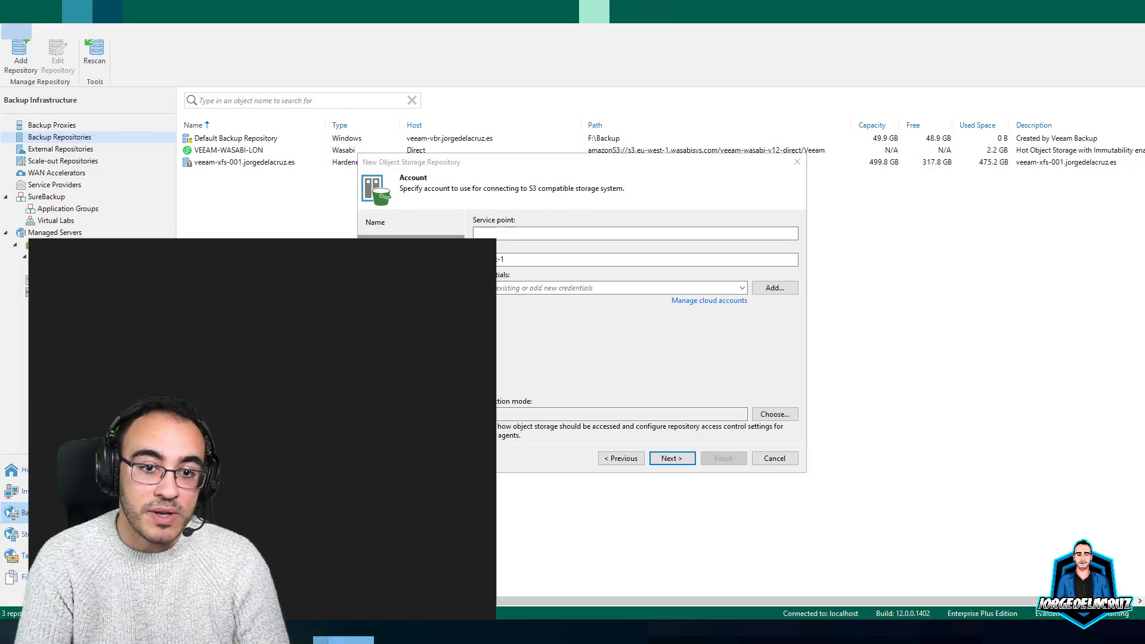
key(Return)
text(ping nas)
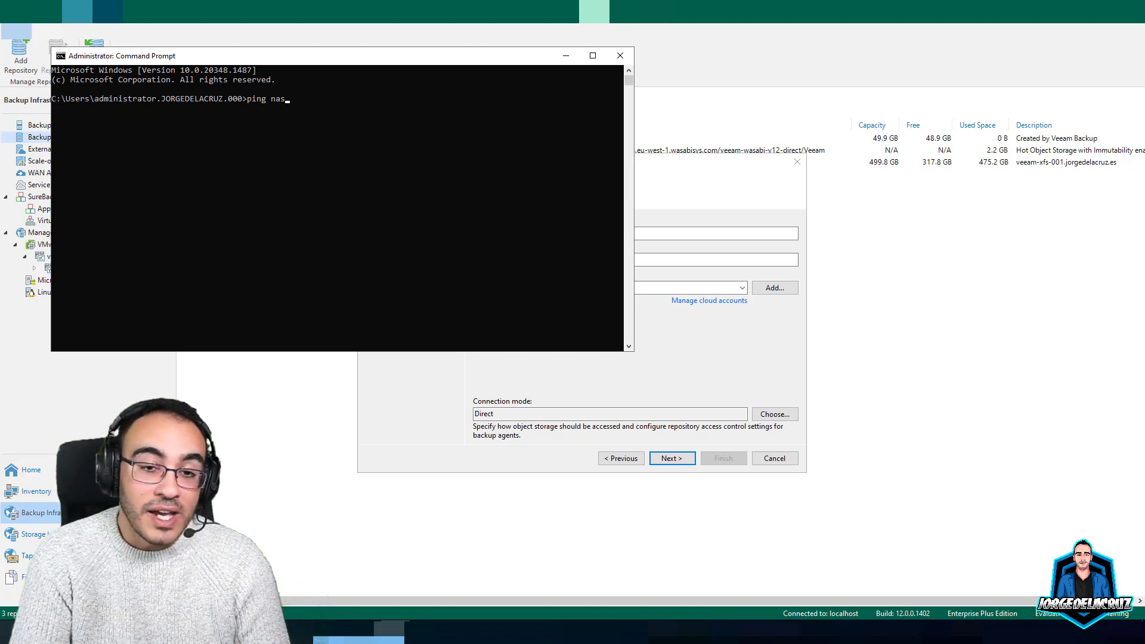
text(e80550)
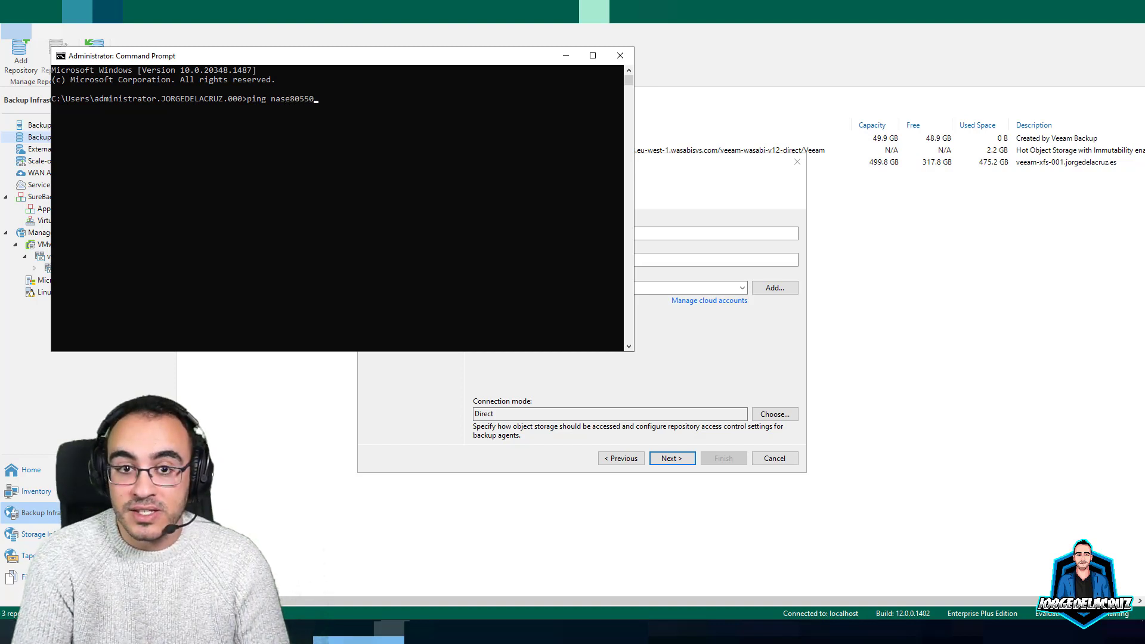
text(.jorgedelac)
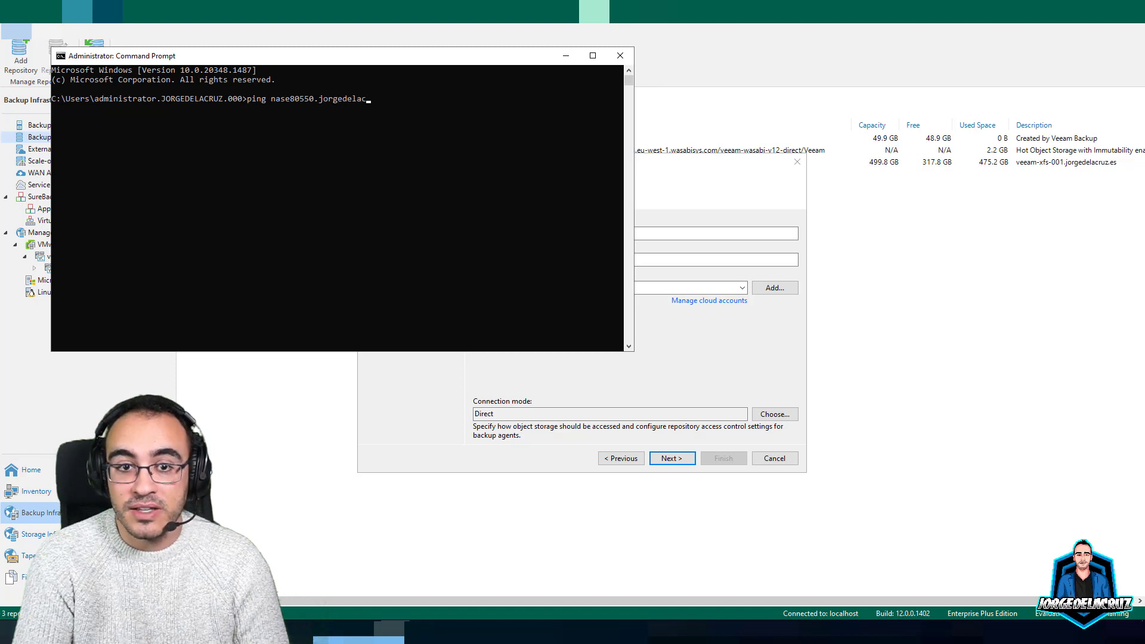
text(ruz.es)
key(Return)
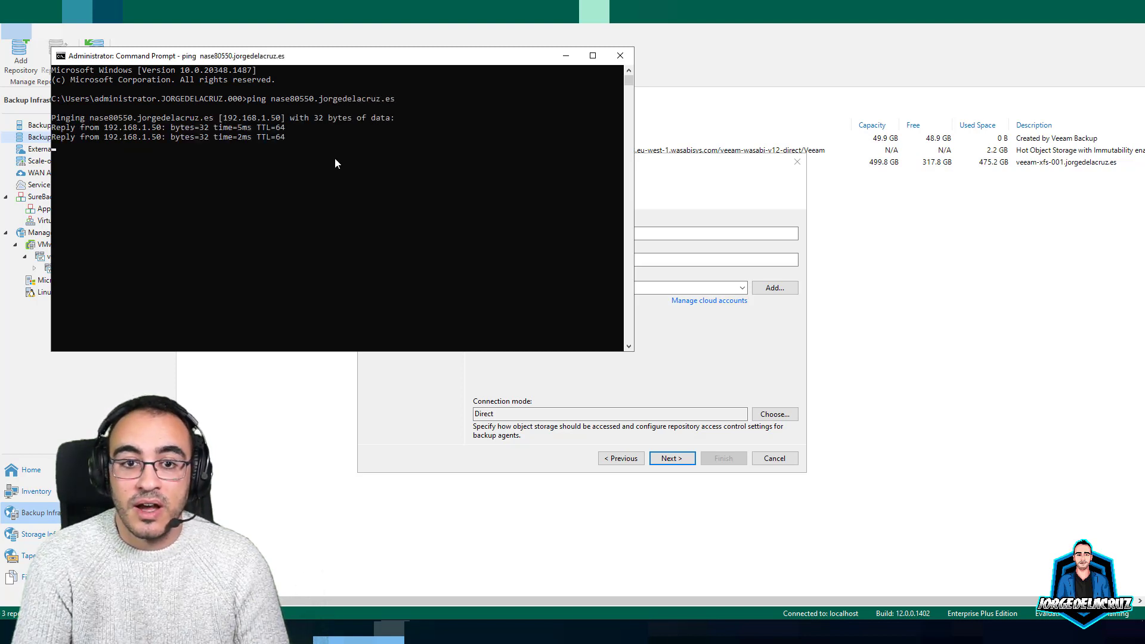
Stop the ping, copy the NAS hostname, and enter it with port 8010 as the repository's service point
key(ctrl+c)
drag(272, 97, 396, 100)
key(ctrl+c)
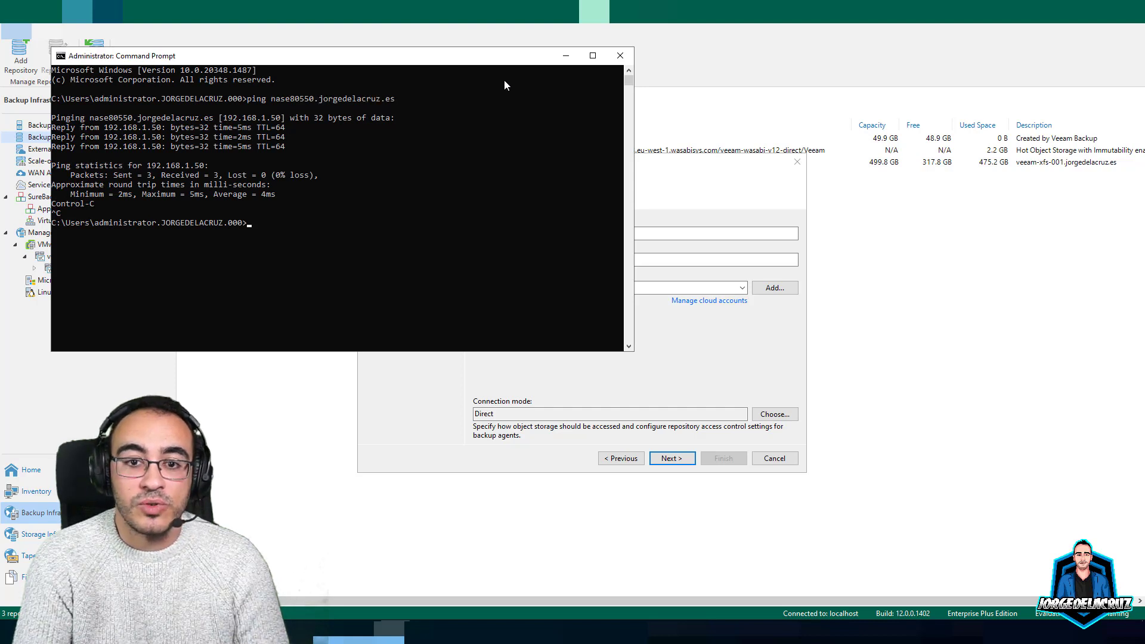
click(565, 59)
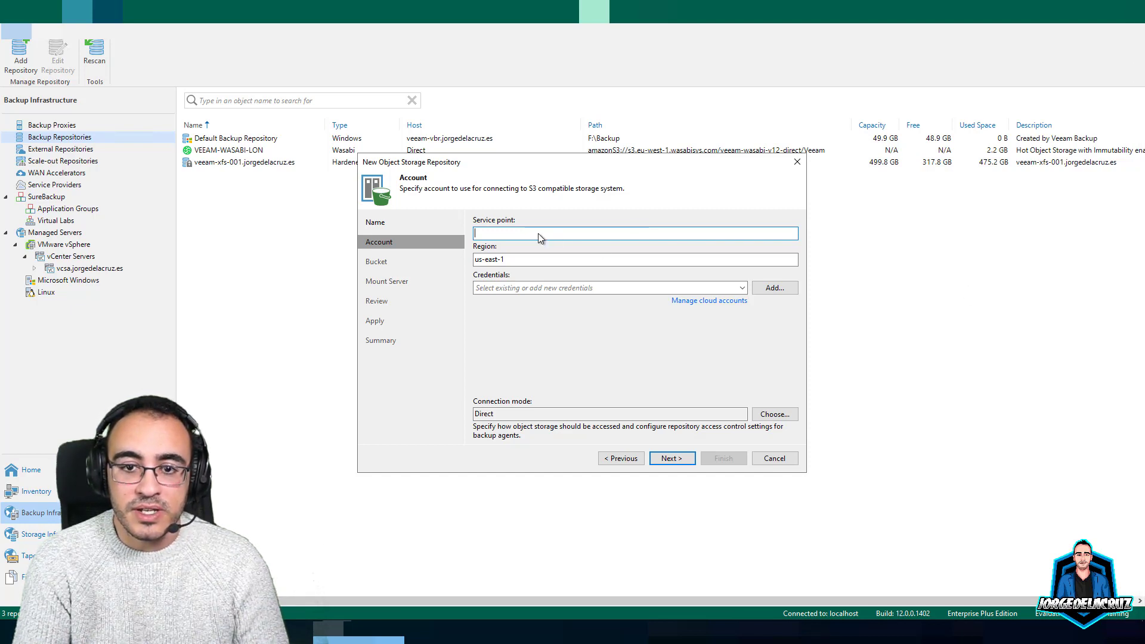
key(ctrl+v)
text(:8010)
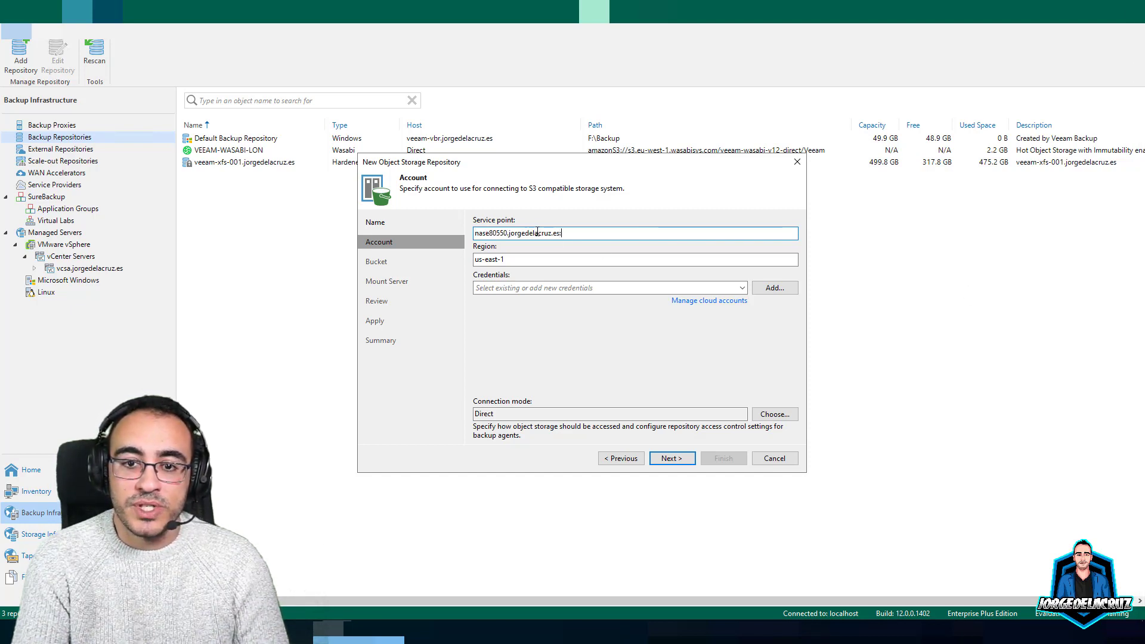
Start adding new account credentials for the repository with the description "QNAP QuObjects veeam"
click(518, 289)
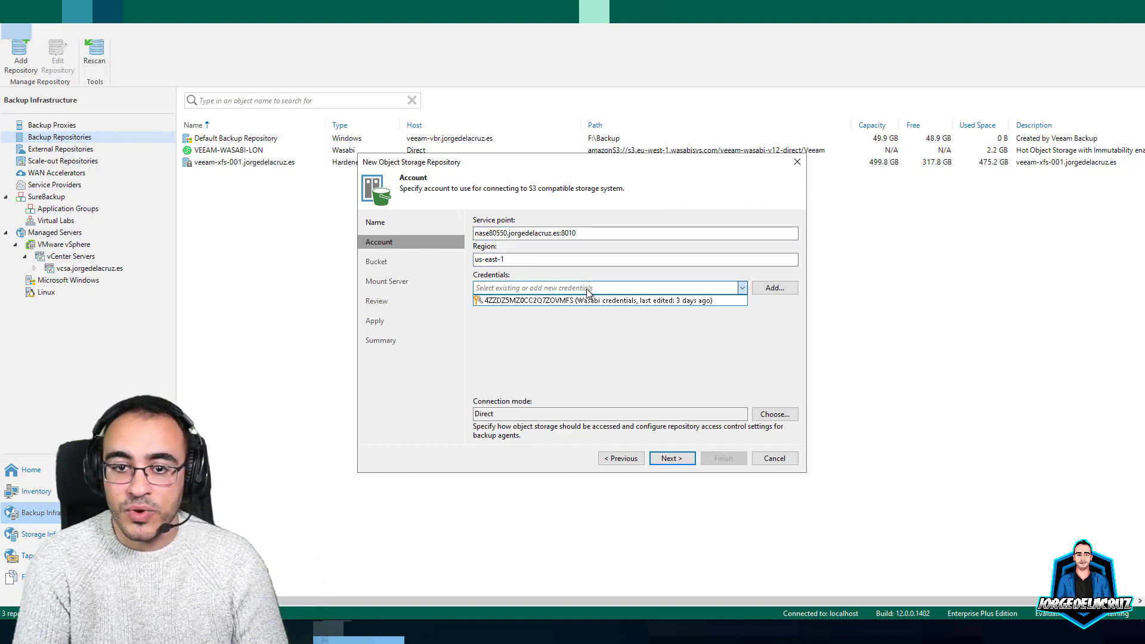
click(768, 293)
click(769, 288)
click(516, 319)
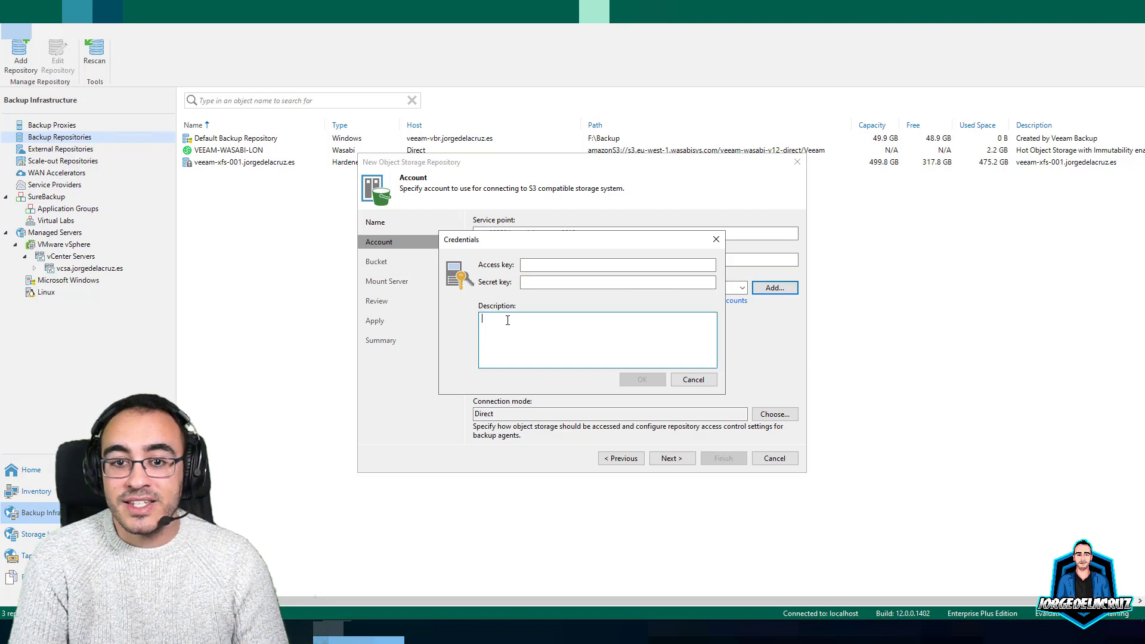
text(QNAP QuObject)
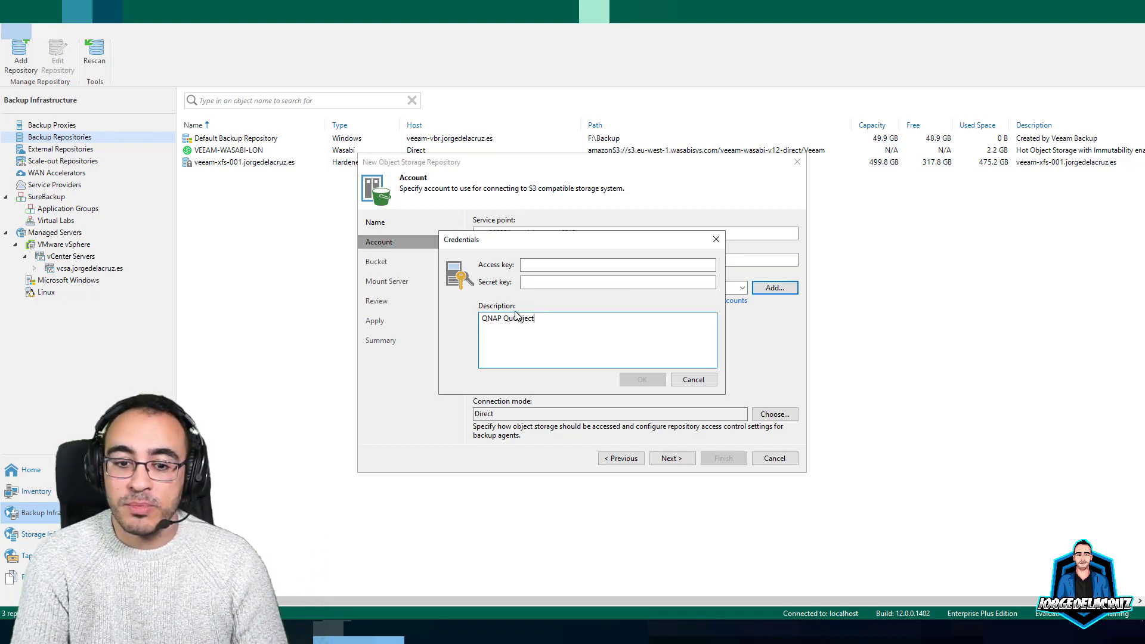
text(s veeam)
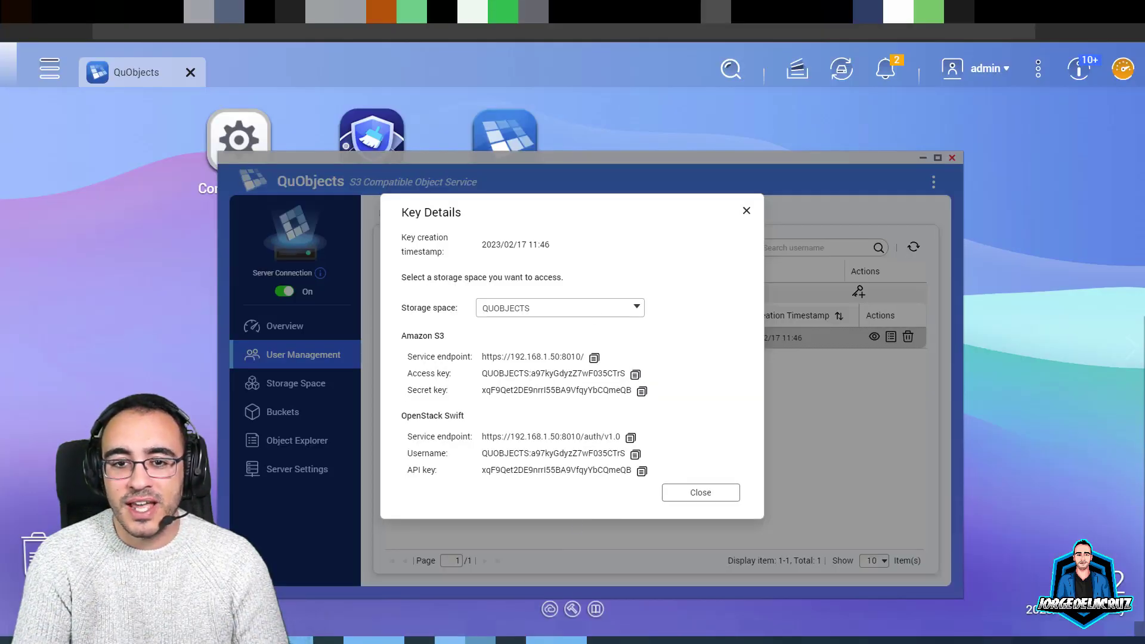
Paste the access key copied from the QuObjects key details into the new Veeam credentials
click(452, 633)
click(538, 267)
key(ctrl+v)
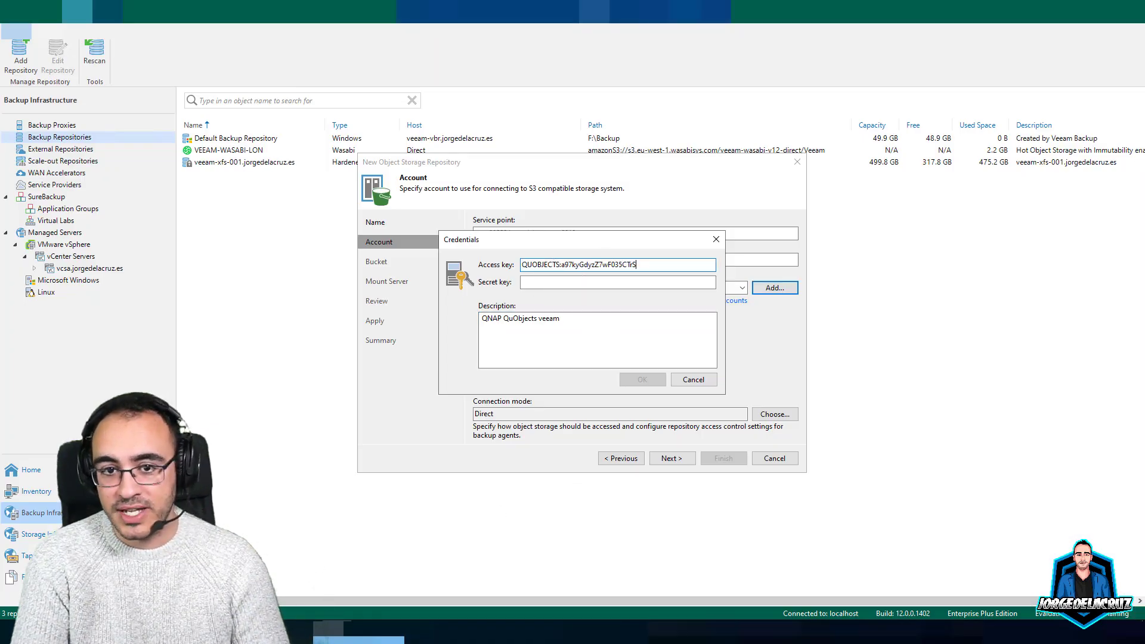
Copy the Amazon S3 secret key from the QuObjects key details, paste it into the Veeam credentials, and save them
key(alt+Tab)
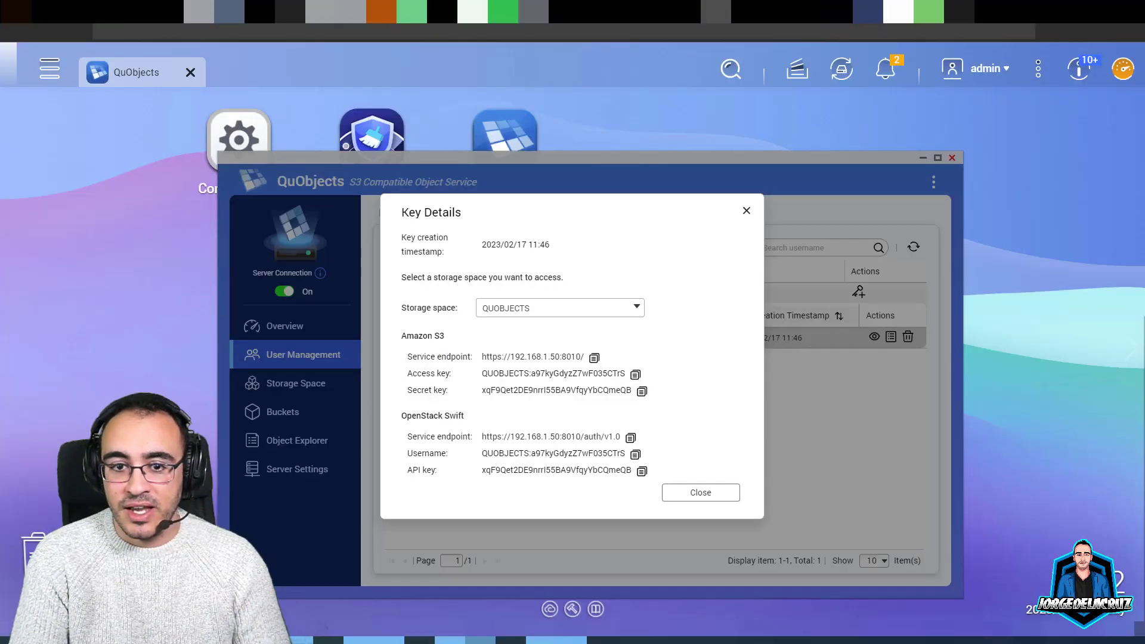
click(642, 392)
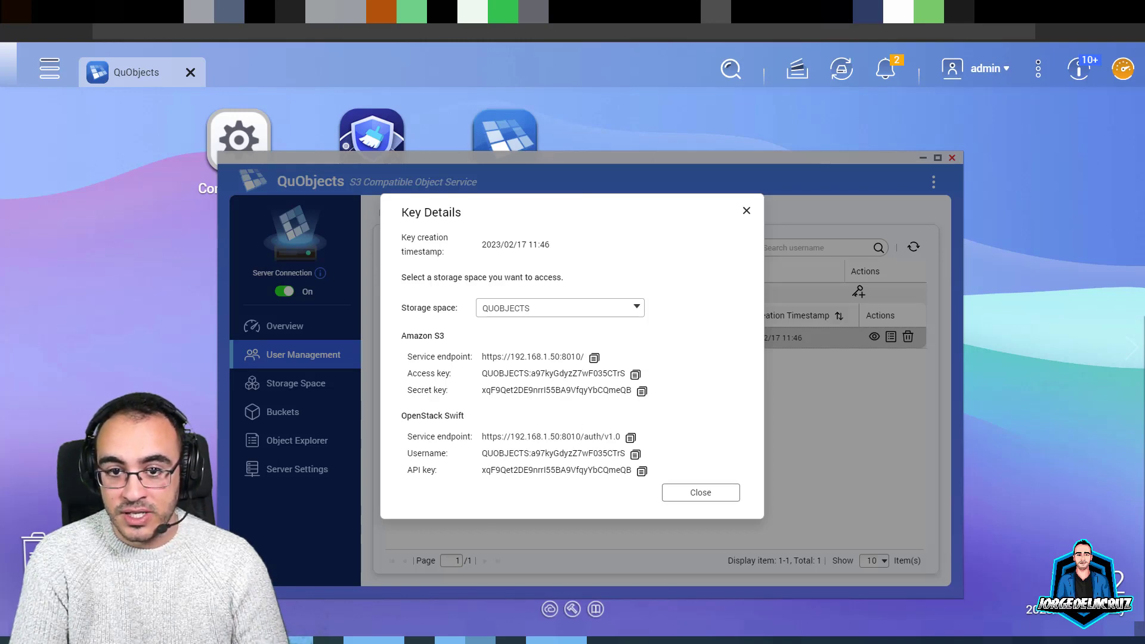
click(450, 638)
click(596, 282)
key(ctrl+v)
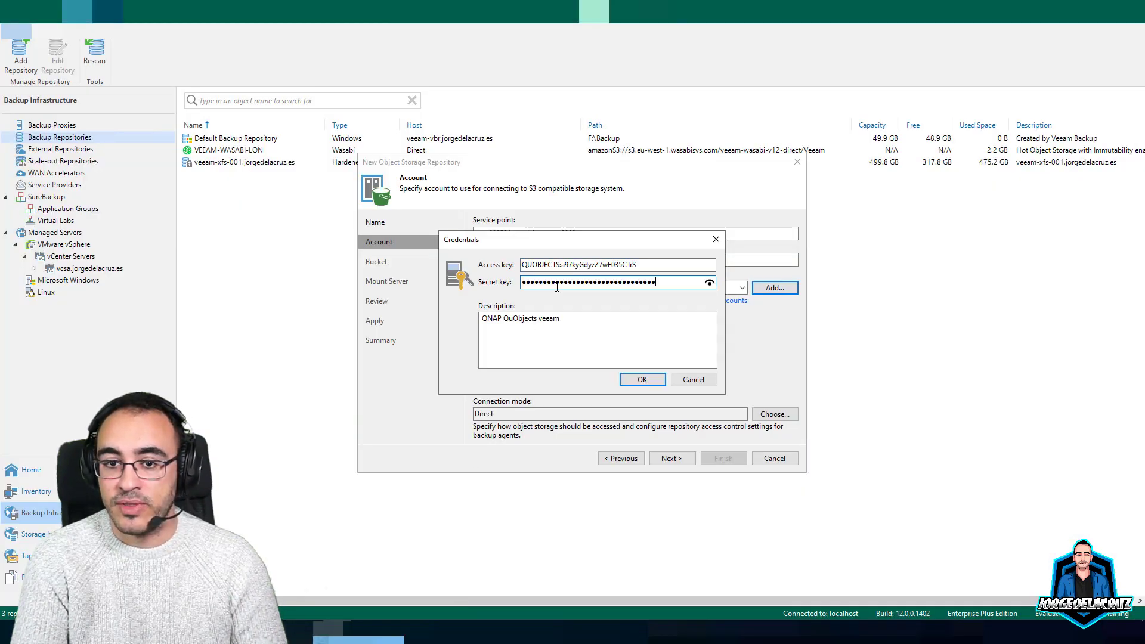
click(642, 378)
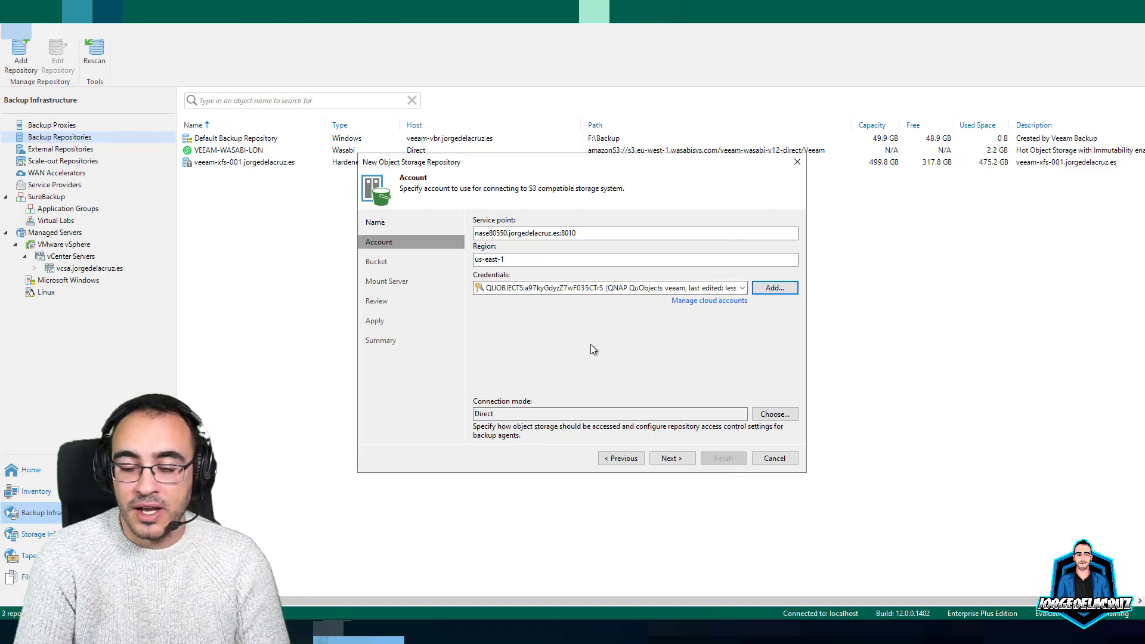
Check the available connection types, keep the Direct mode, and proceed from the account settings
click(778, 417)
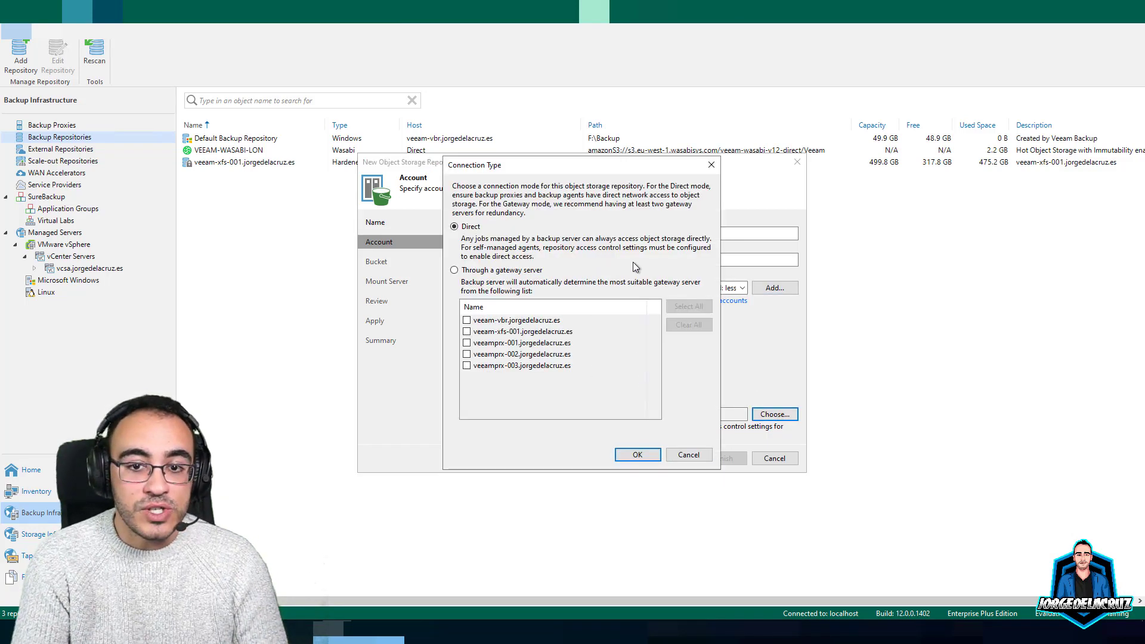
click(677, 458)
click(677, 461)
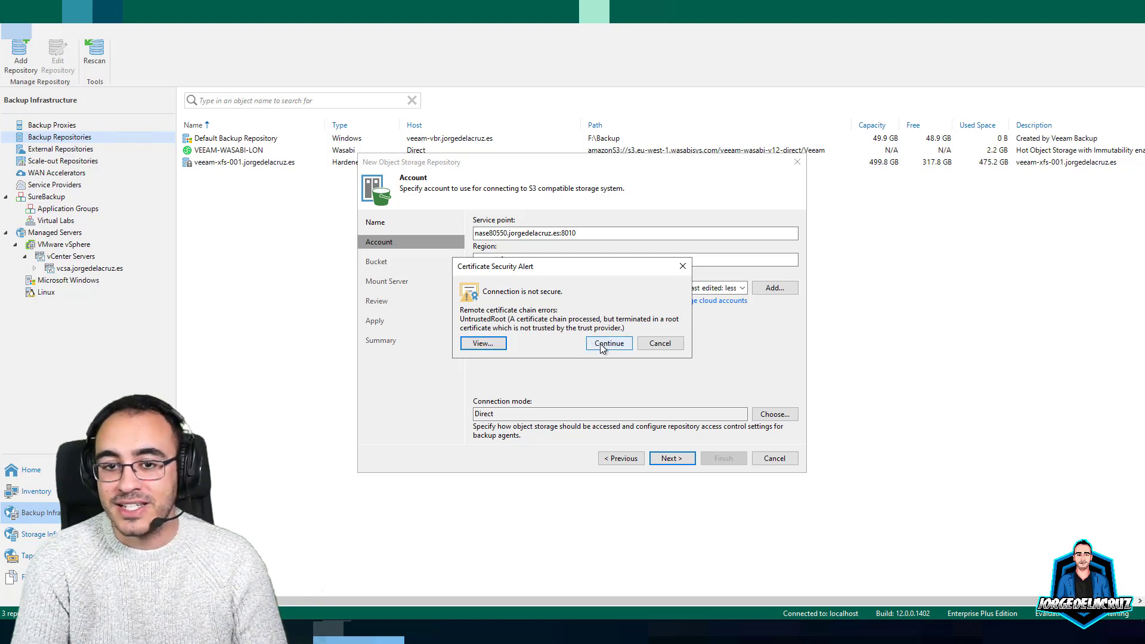
View the NAS certificate and continue with the connection despite its untrusted root
click(494, 346)
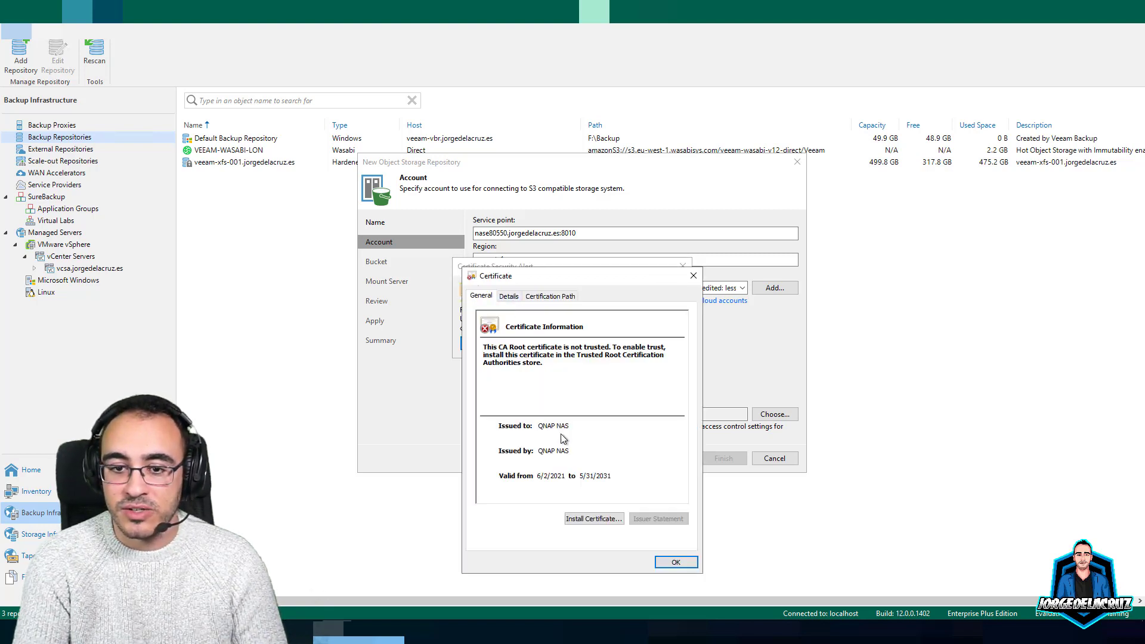
click(671, 563)
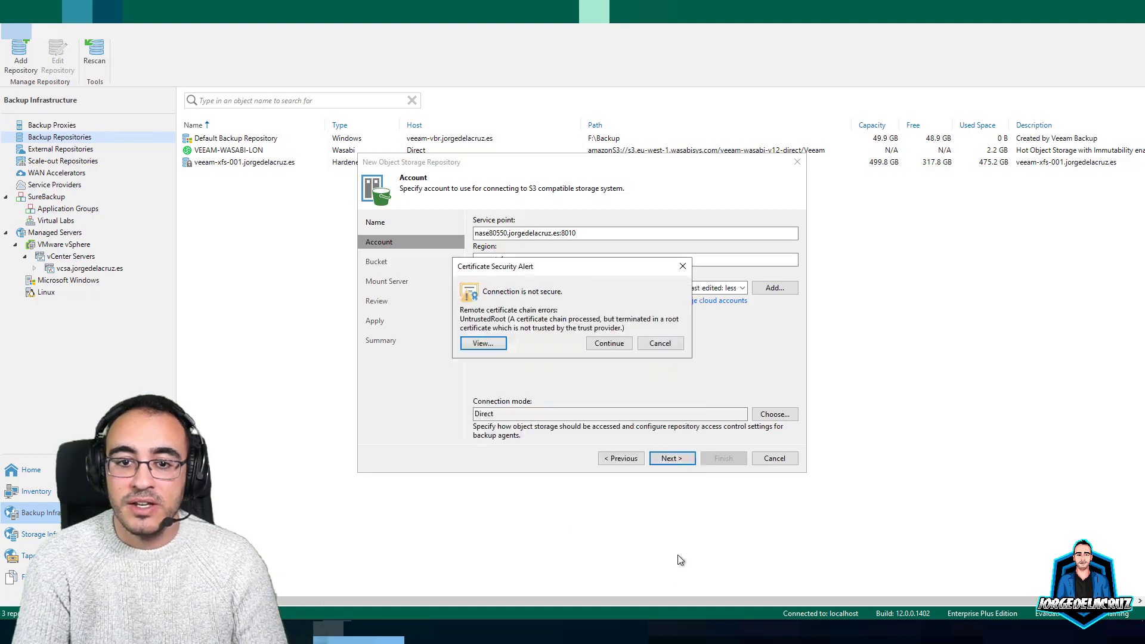
click(613, 349)
Select veeam-30d-secure as the repository's bucket
click(775, 236)
click(525, 213)
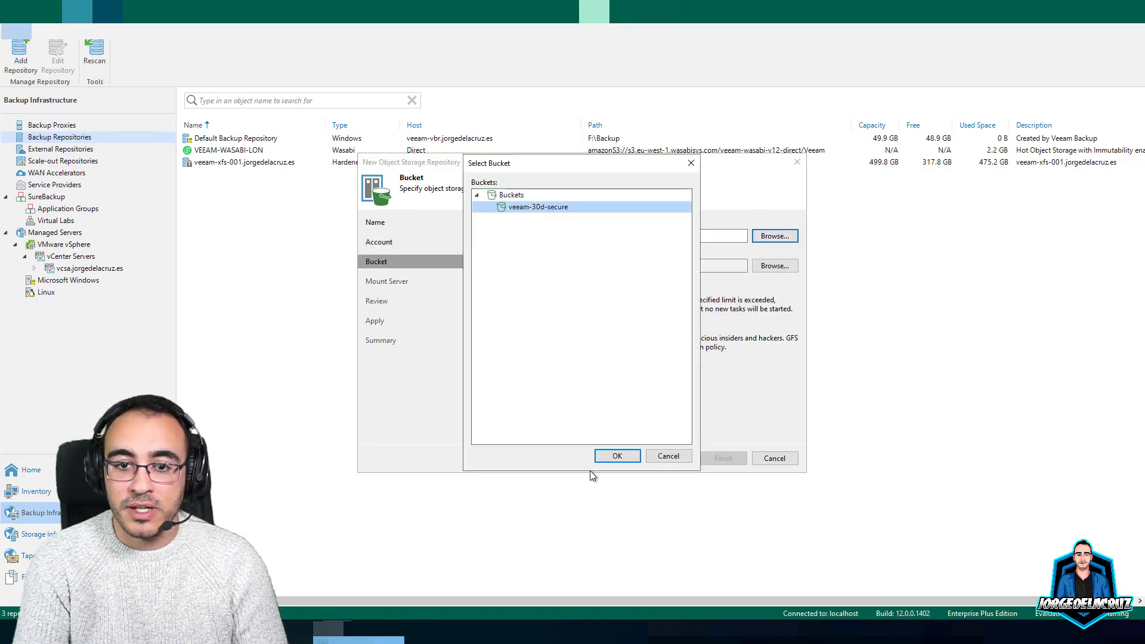
click(615, 457)
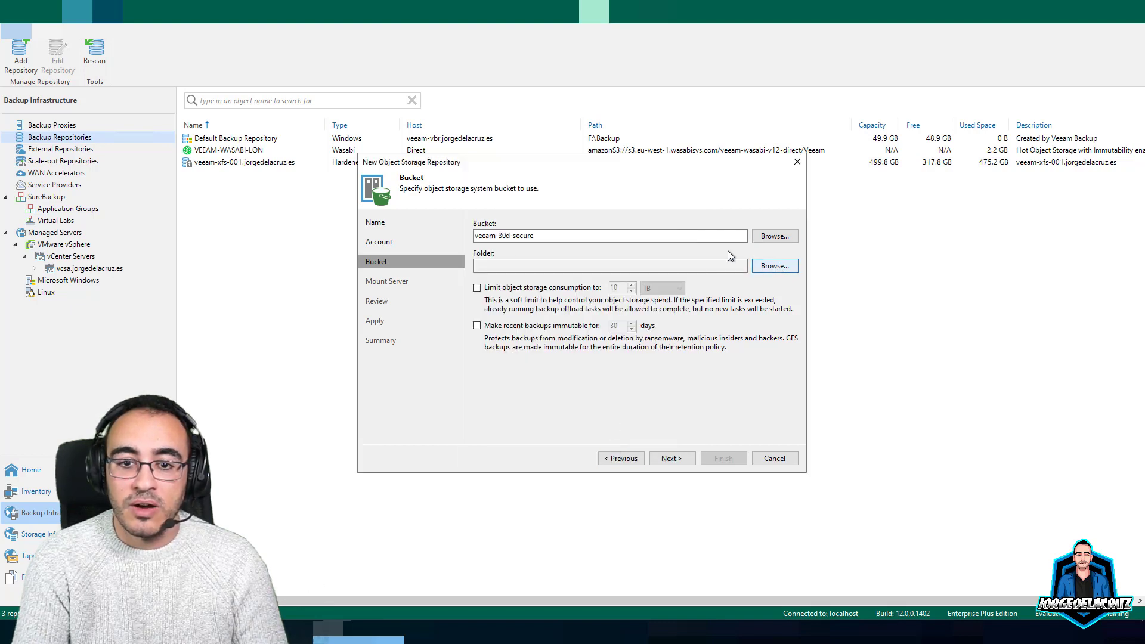
Create a folder named 30d-backups in the bucket and select it as the repository folder
click(773, 266)
click(494, 456)
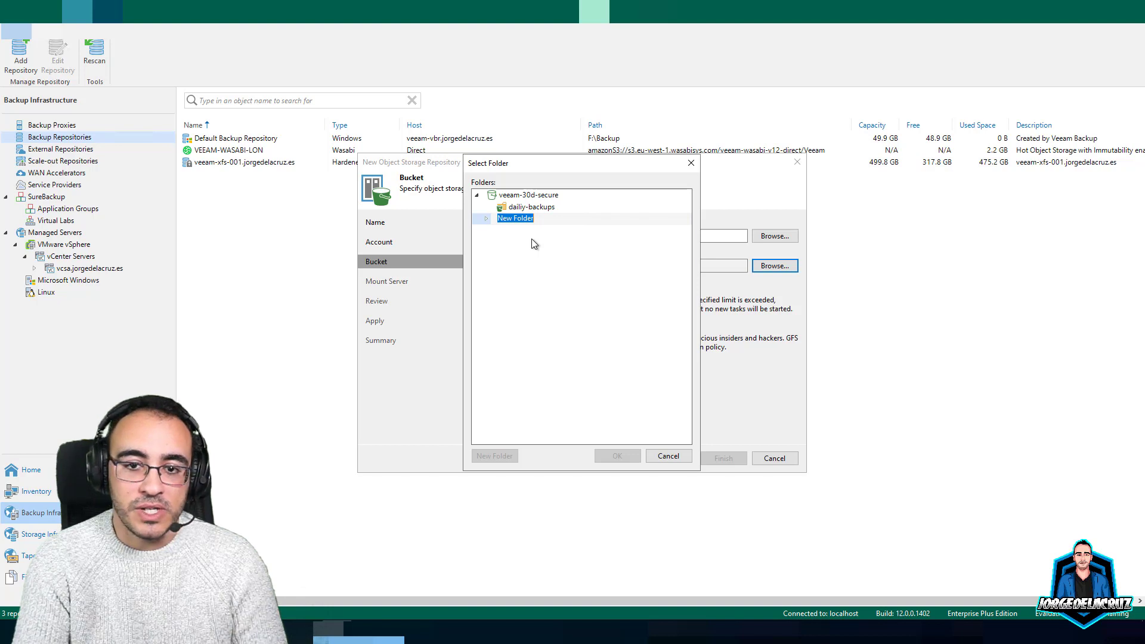
key(BackSpace)
text(30d-)
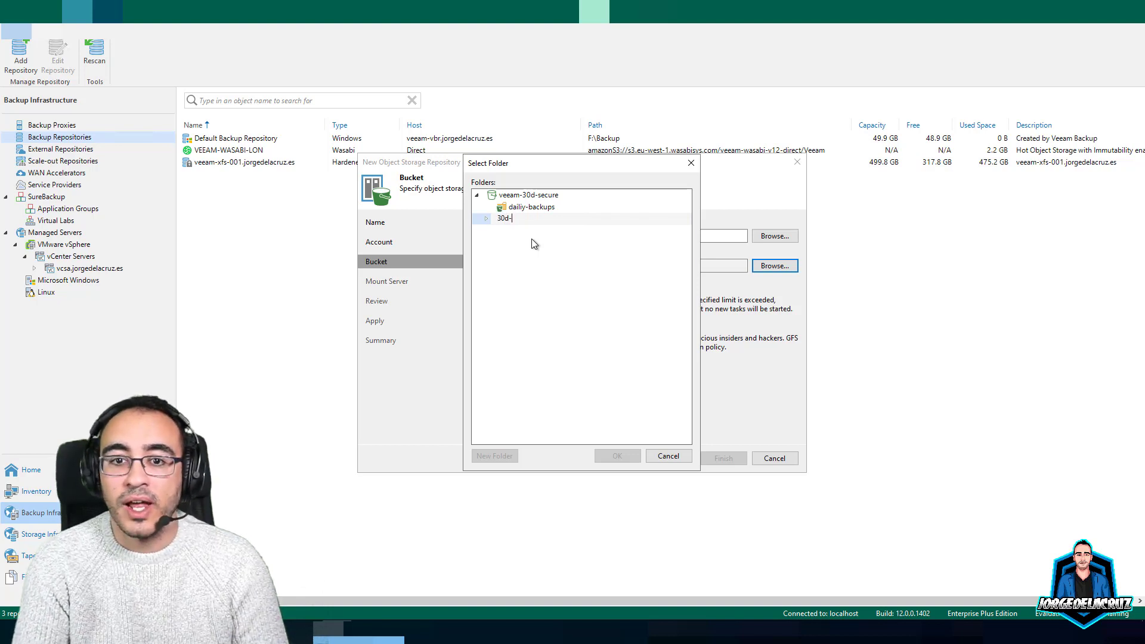
text(backups)
key(Return)
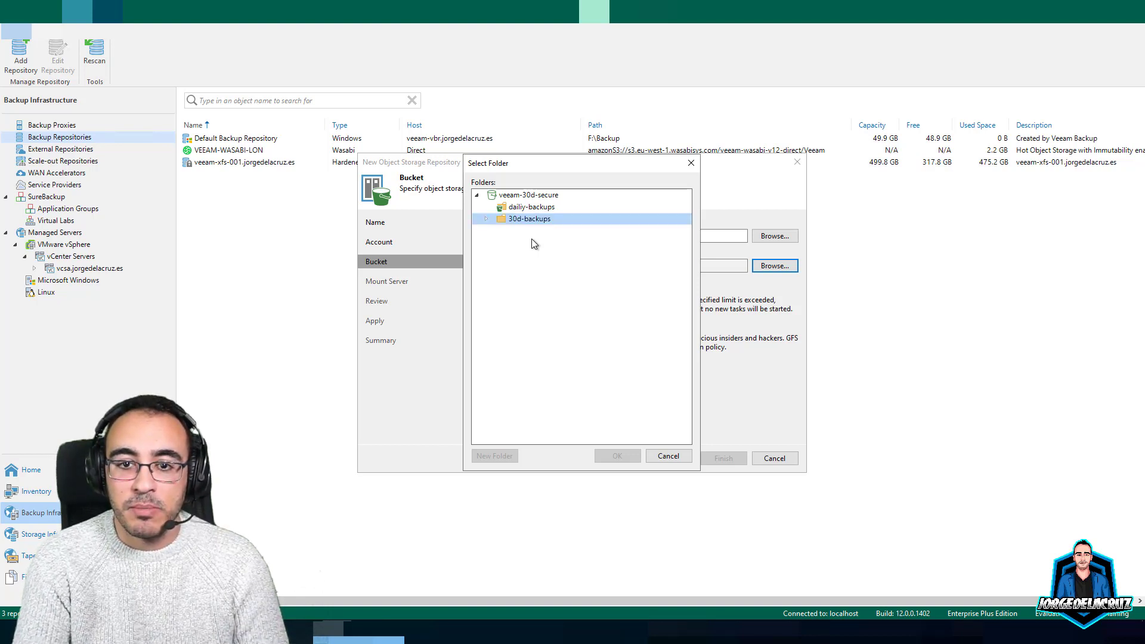
click(617, 455)
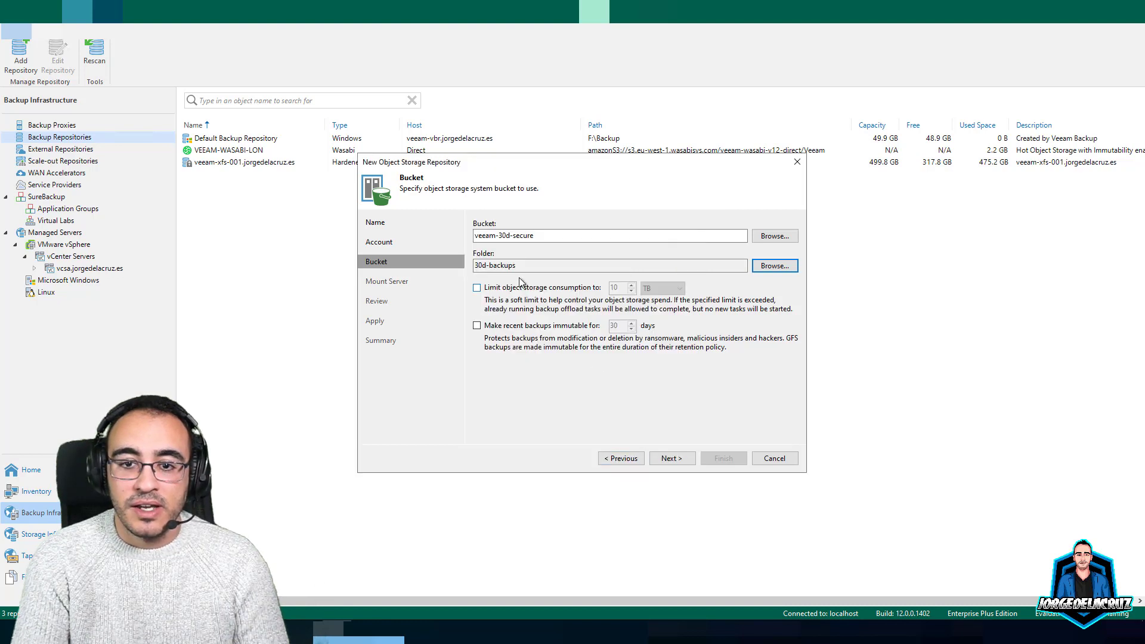
Make recent backups immutable for 30 days and continue through the repository wizard
click(477, 326)
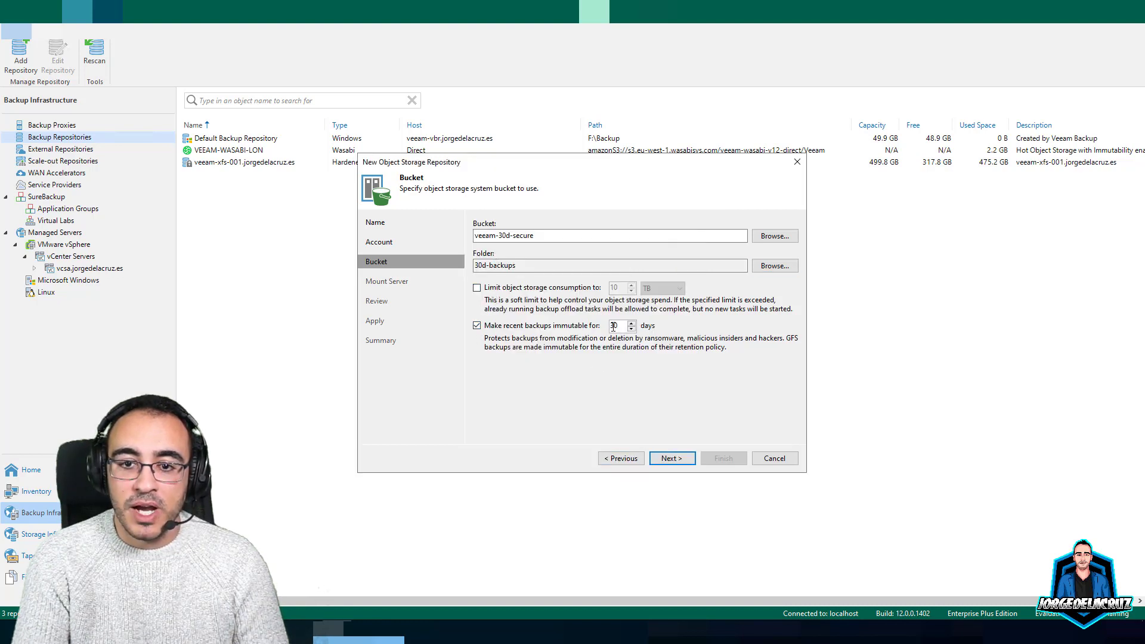
double_click(621, 326)
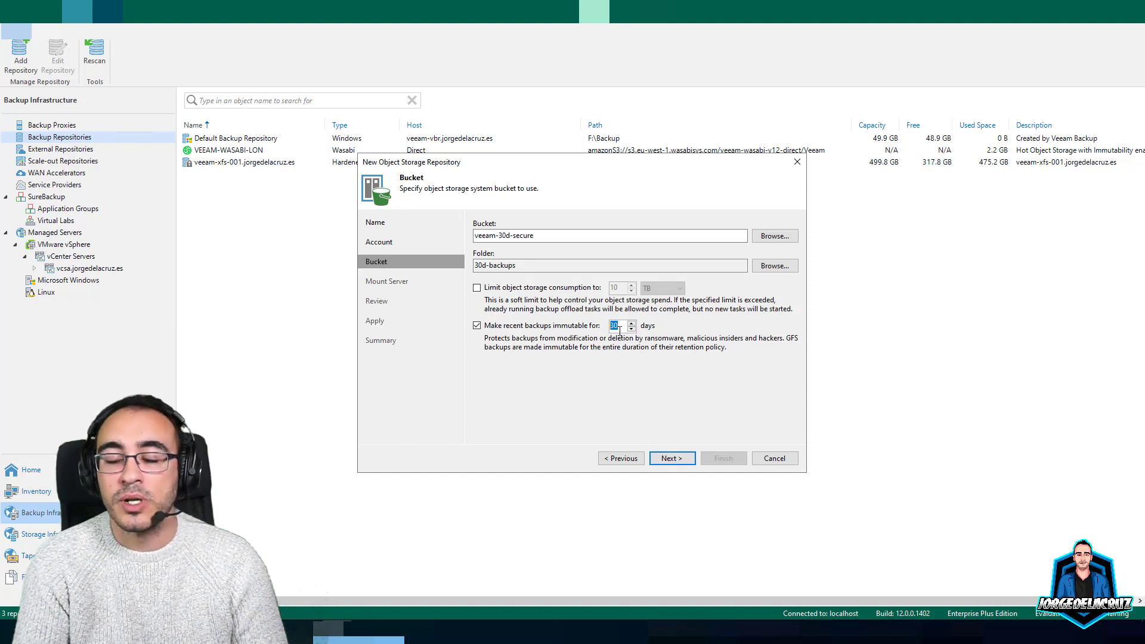
text(7)
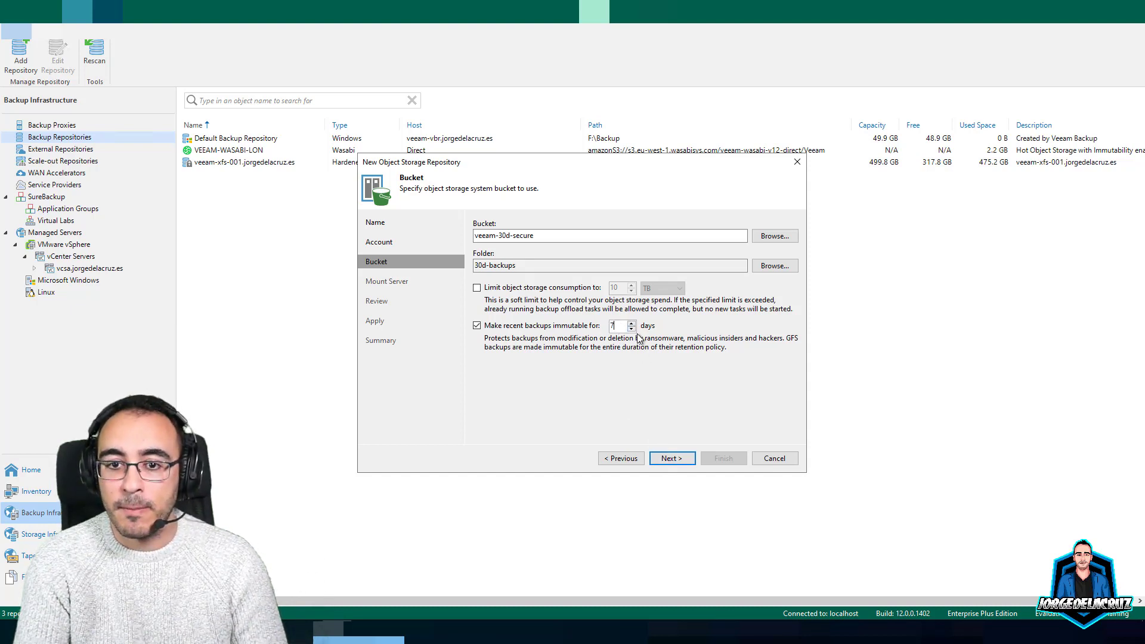
drag(621, 327, 561, 335)
text(30)
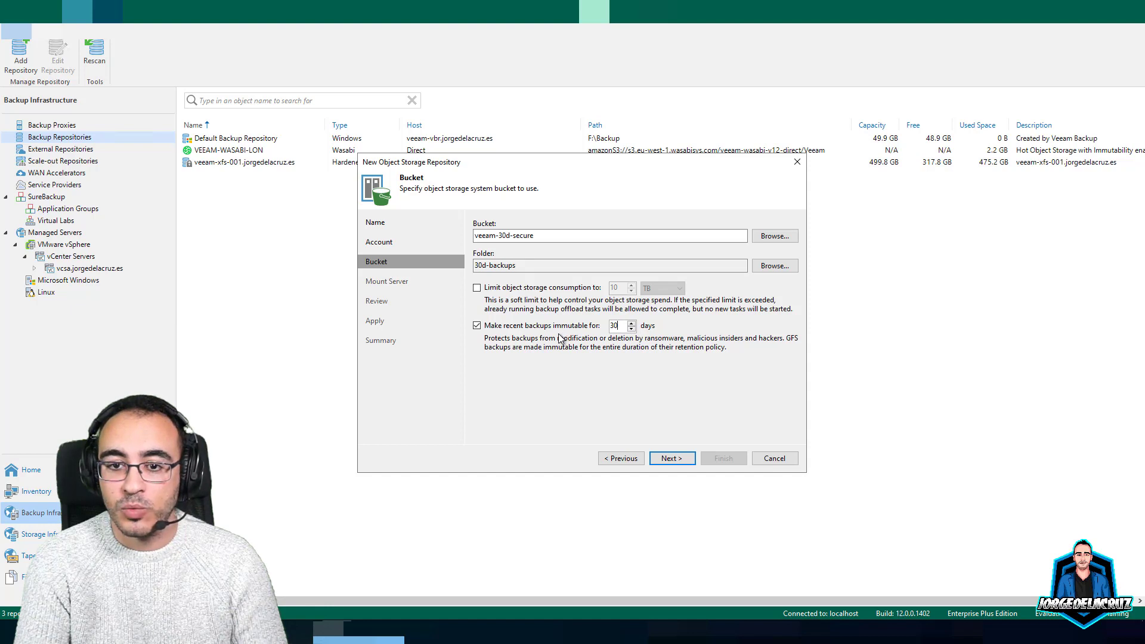
click(672, 464)
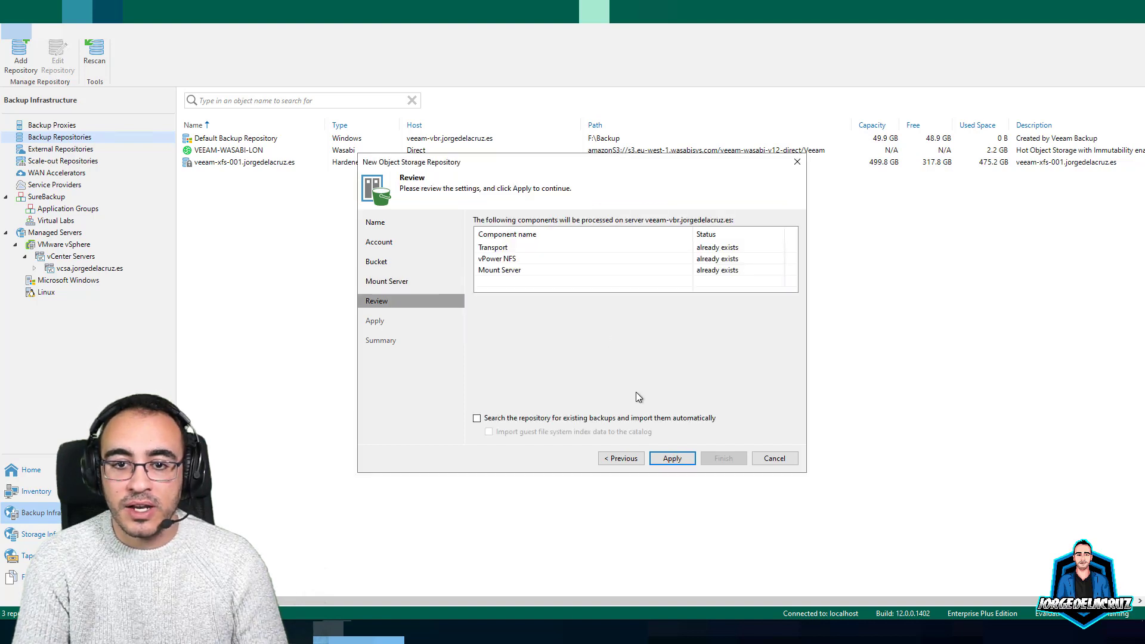
Apply the reviewed repository settings and finish creating the object storage repository
click(672, 458)
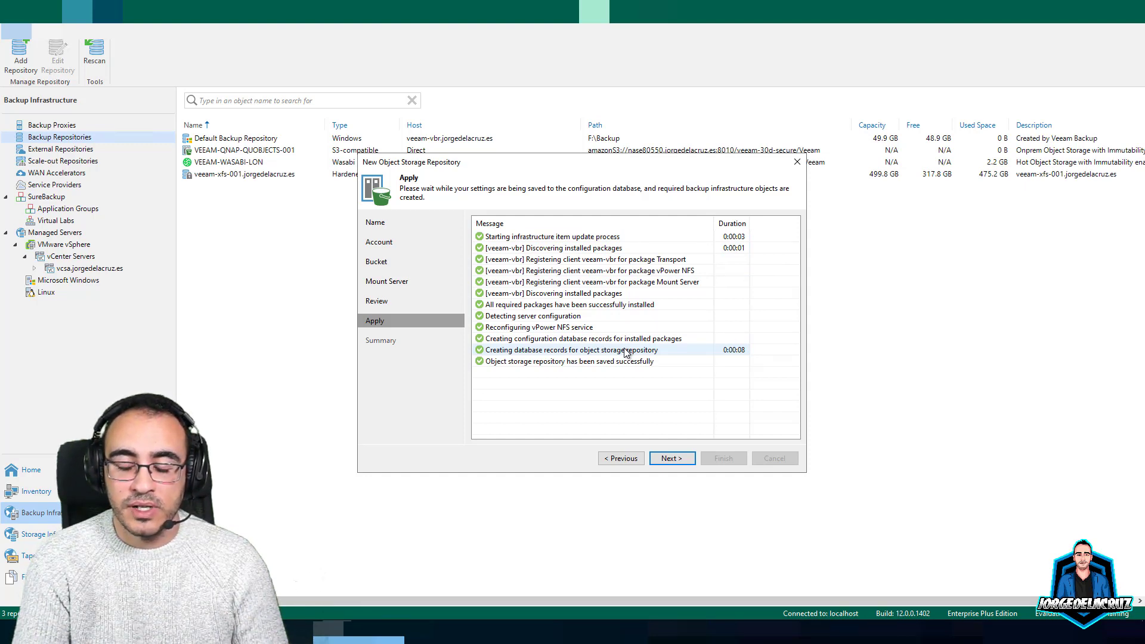
click(673, 458)
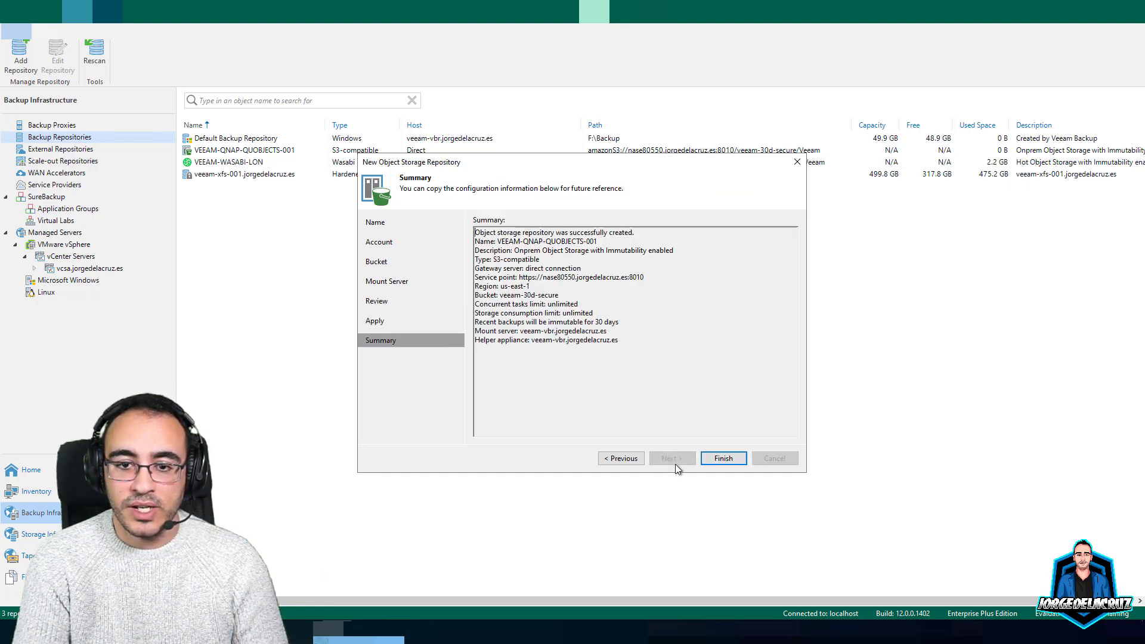
click(715, 459)
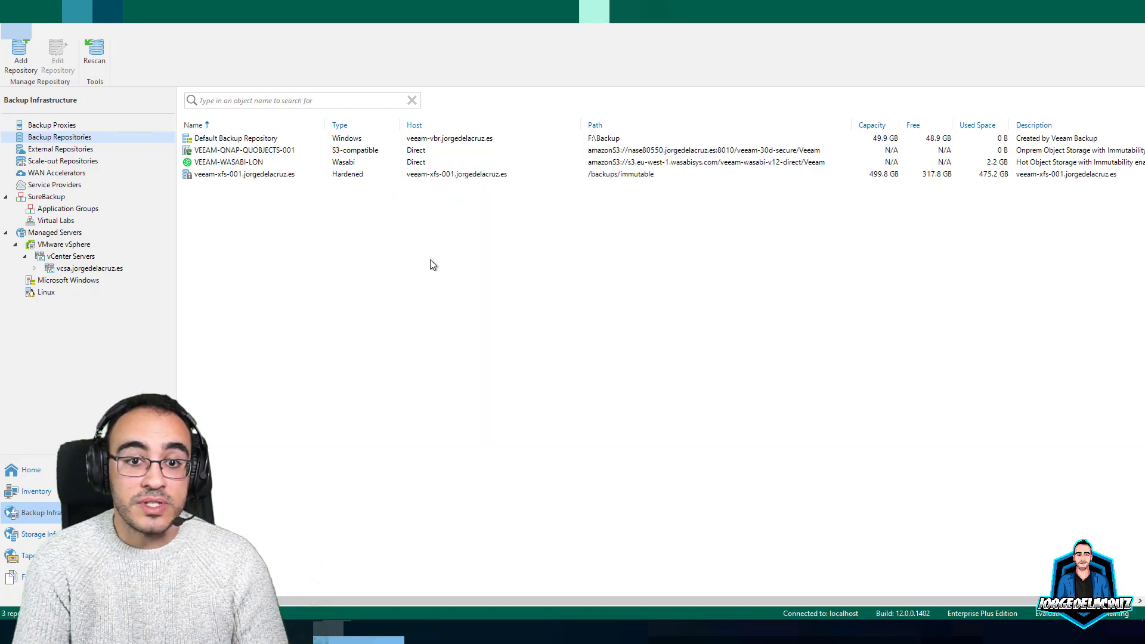
Go to the backup jobs and clone the job "VMware - Backup of Linux NGINX D2O"
click(297, 156)
click(29, 470)
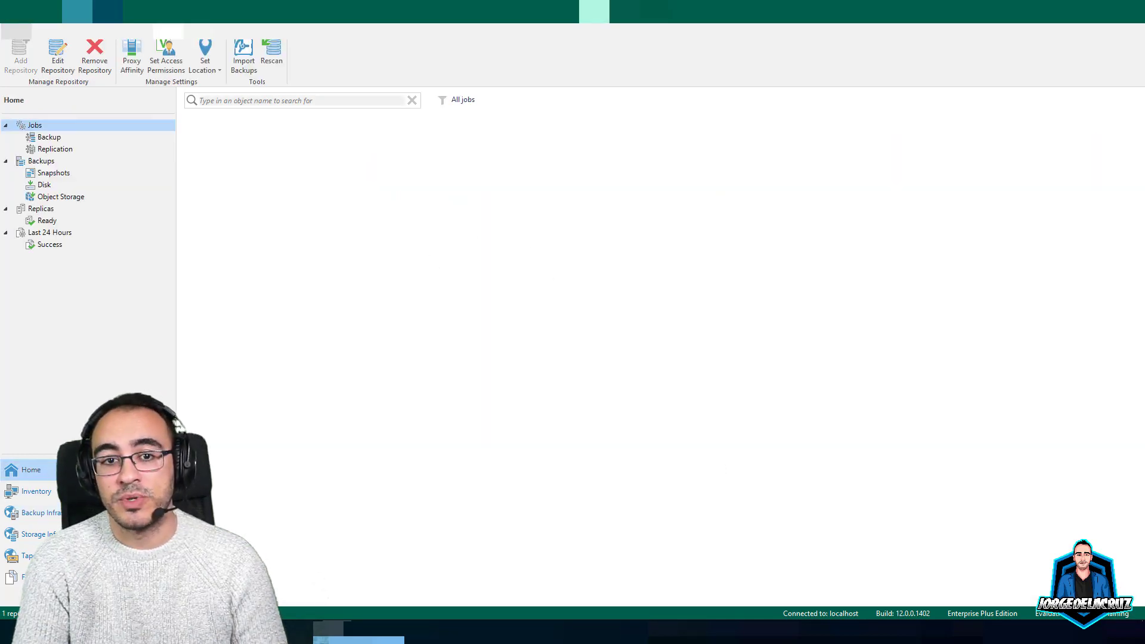
click(297, 163)
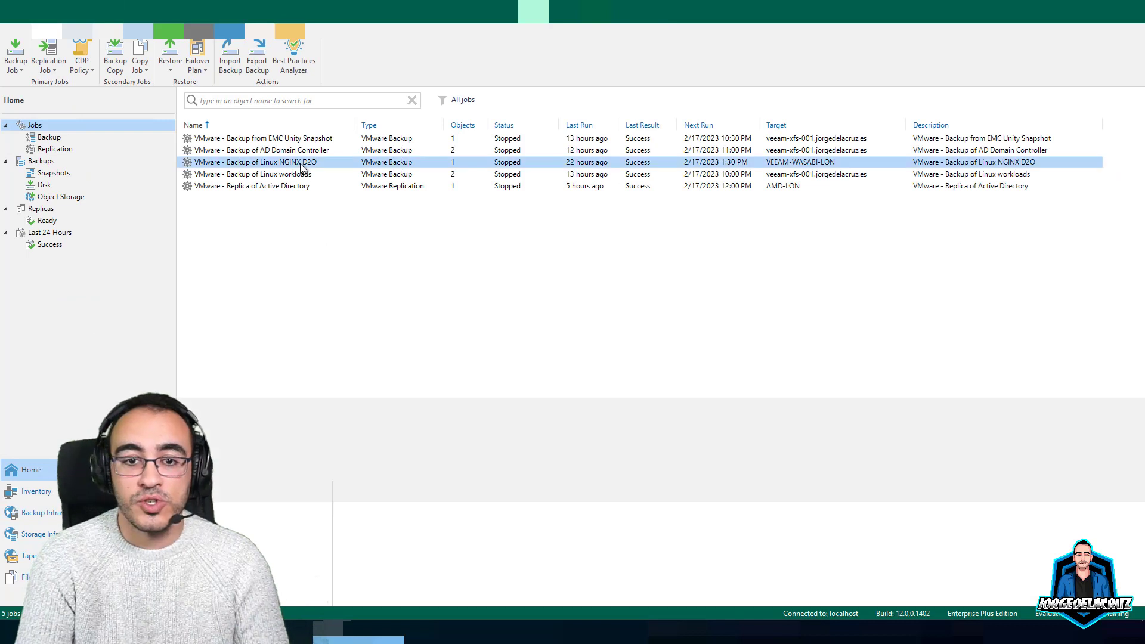
right_click(297, 165)
click(326, 269)
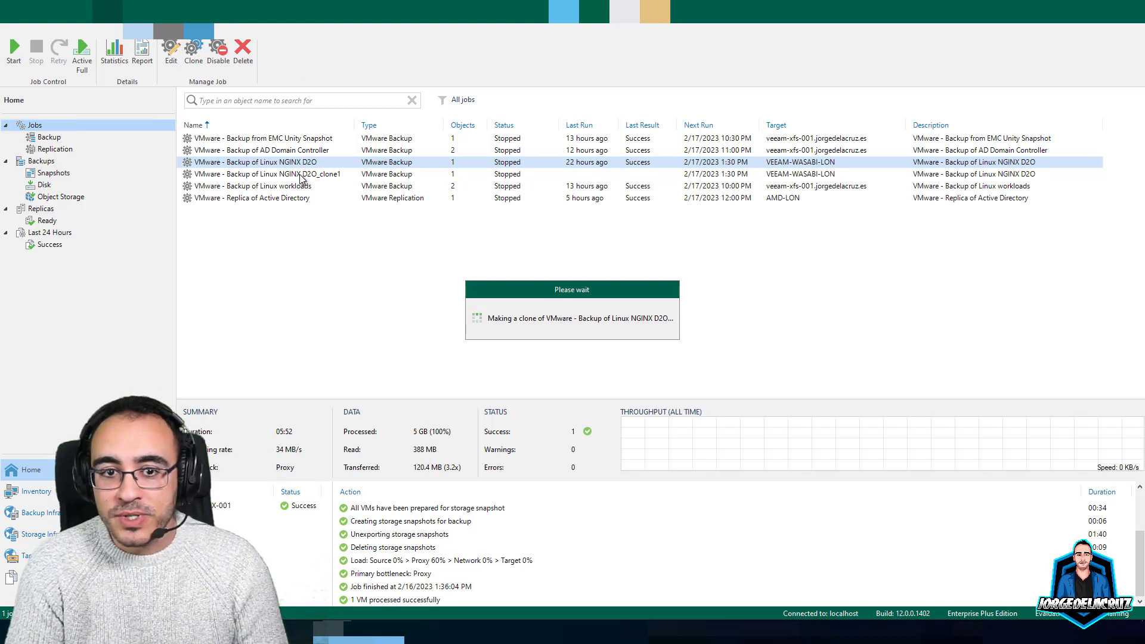
Edit the cloned backup job and rename it "VMware - Backup of Linux TIG Stack D2O"
right_click(301, 174)
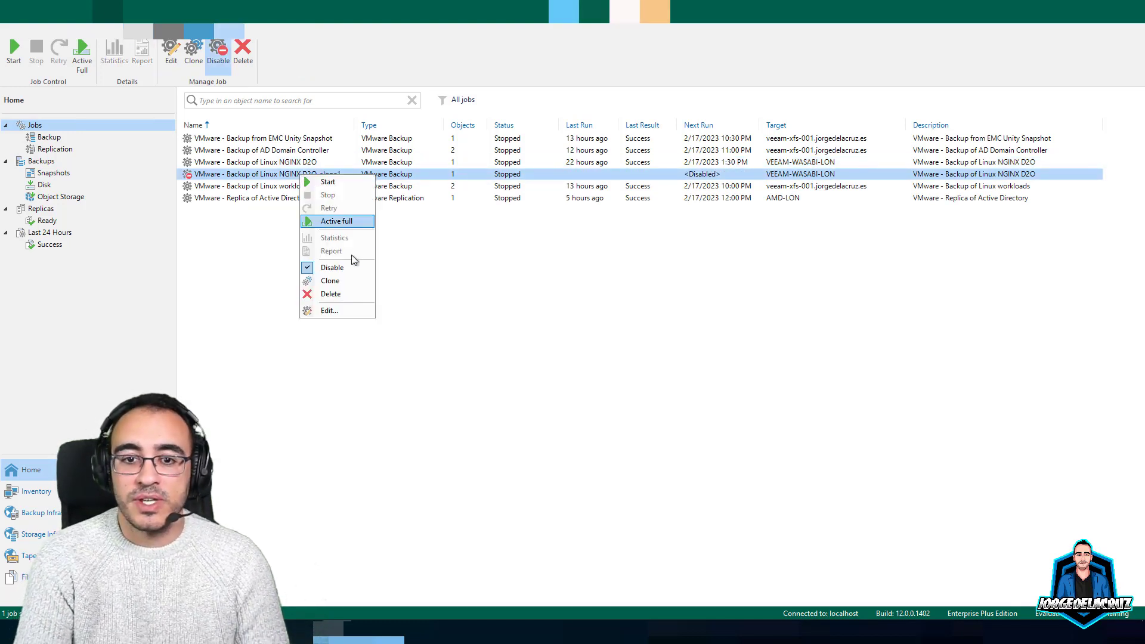
click(337, 309)
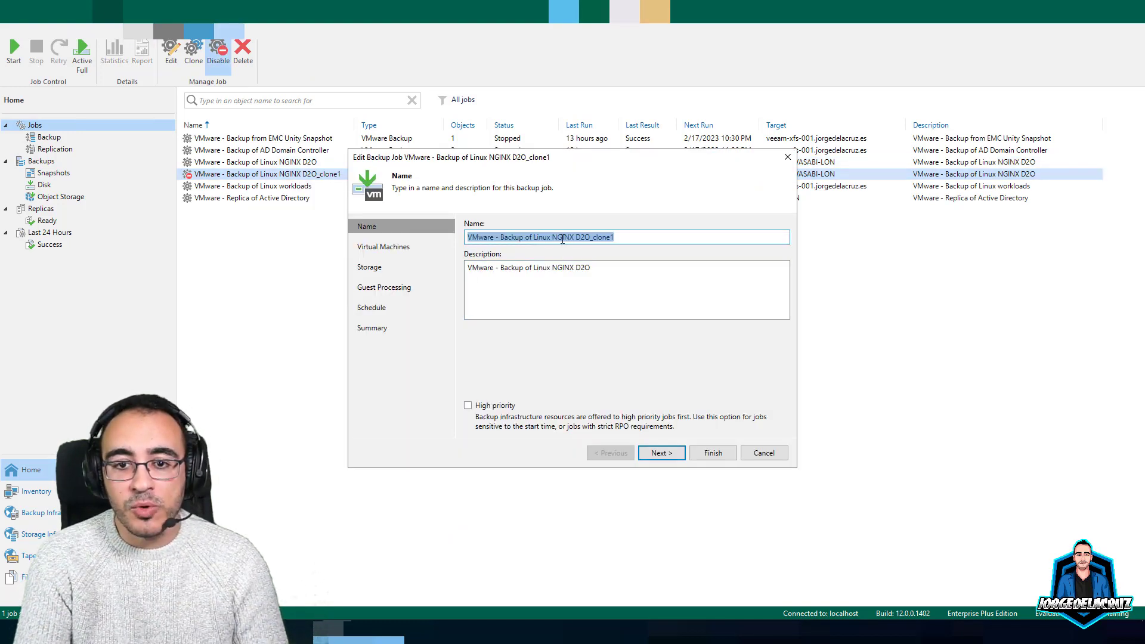
double_click(567, 237)
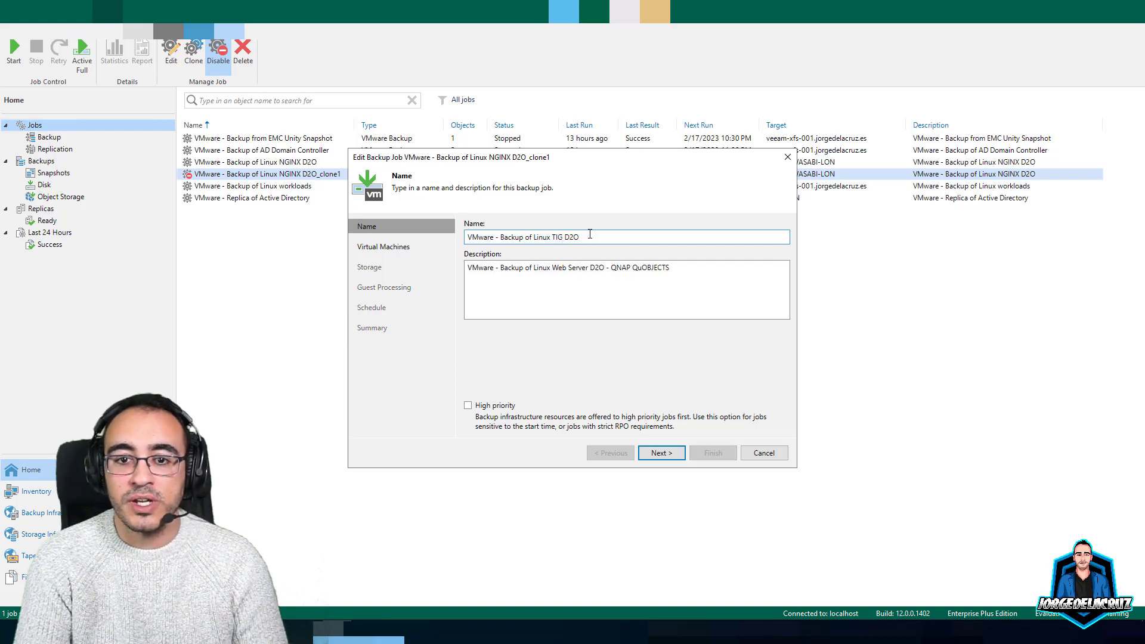
text(Stack)
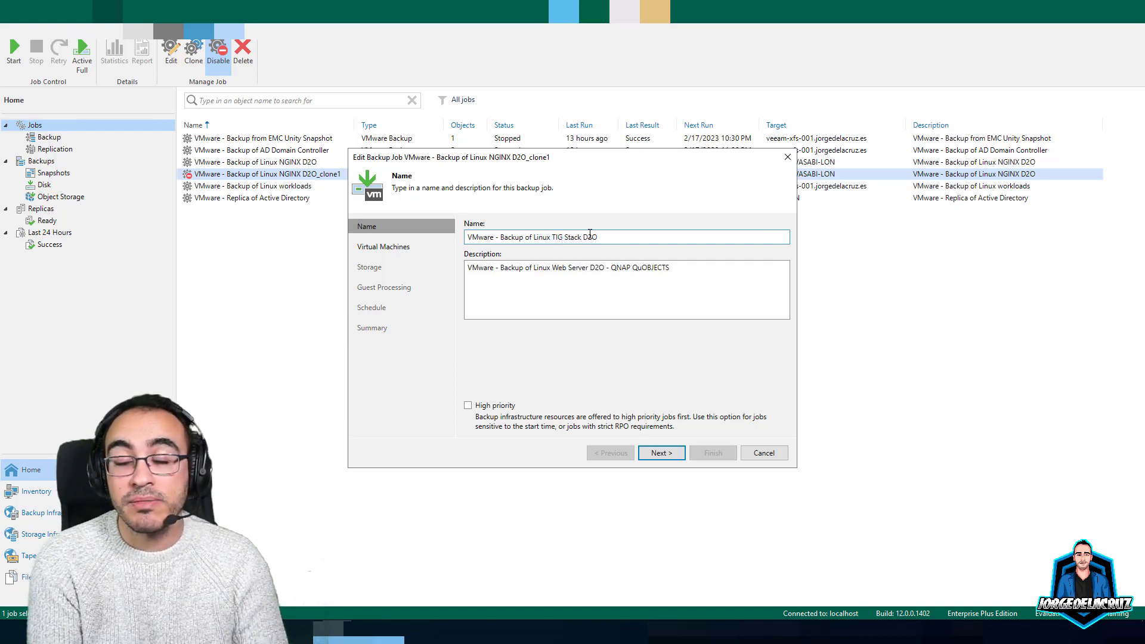
Copy the job name into the description so it reads "VMware - Backup of Linux TIG Stack D2O - QNAP QuOBJECTS"
key(ctrl+a)
key(ctrl+c)
drag(684, 274, 466, 269)
click(582, 268)
key(ctrl+v)
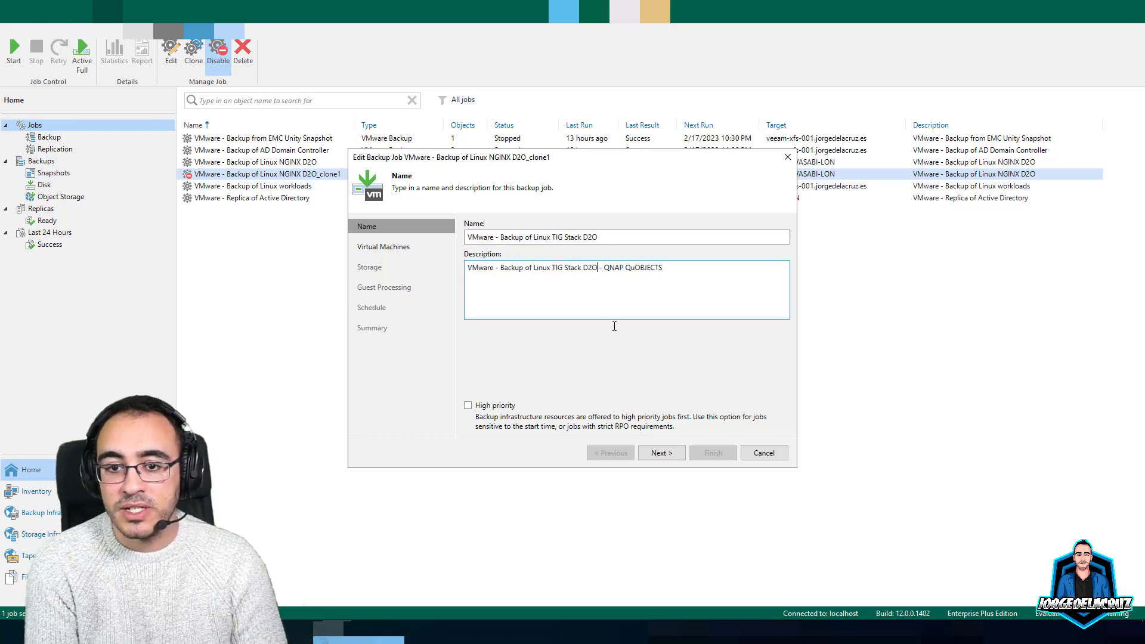
Keep TIG-MONITOR as the backed-up VM and set the job's backup repository to VEEAM-QNAP-QUOBJECTS-001
click(659, 453)
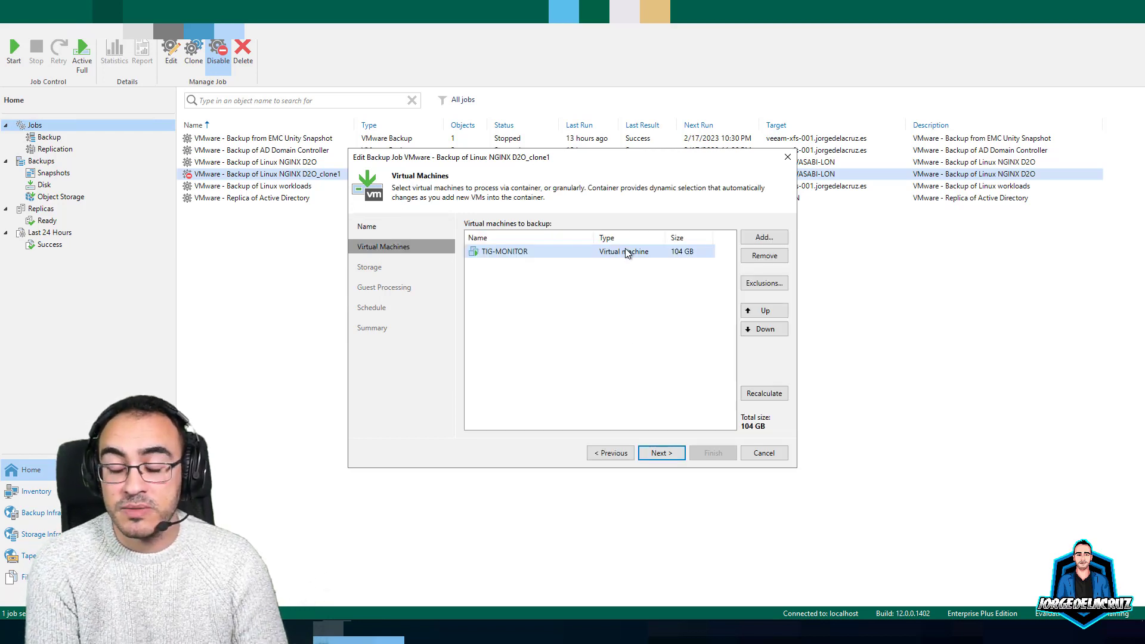
click(658, 454)
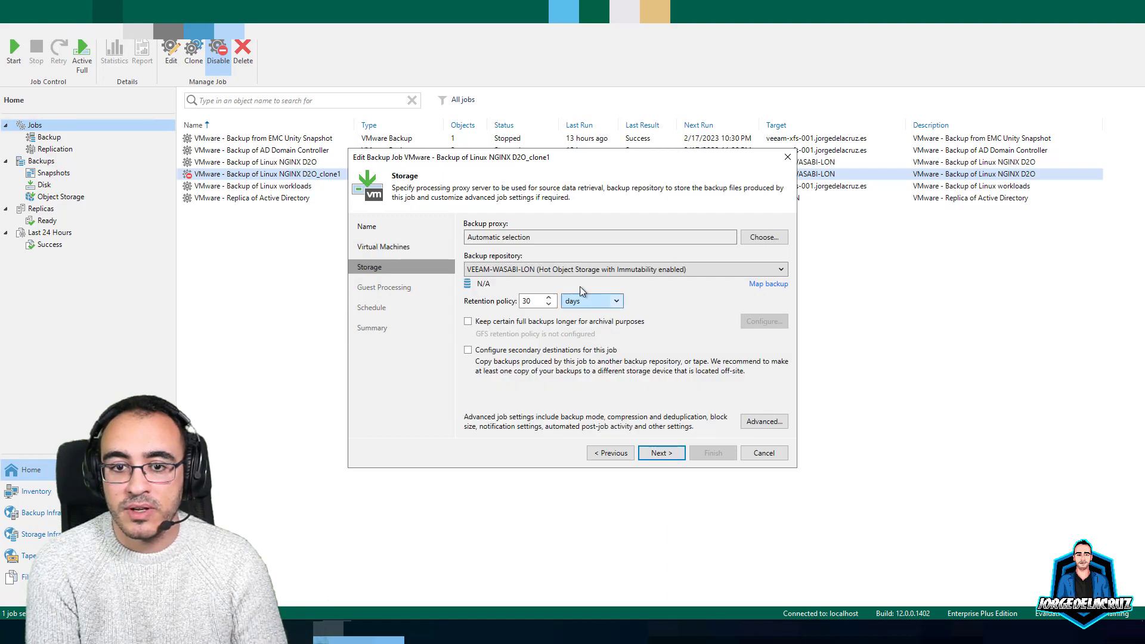
click(535, 272)
click(531, 292)
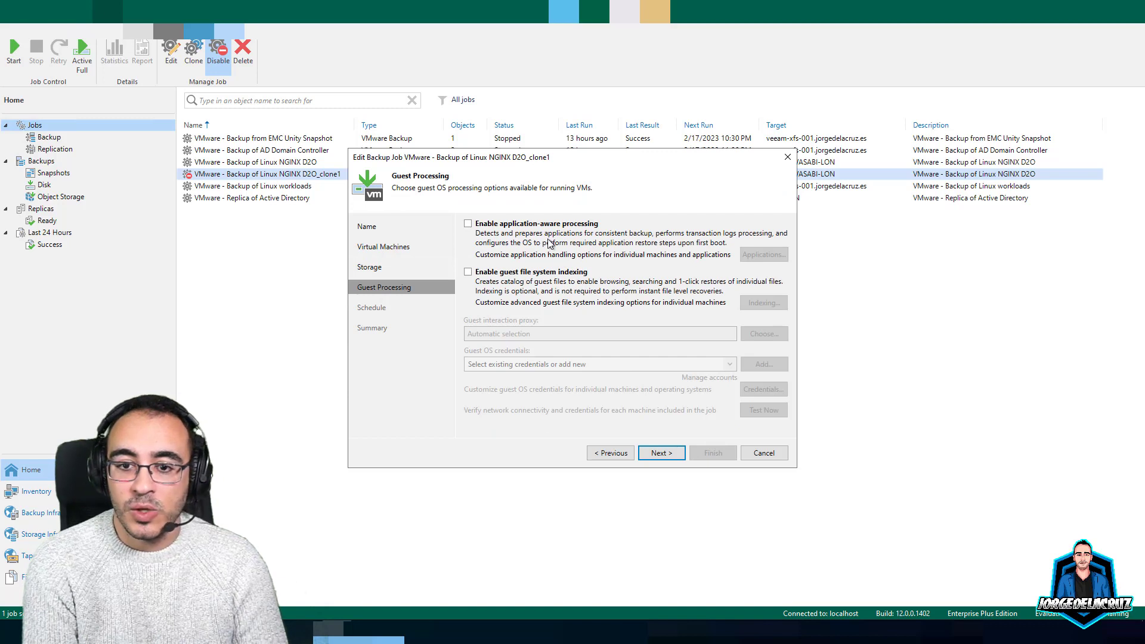
Save the backup job with a daily 9:00 PM schedule, leaving guest processing off, and enable the job
click(661, 454)
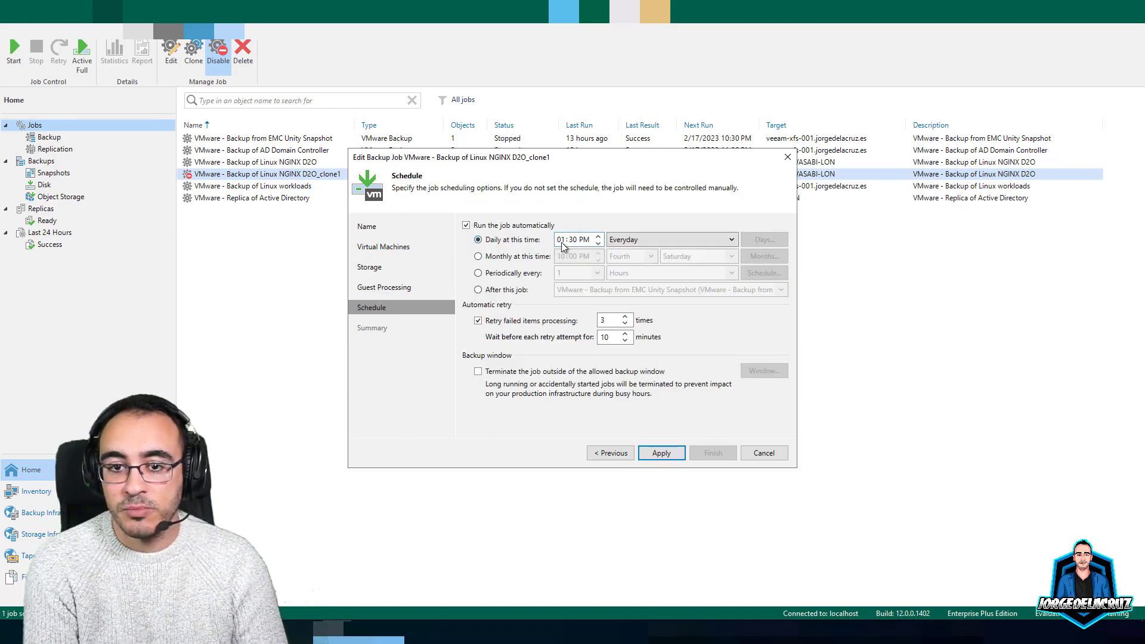
drag(570, 161, 572, 206)
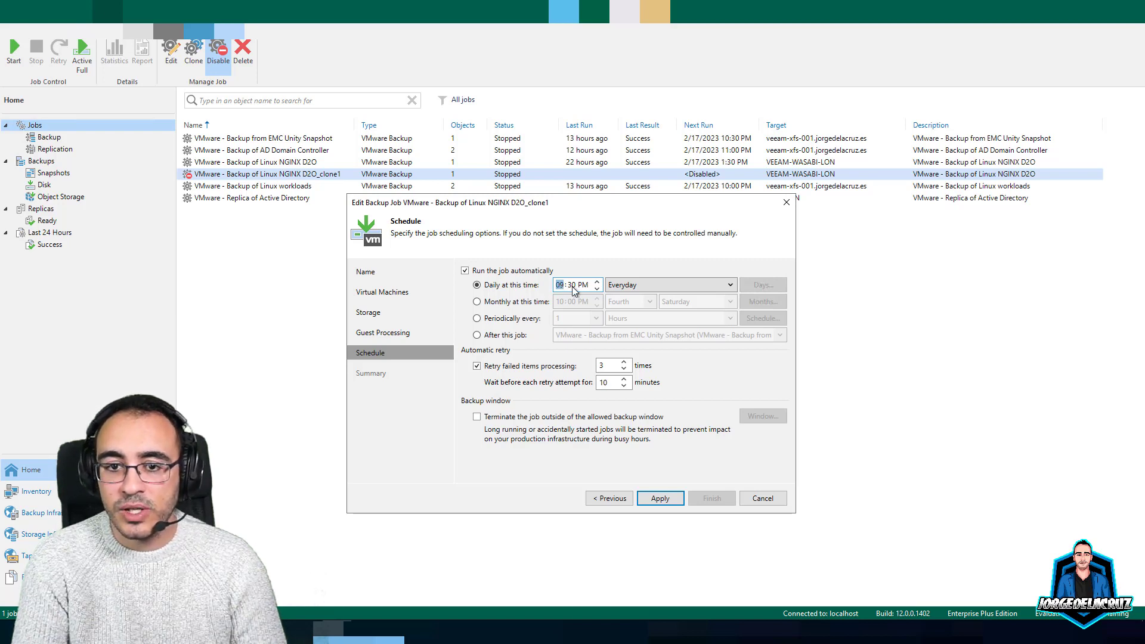
click(660, 496)
click(514, 475)
click(717, 497)
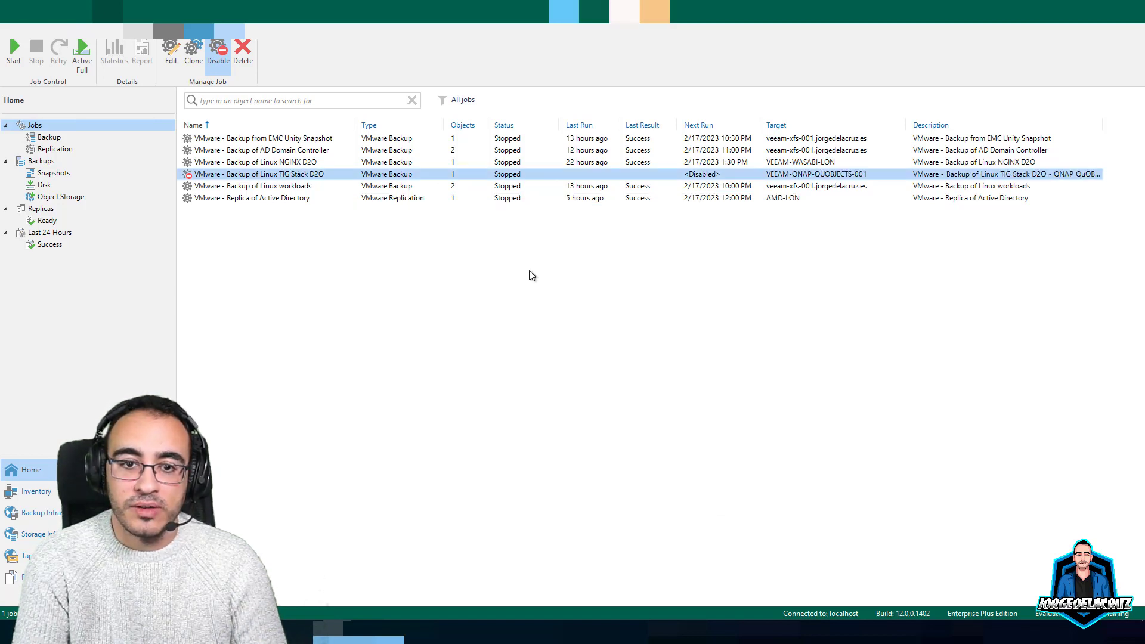
right_click(262, 181)
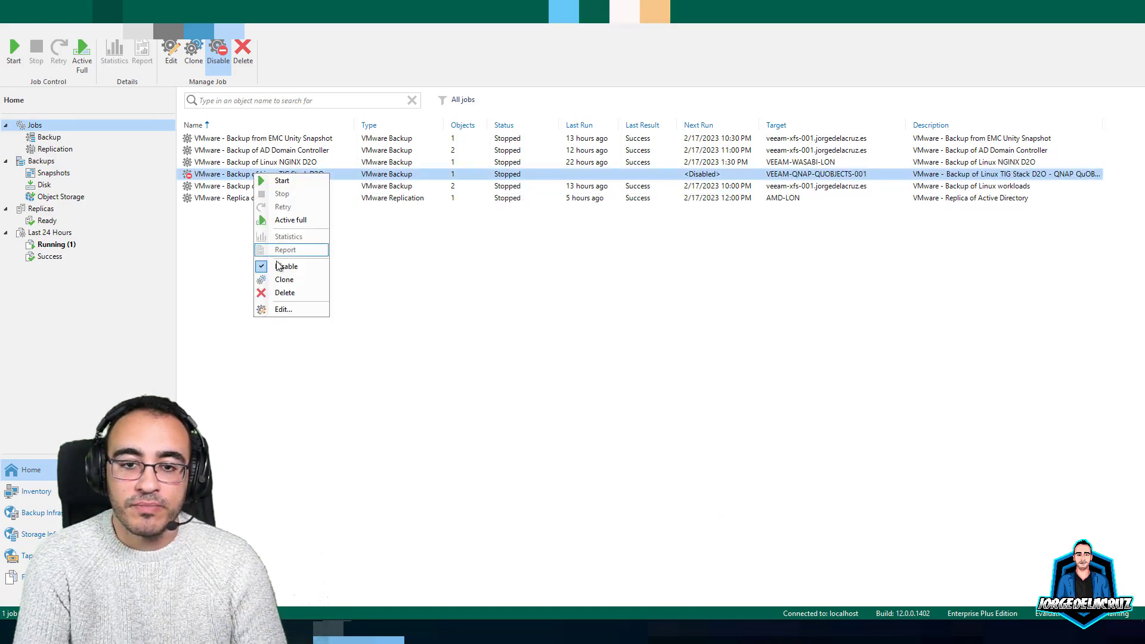
click(316, 263)
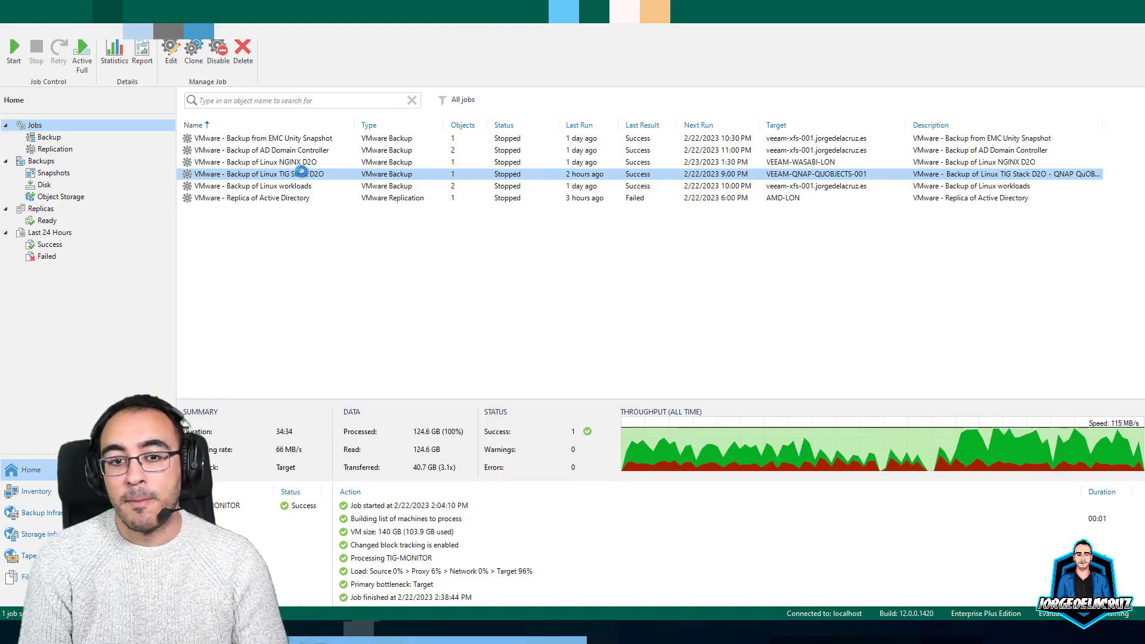
Examine the TIG Stack job's session details, including the TIG-MONITOR log, the gateway and repository used, and the bottleneck breakdown
double_click(301, 175)
click(418, 317)
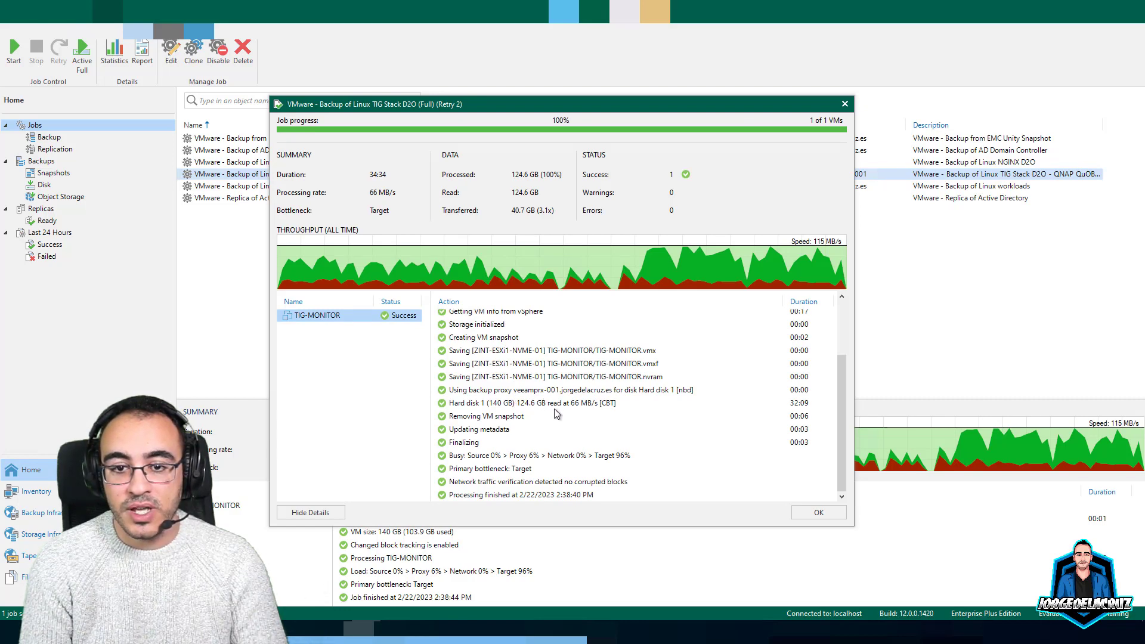
click(535, 378)
scroll(535, 377, up, 3)
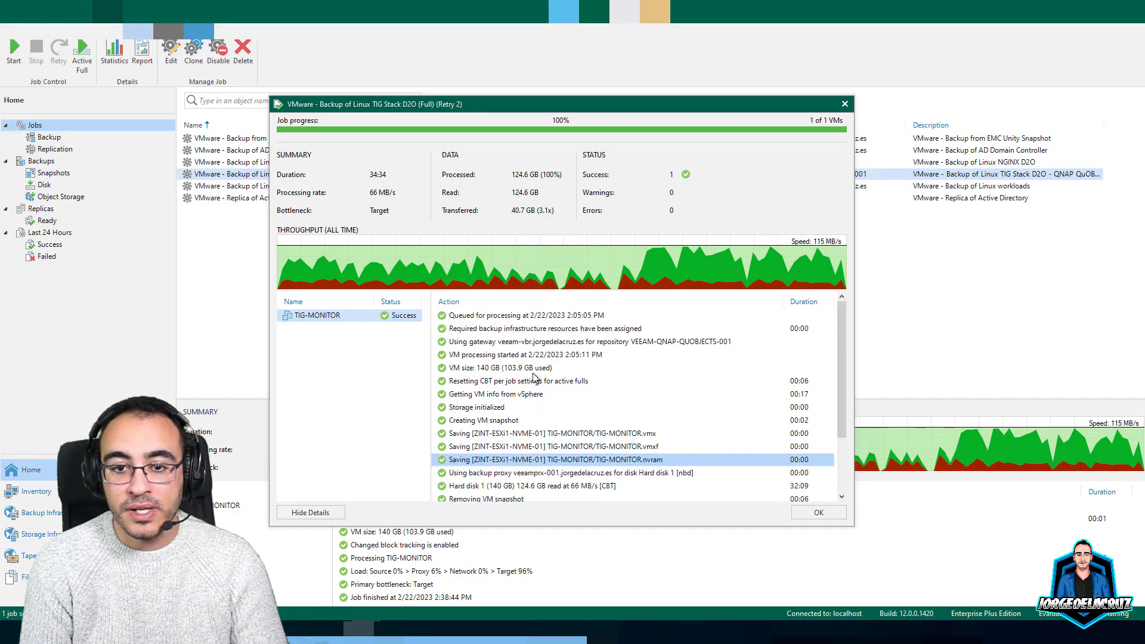
click(668, 341)
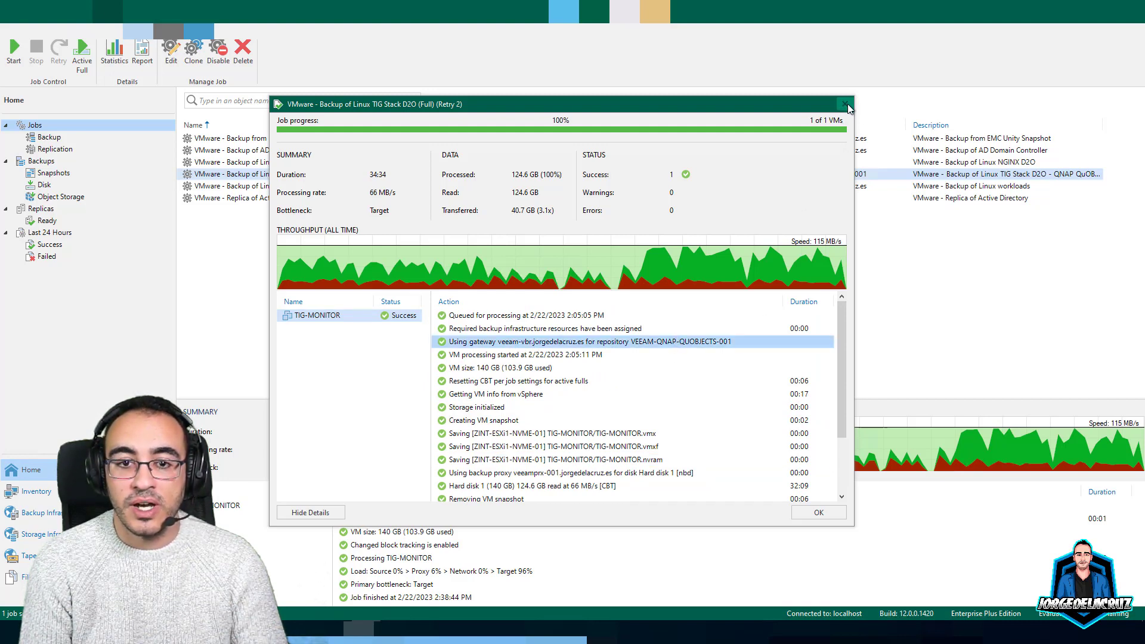
click(371, 215)
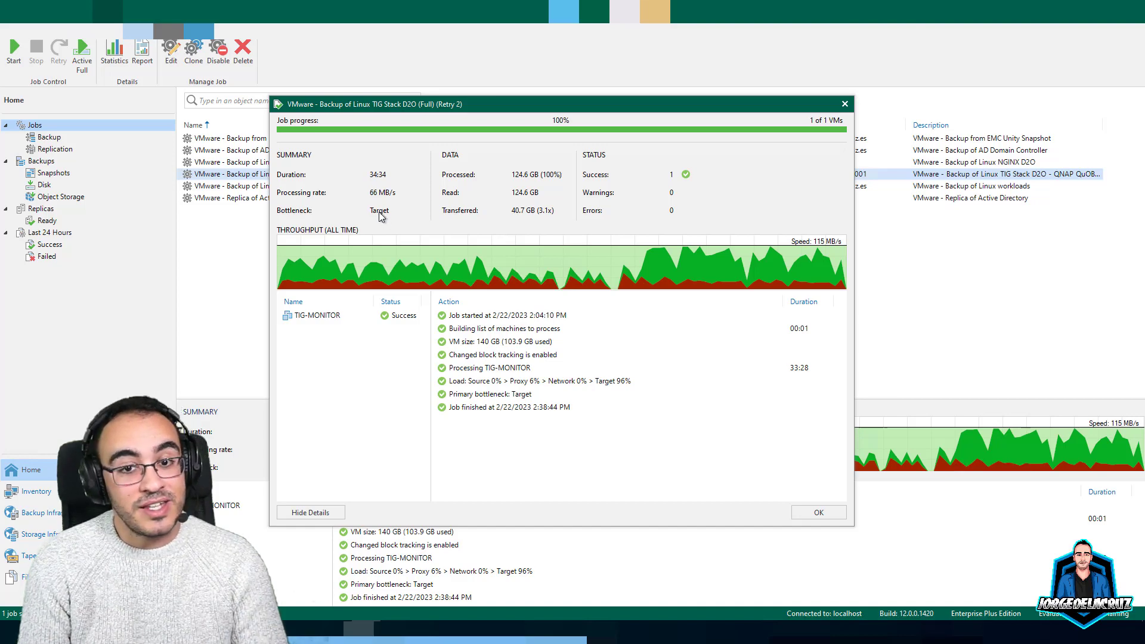
mouse_move(381, 215)
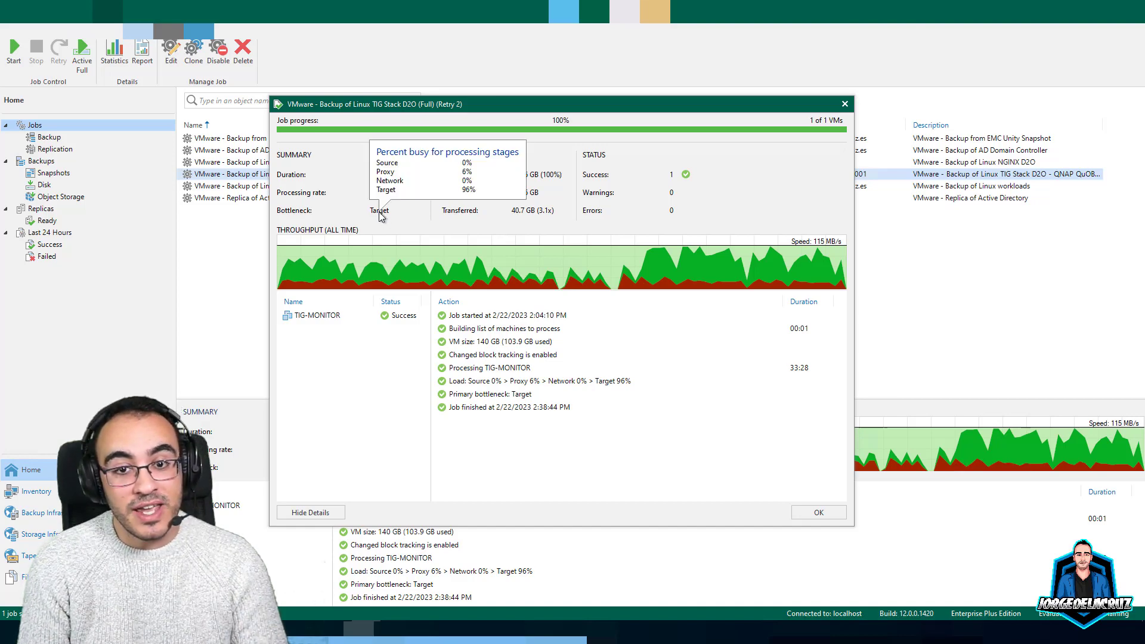
click(845, 104)
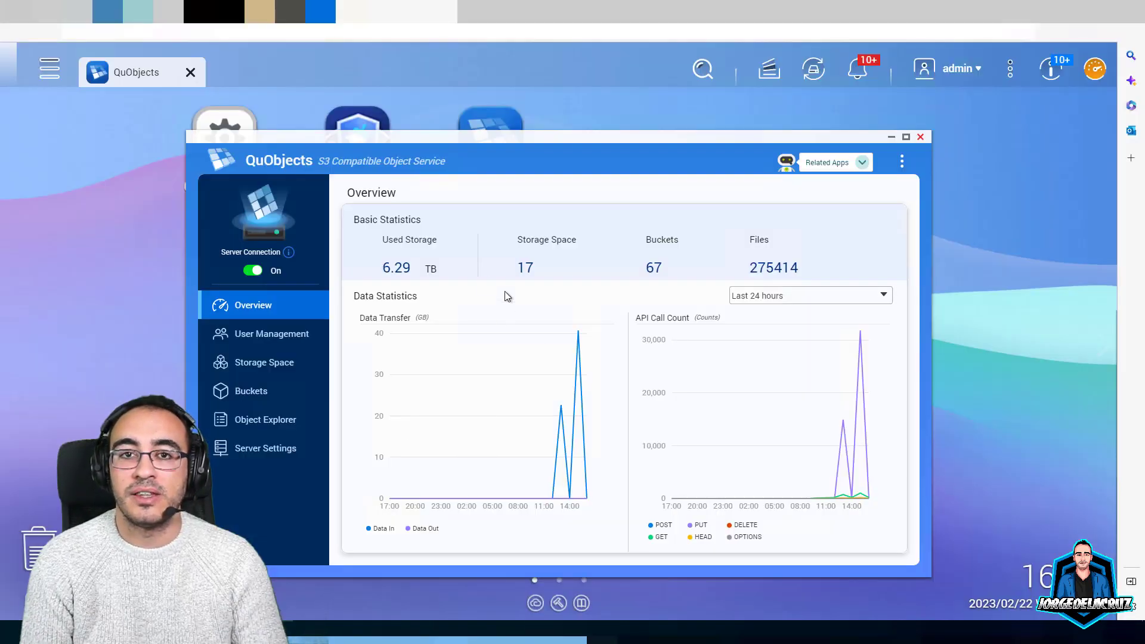
In QuObjects, view the overview's data statistics for the last hour and return them to the last 24 hours
click(761, 296)
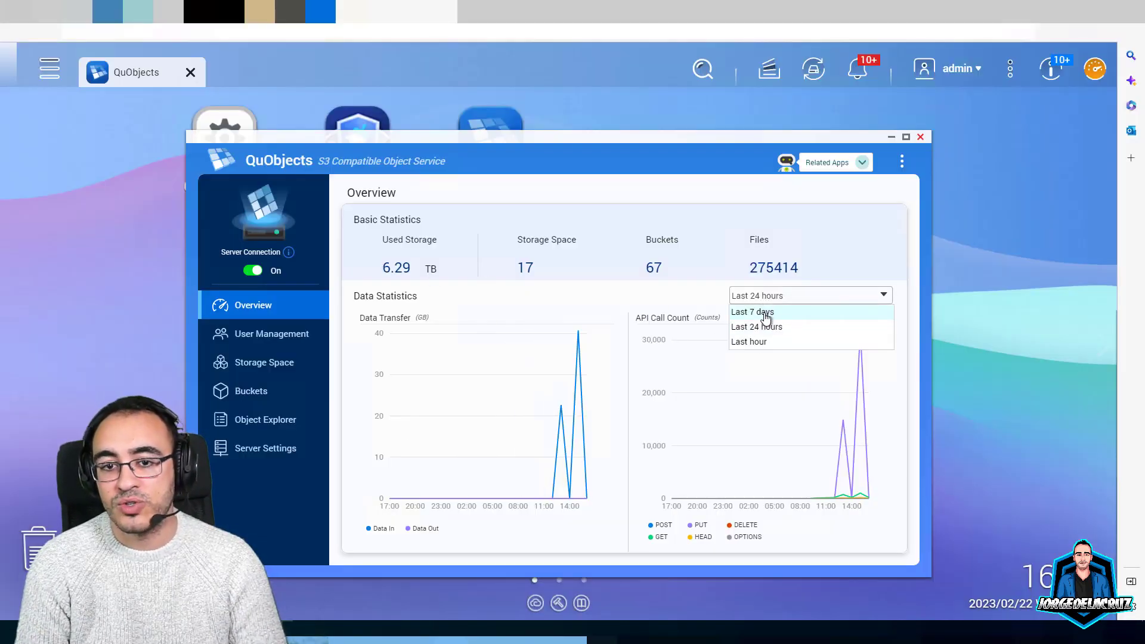
click(750, 341)
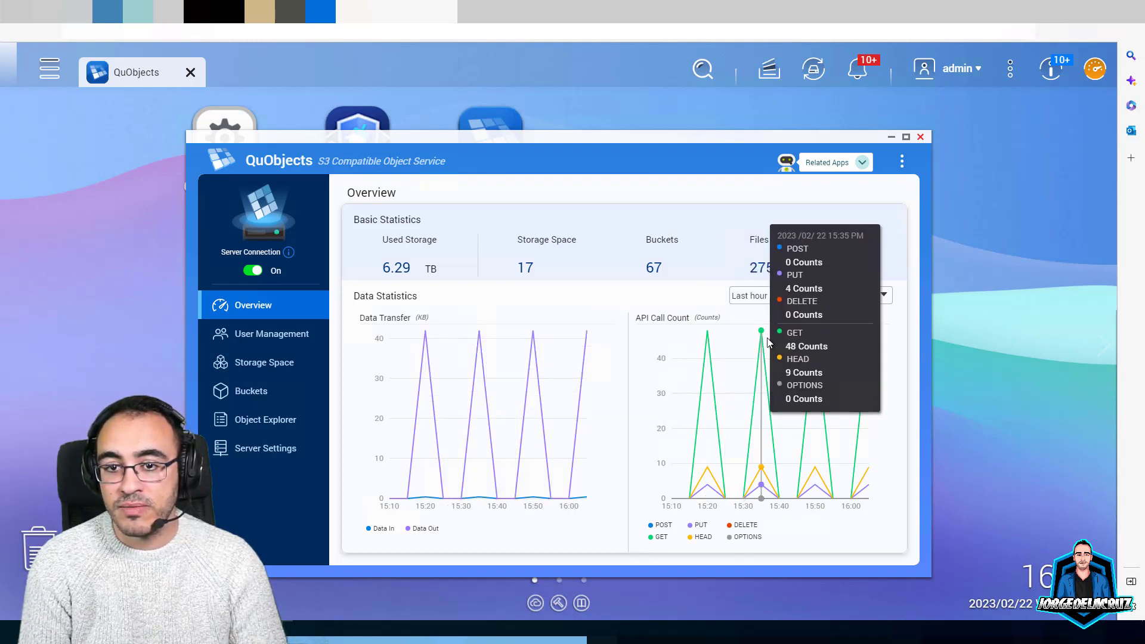
click(794, 296)
click(802, 324)
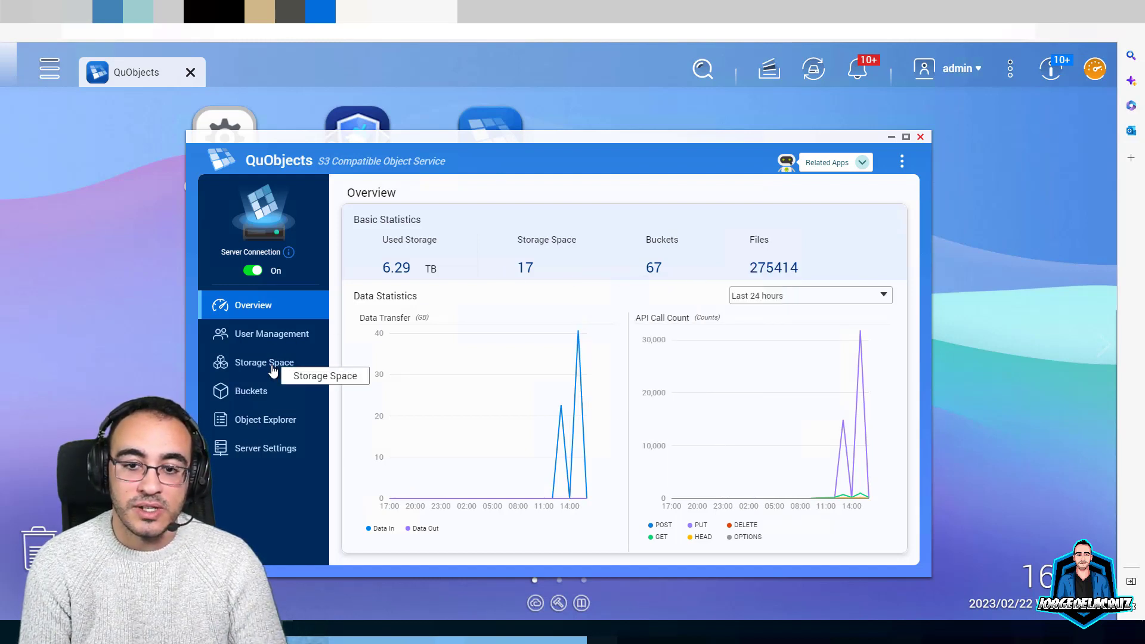
Look at the buckets page and show the objects of the QUOBJECTS storage space in Object Explorer
click(260, 394)
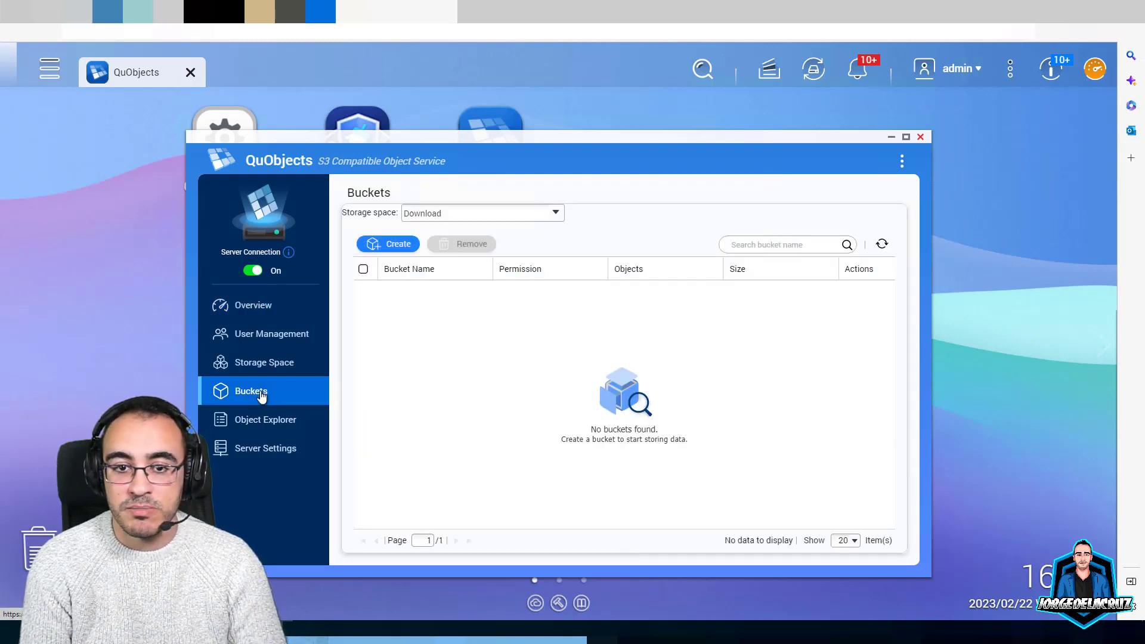
click(259, 424)
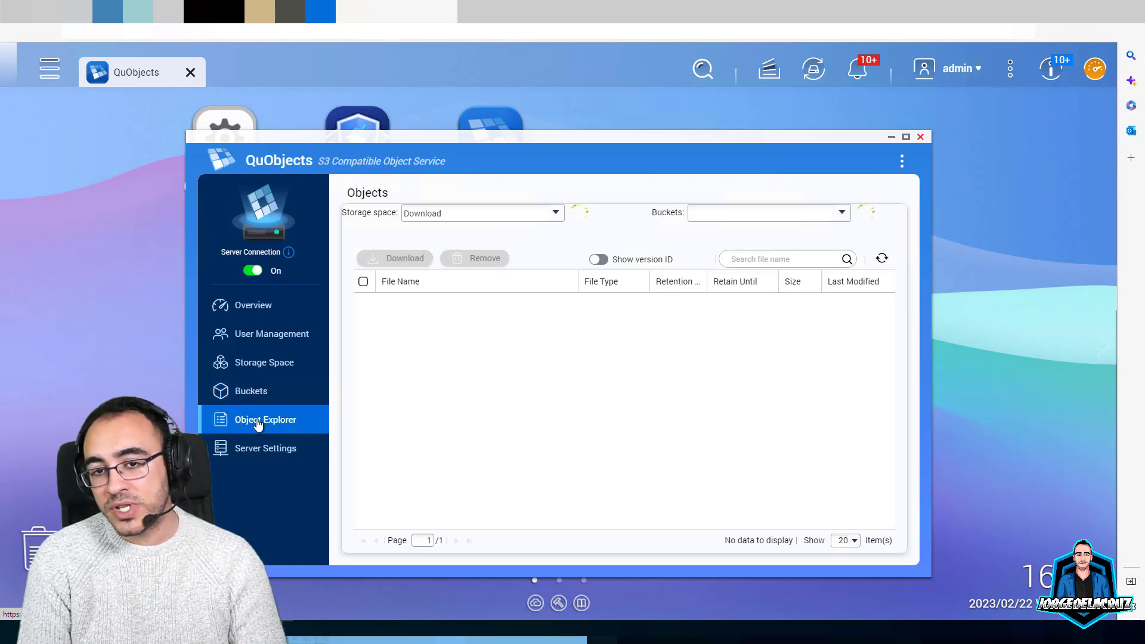
click(552, 216)
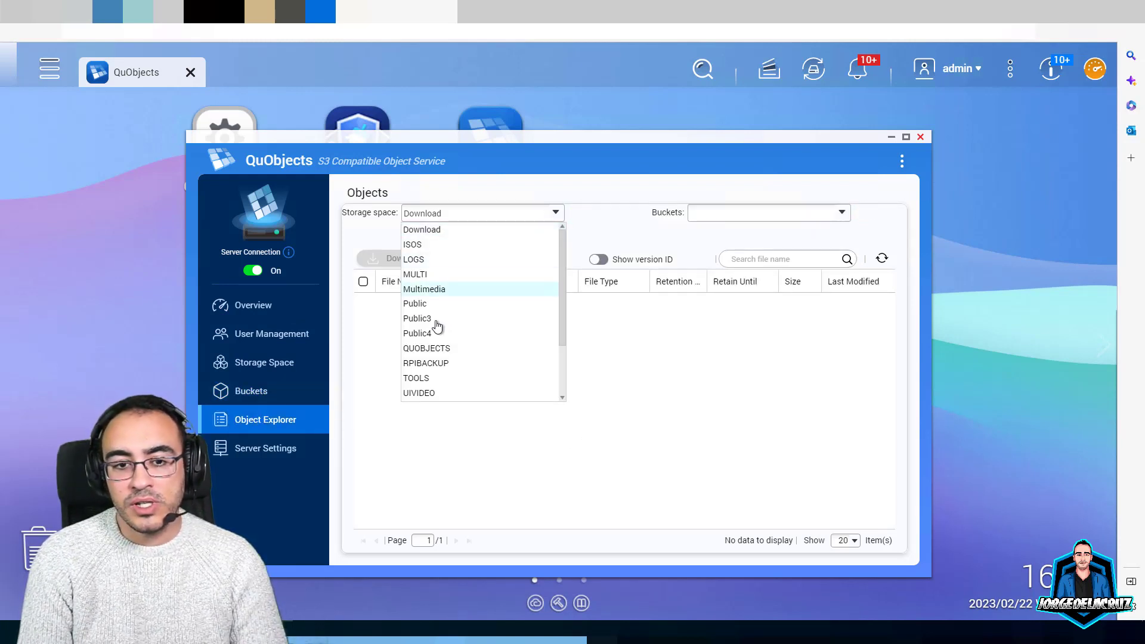
click(434, 350)
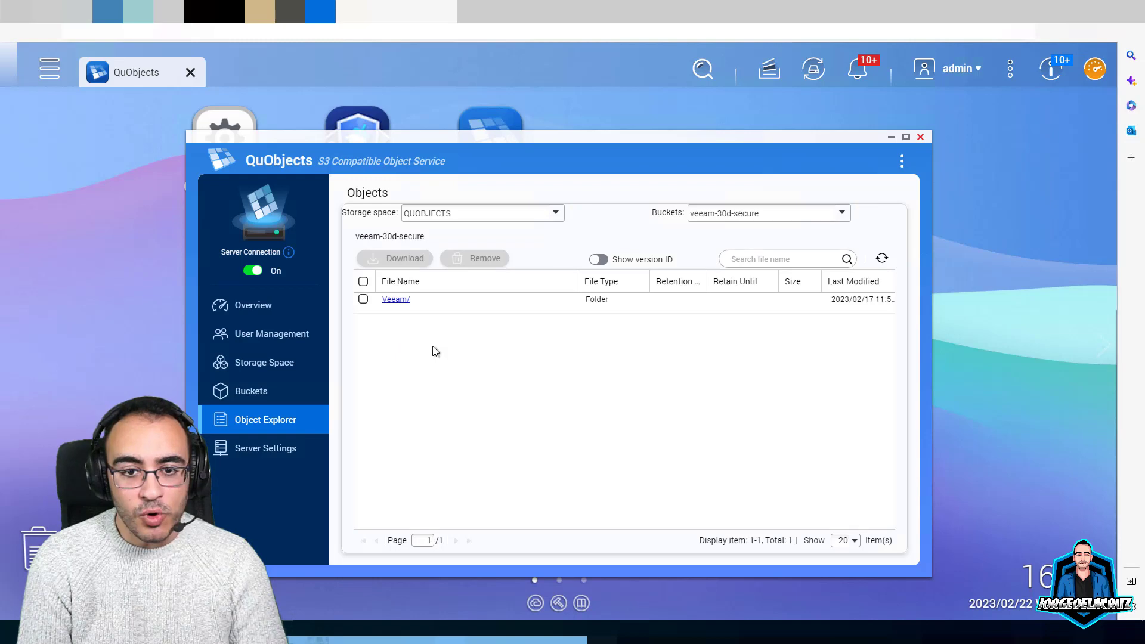
Browse the veeam-30d-secure bucket through Veeam, Backup, 30d-backups and Clients into the client's backup folder
click(395, 300)
click(395, 321)
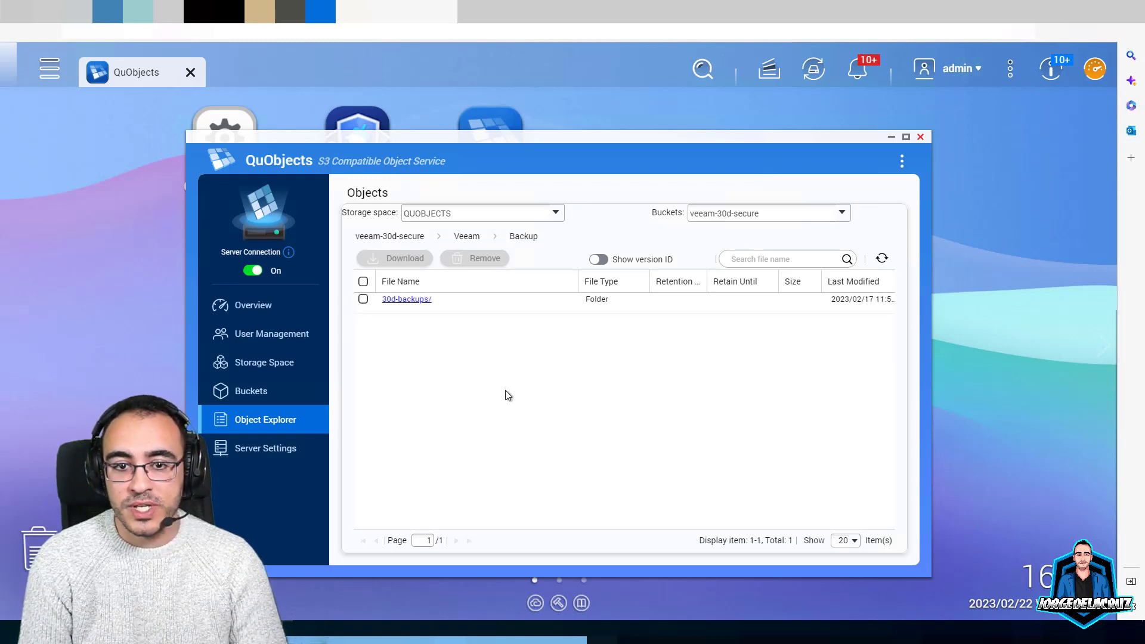
click(396, 300)
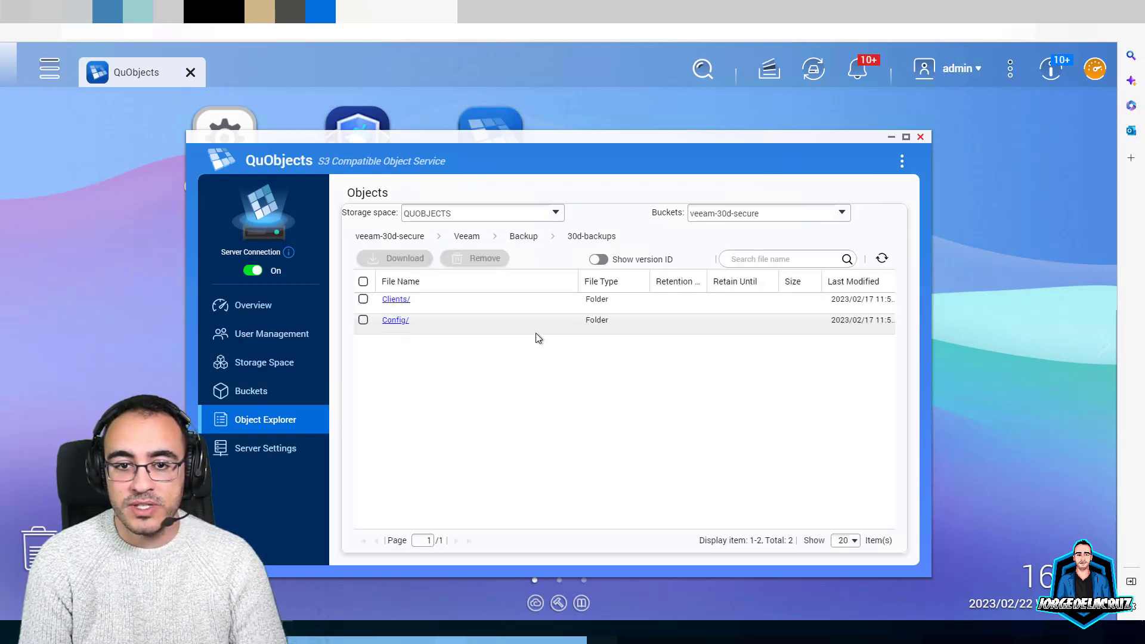
click(398, 300)
click(423, 300)
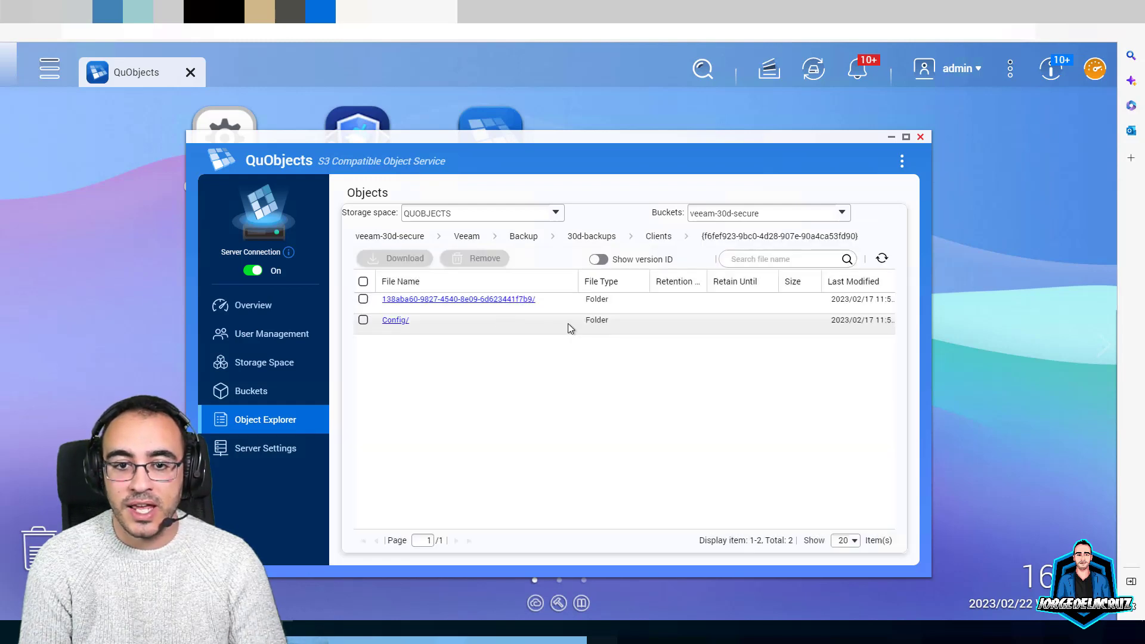
click(410, 301)
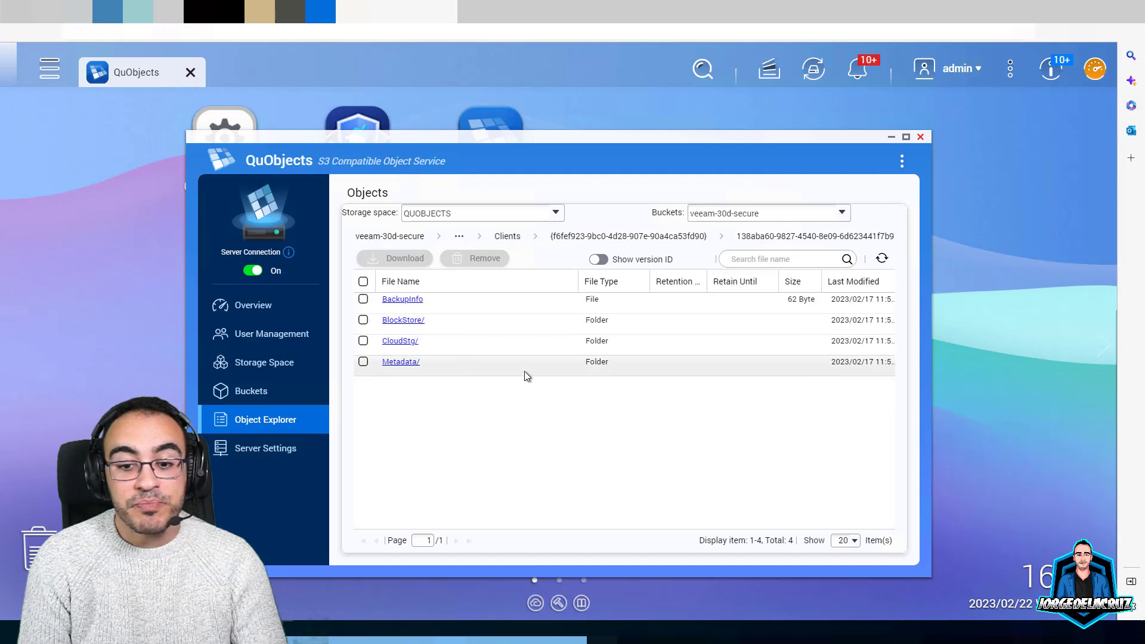
Check the BlockStore folder, go back to its parent and open Metadata/Checkpoint
click(414, 322)
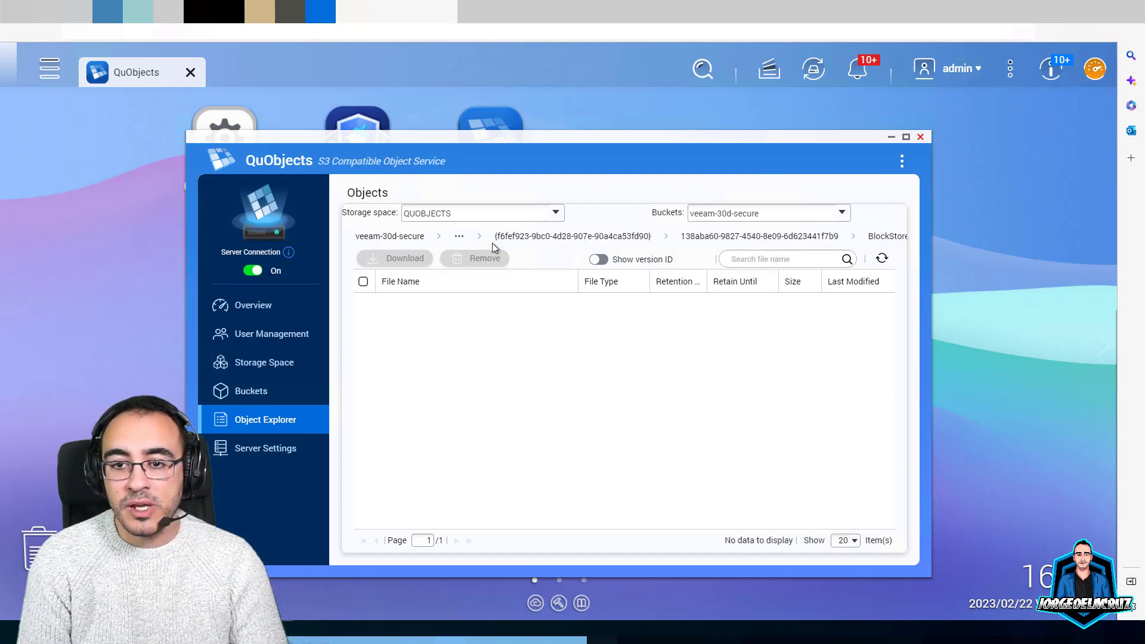
click(797, 238)
click(414, 363)
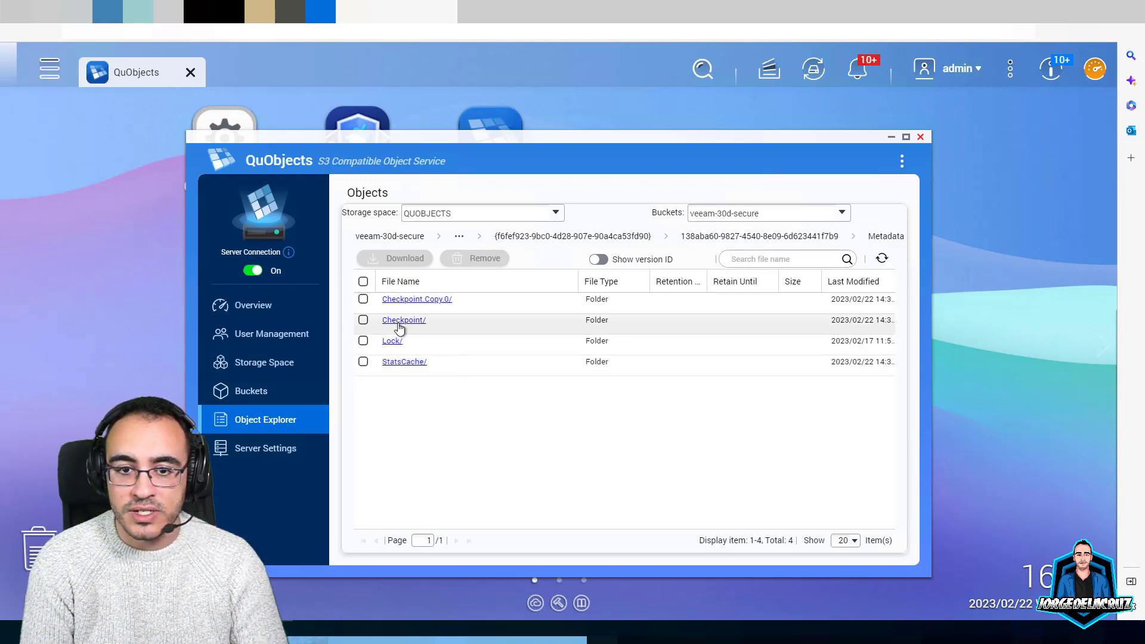
click(399, 322)
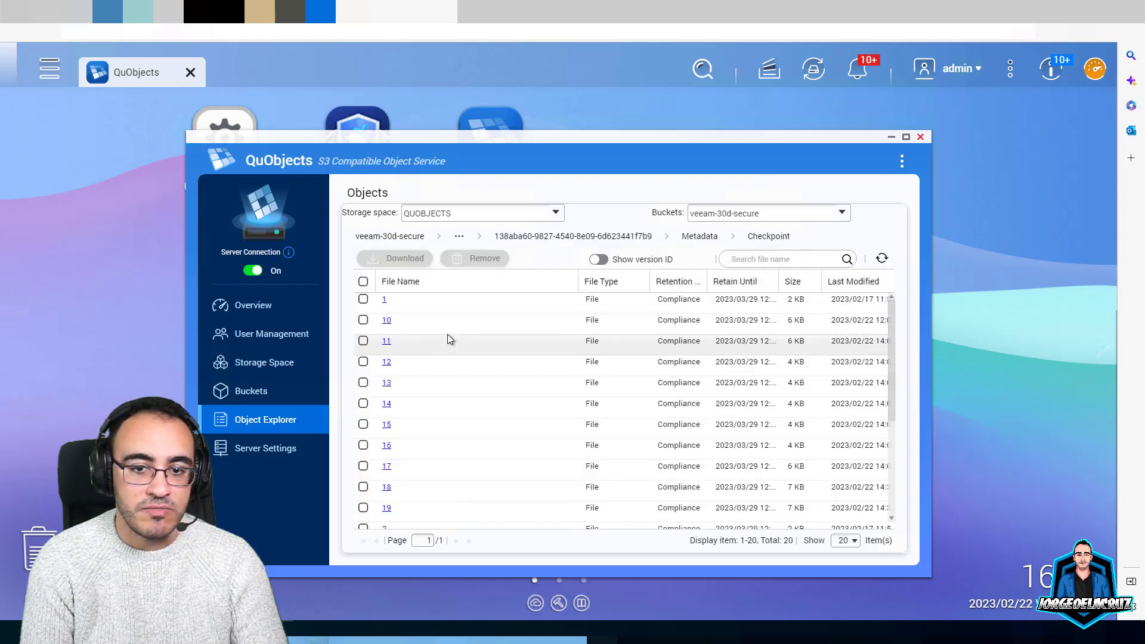
Review checkpoint object 13's Object Lock retention and the explanation of retention modes, cancel without changes, and return to the client's backup folder
click(386, 386)
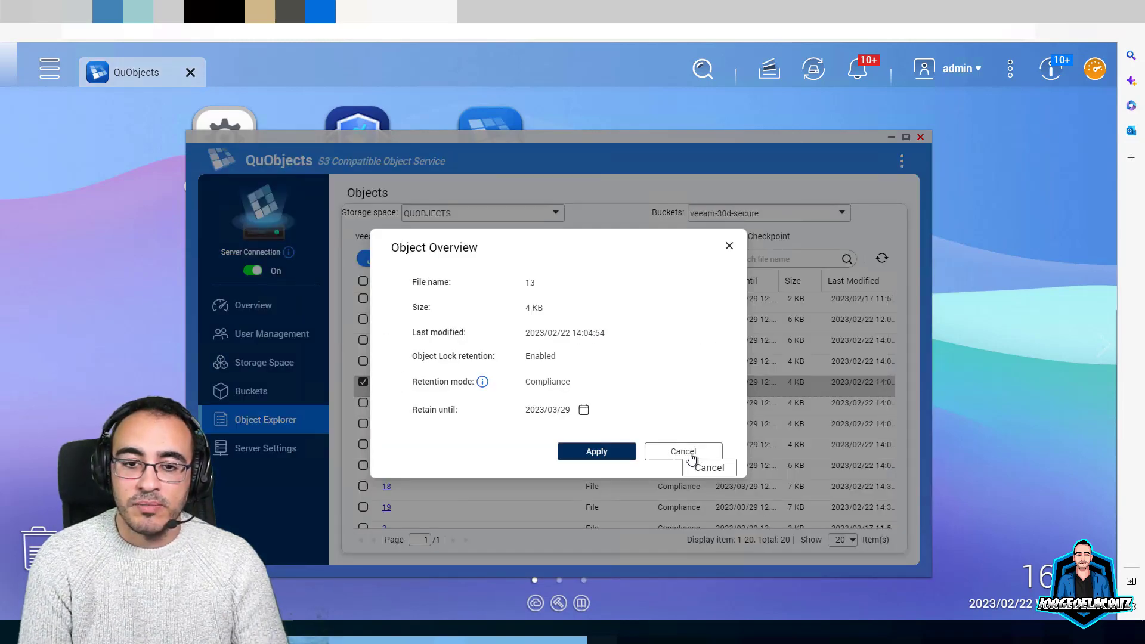
click(684, 451)
click(386, 383)
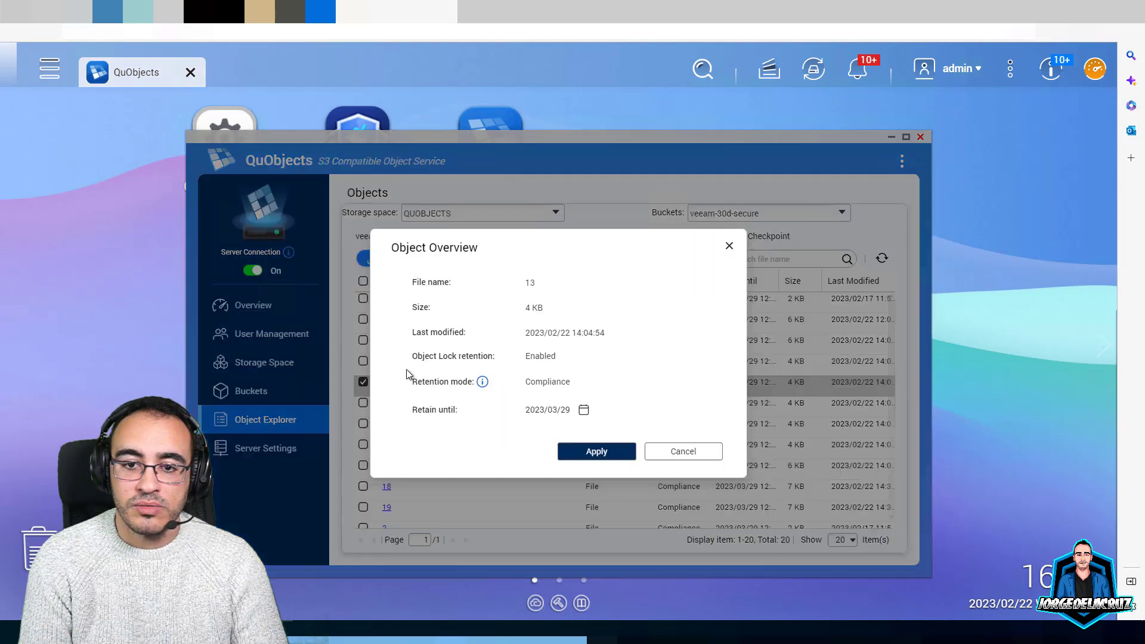
click(483, 382)
click(630, 354)
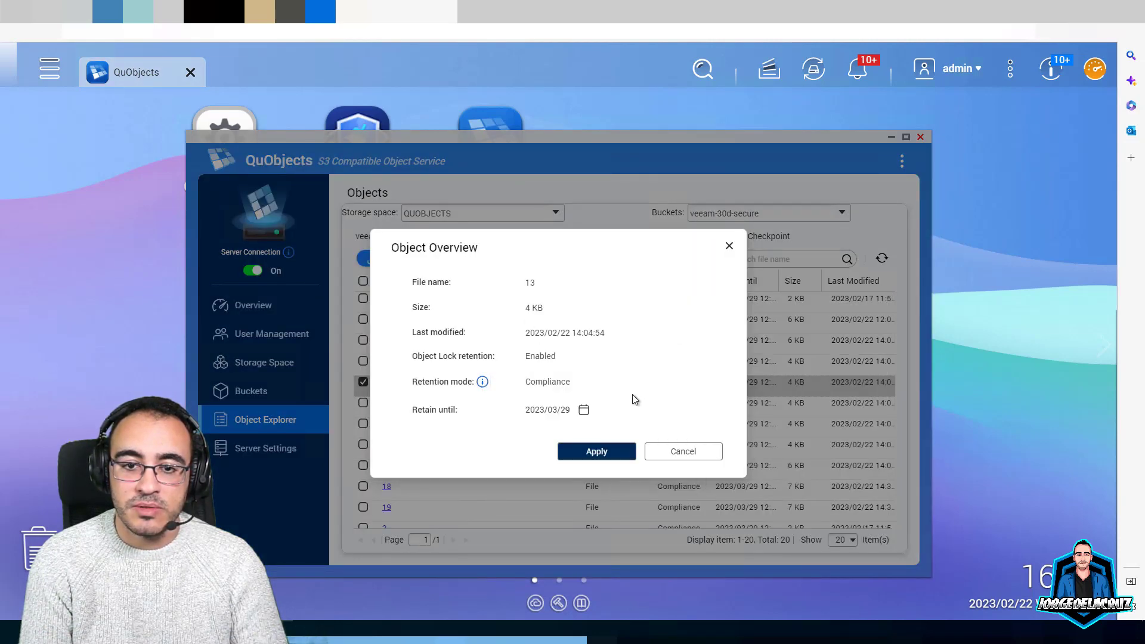
click(485, 383)
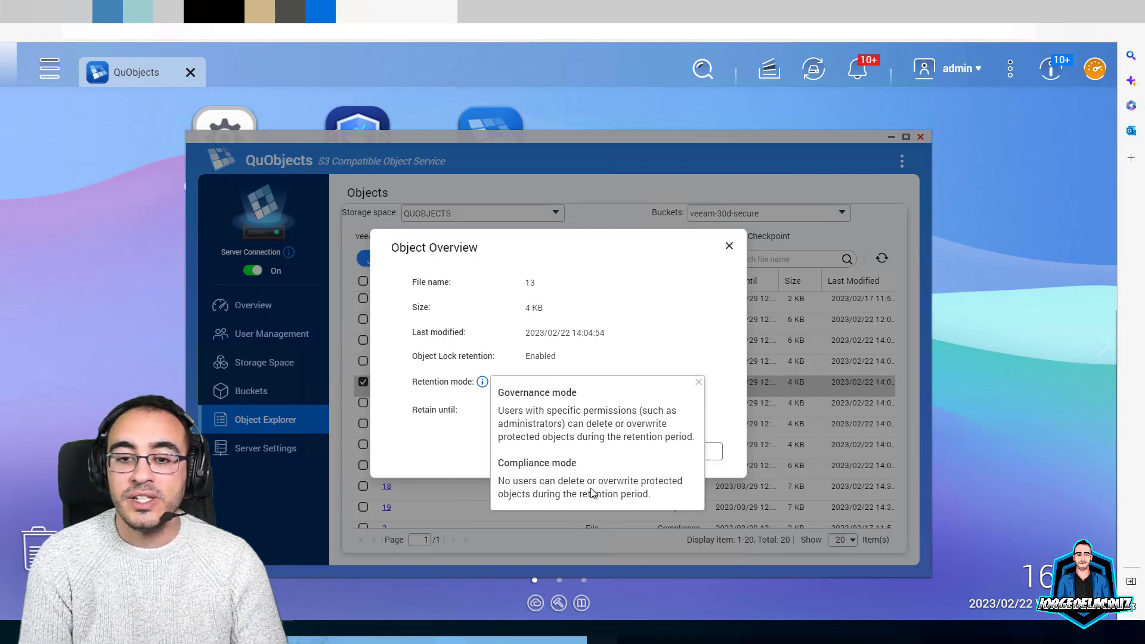
click(667, 352)
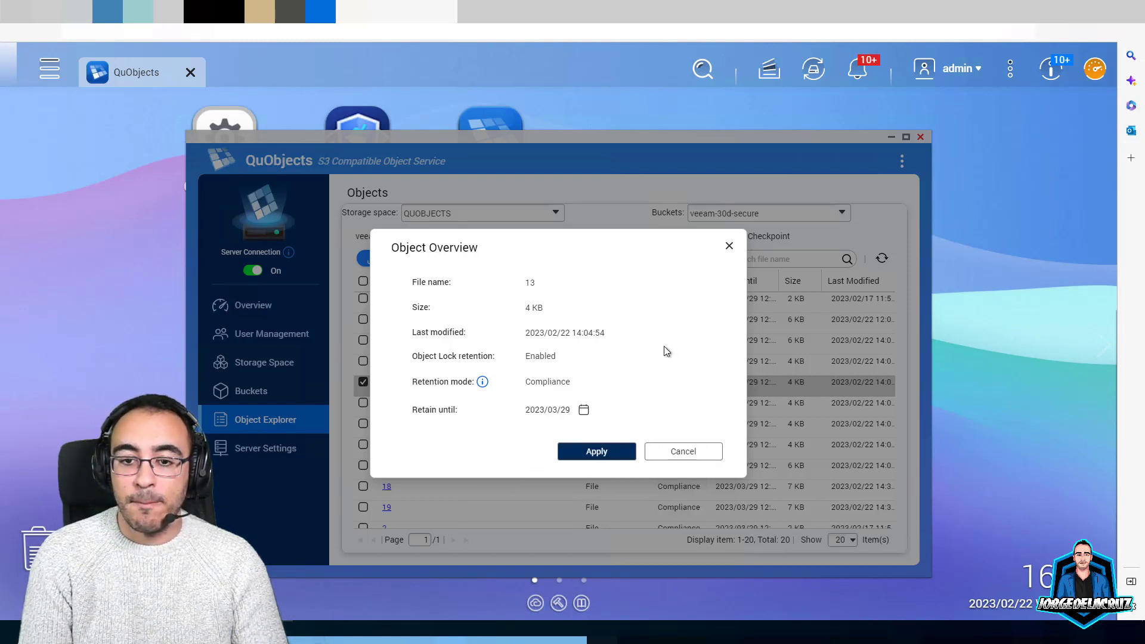
click(672, 458)
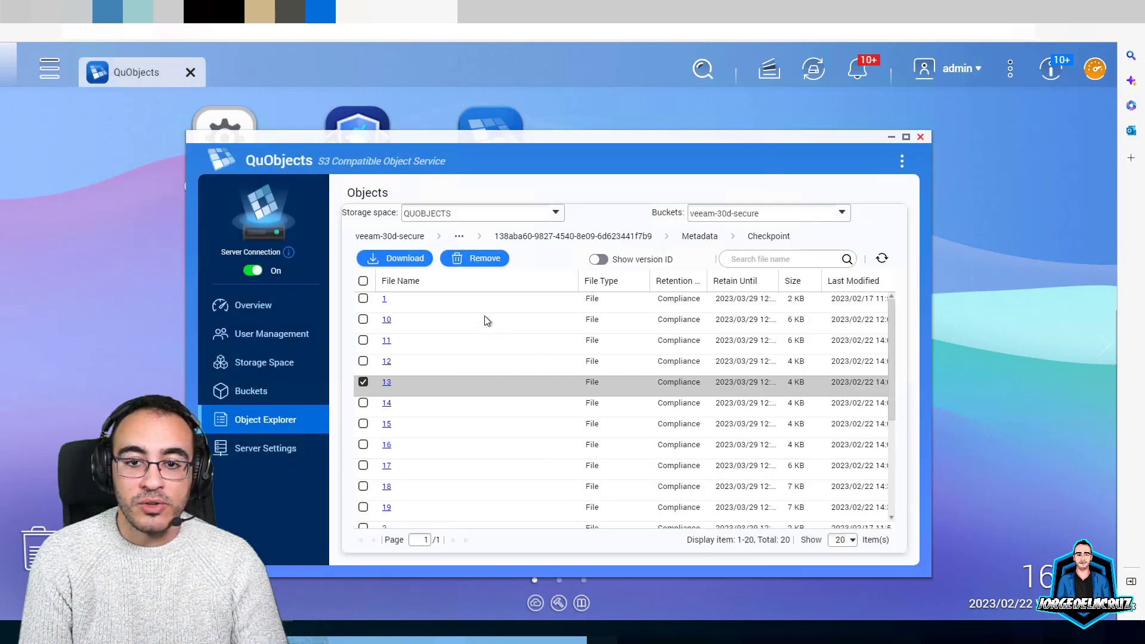
click(560, 237)
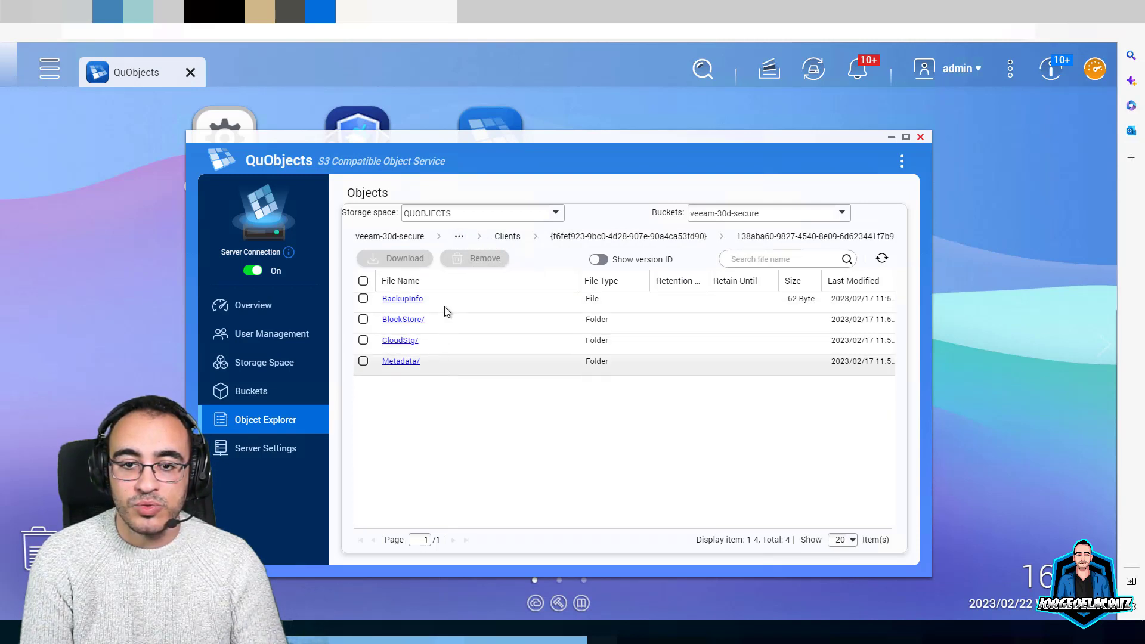
Return to the Clients folder, select the client's folder to check the removal option, and briefly toggle the version ID display
click(507, 237)
click(362, 298)
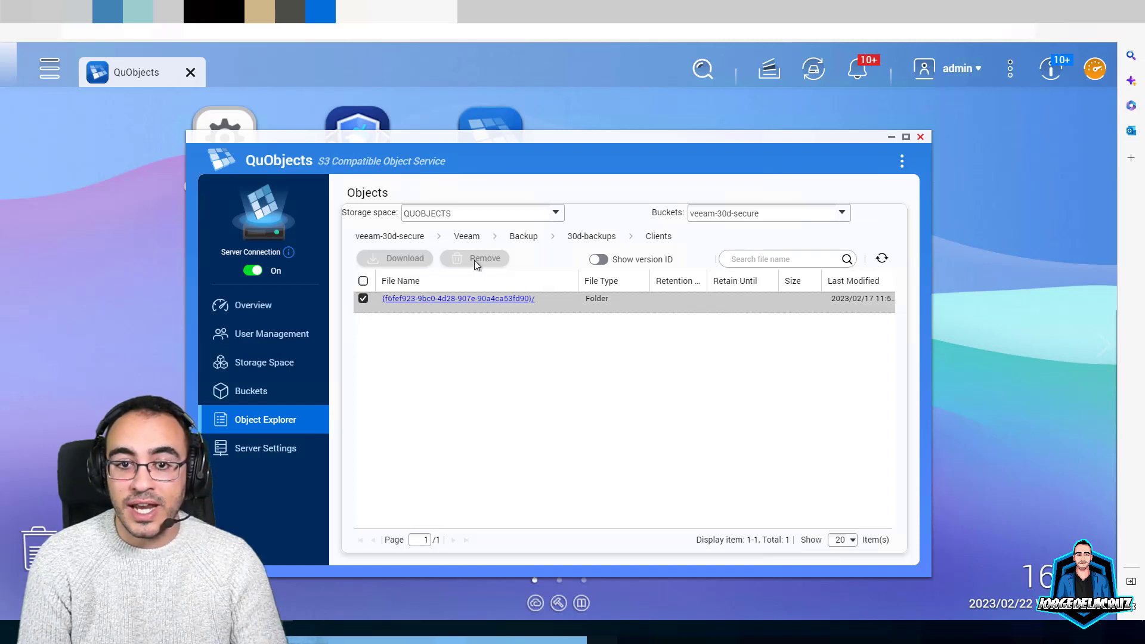
click(595, 260)
click(596, 260)
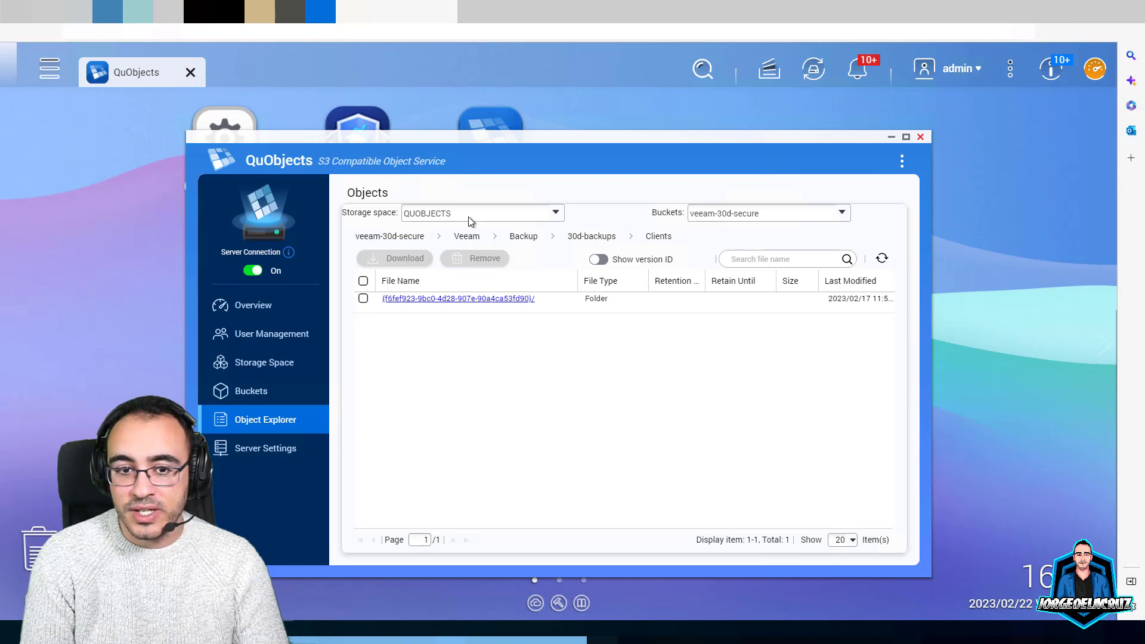
Show the QUOBJECTS buckets, select veeam-30d-secure to check its remove option and actions, and close QuObjects
click(246, 393)
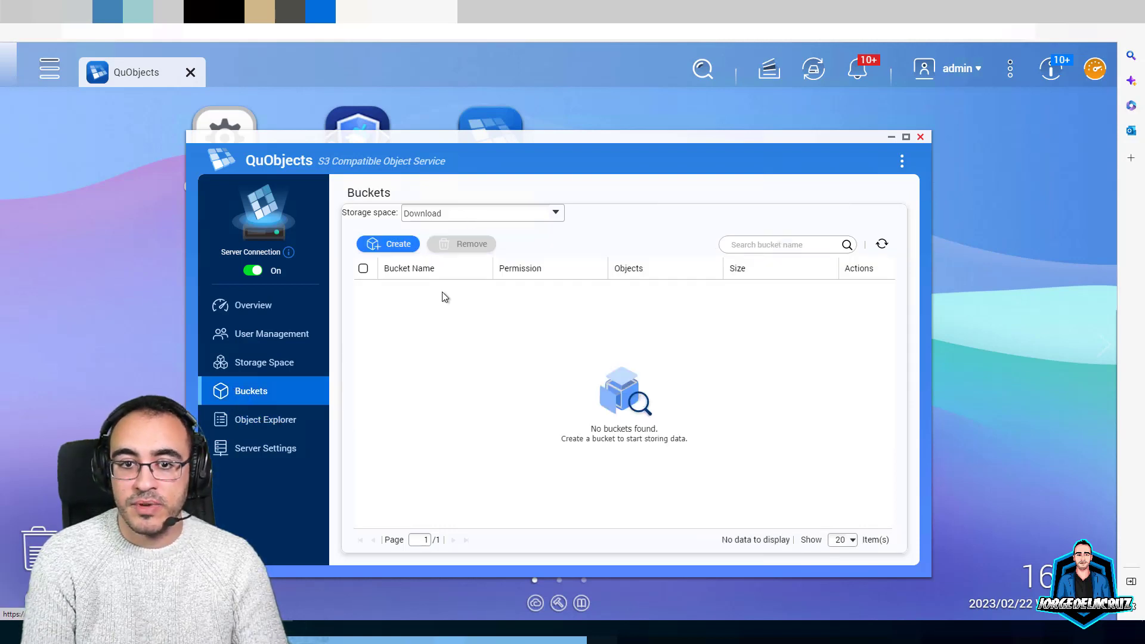
click(448, 215)
click(445, 349)
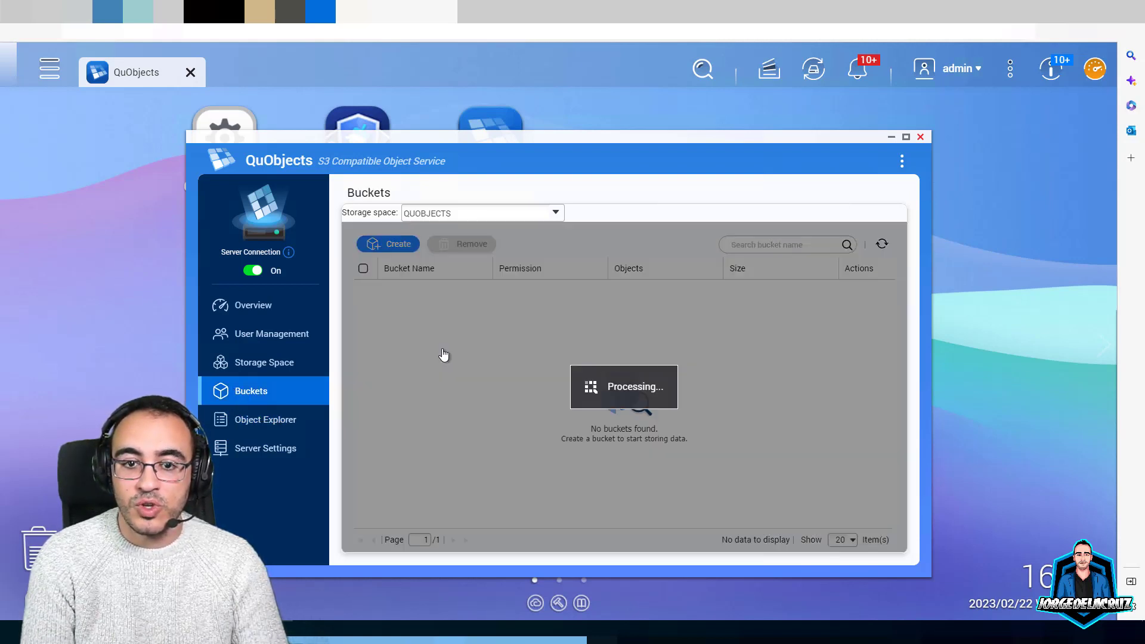
click(363, 291)
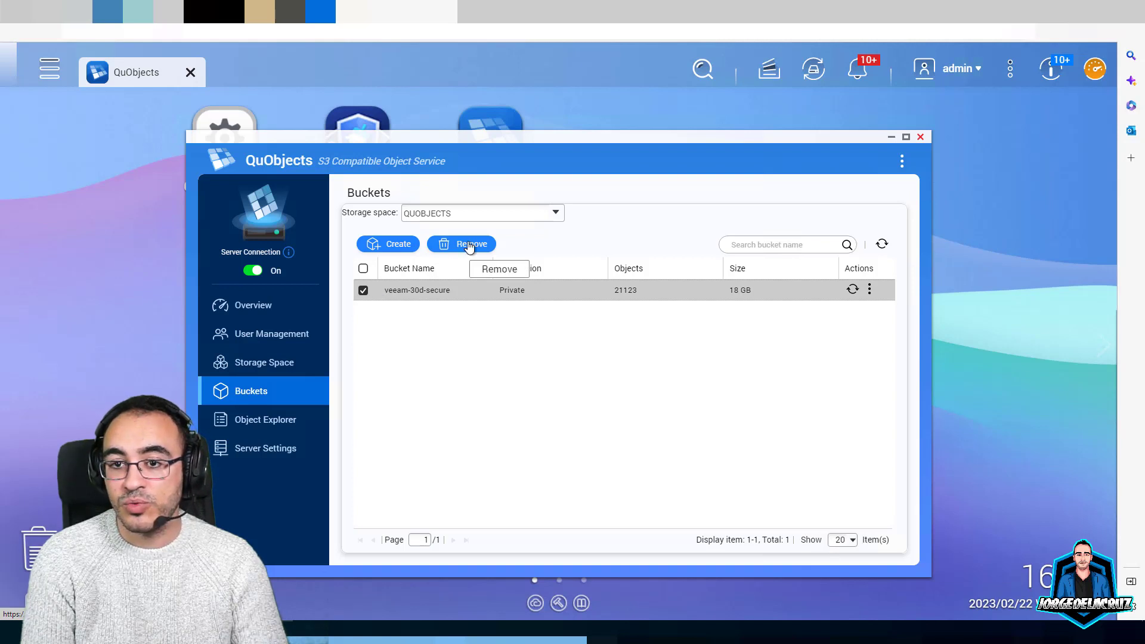
click(869, 290)
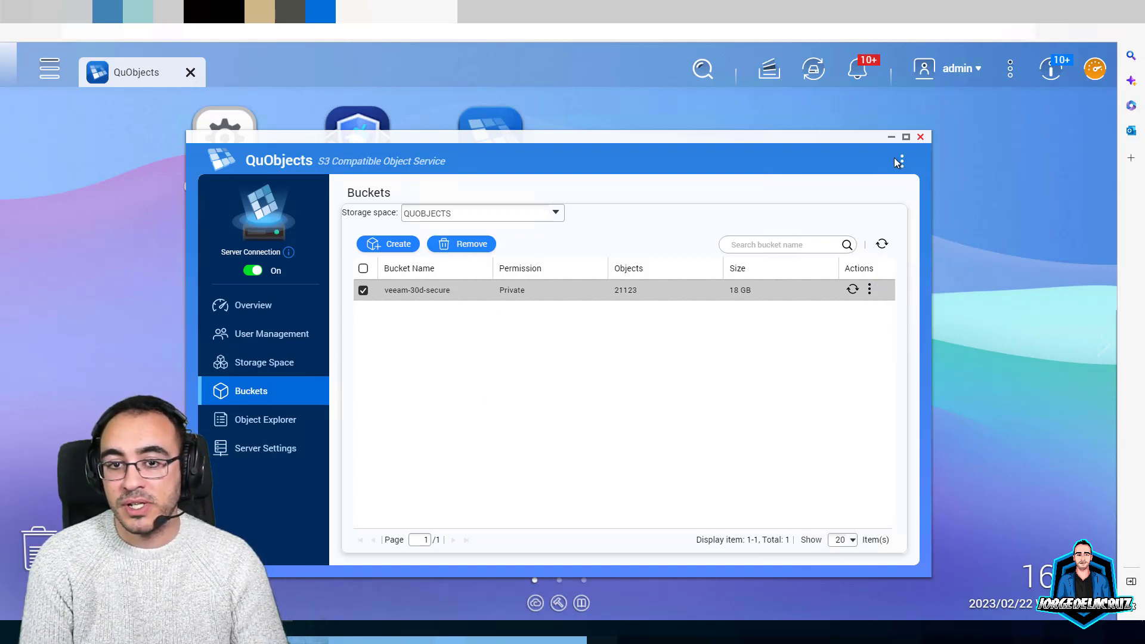
click(920, 137)
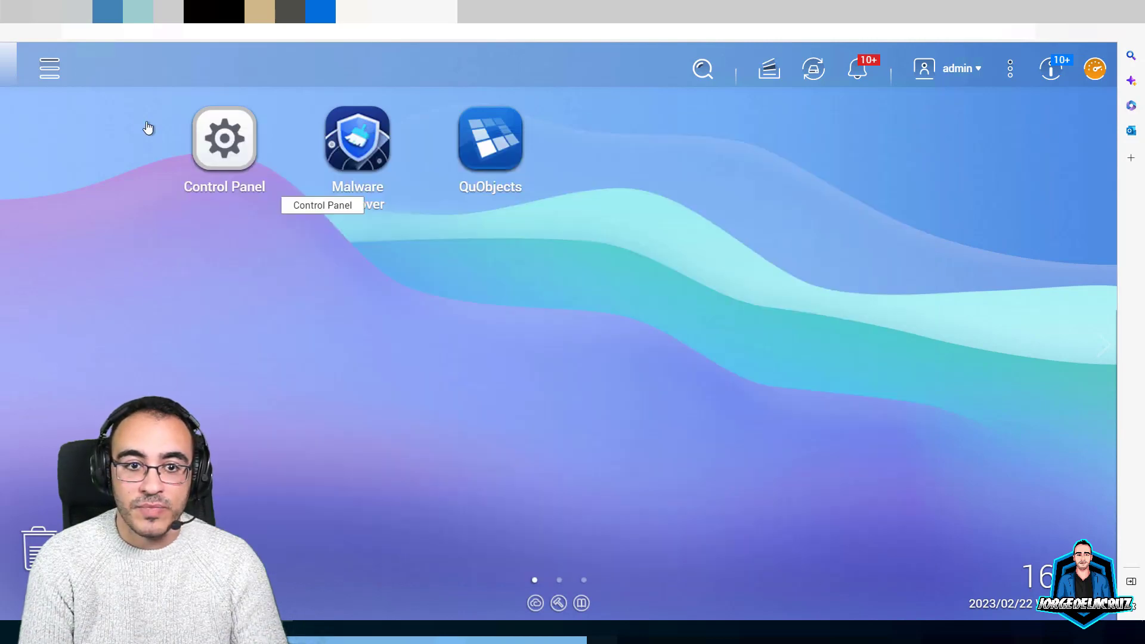
Open File Station and show the QUOBJECTS shared folder on DataVol2
click(50, 68)
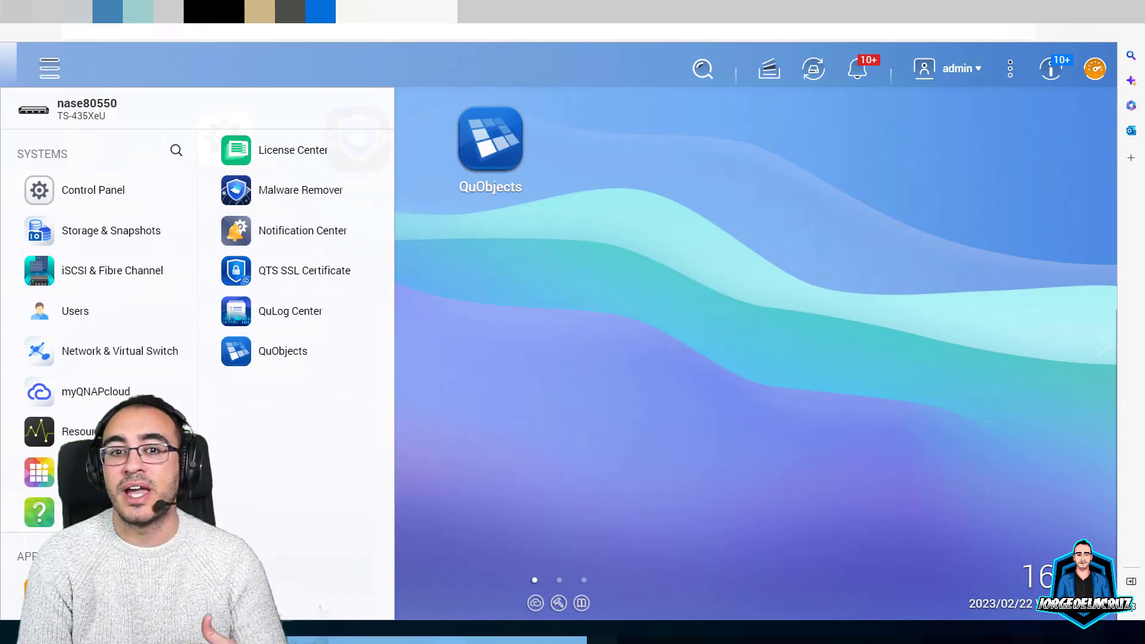
click(39, 591)
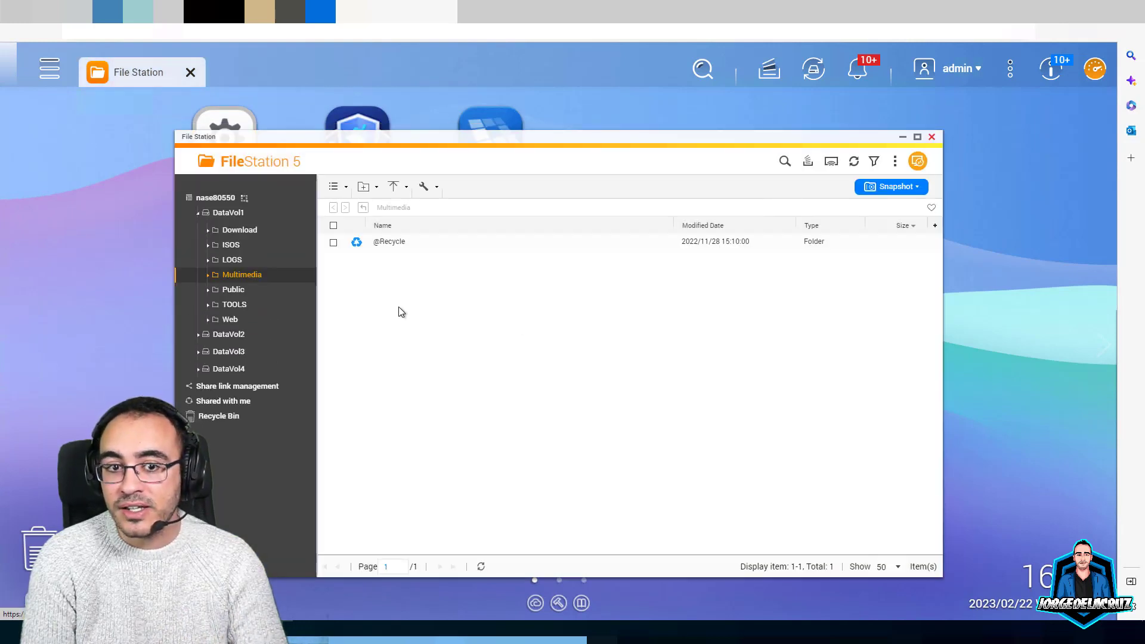
click(230, 335)
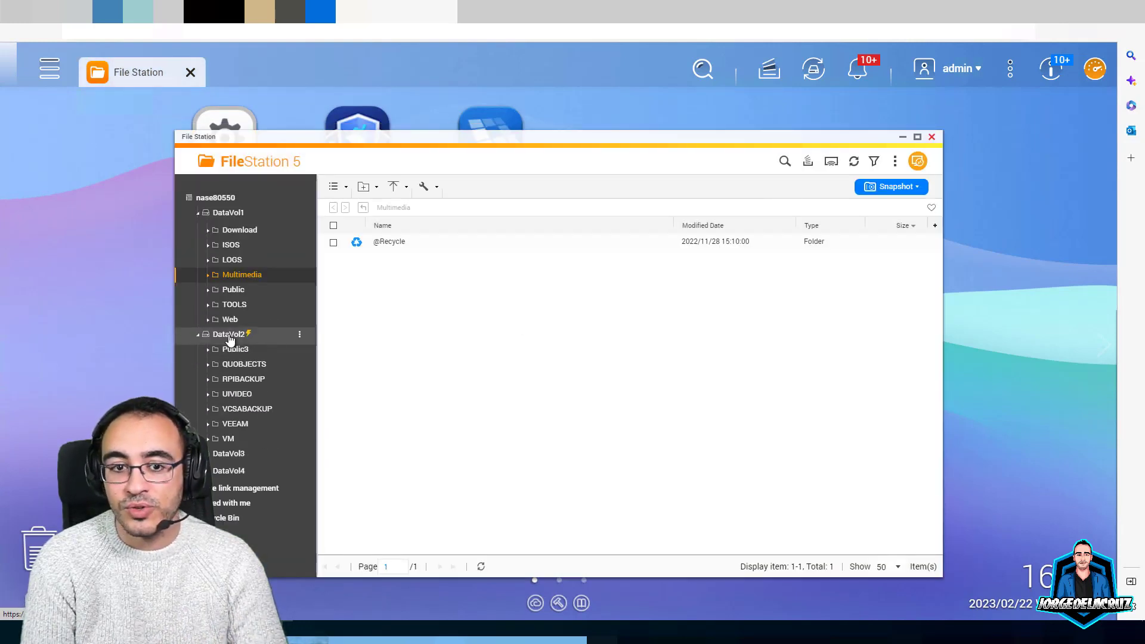
click(243, 366)
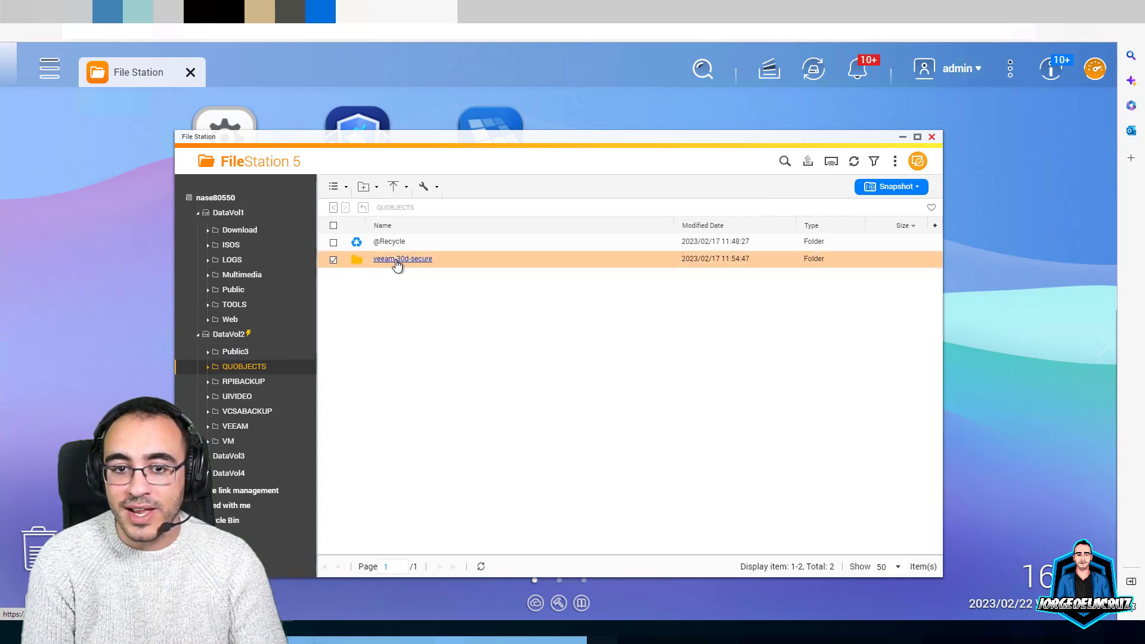
Browse the veeam-30d-secure folder through Veeam, Backup and 30d-backups into the Clients folder
click(431, 262)
click(389, 246)
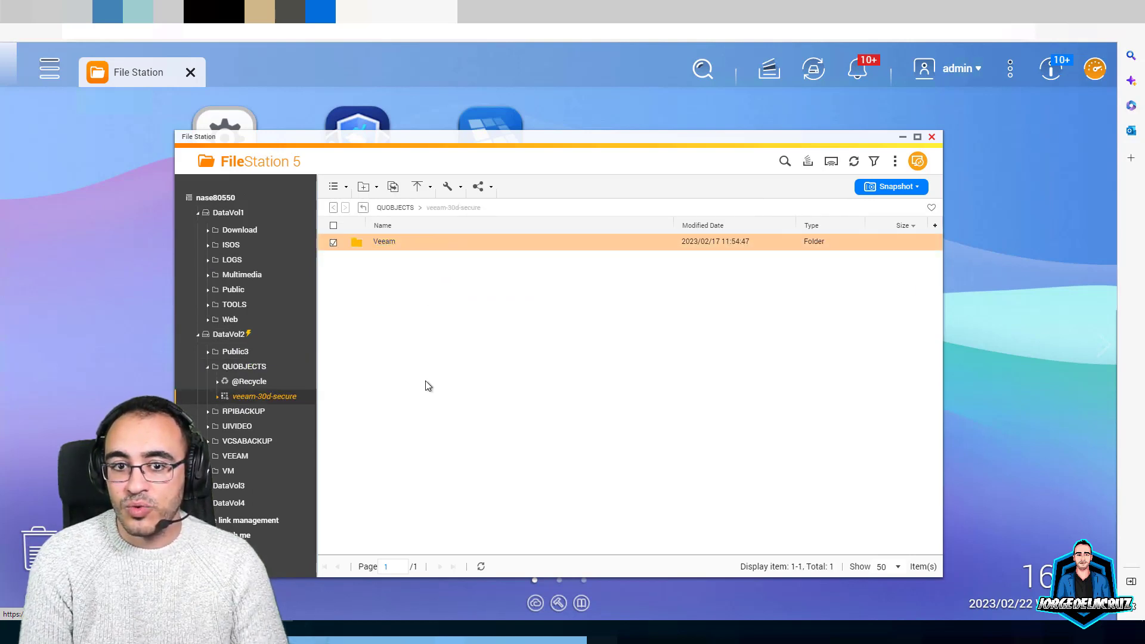
double_click(387, 242)
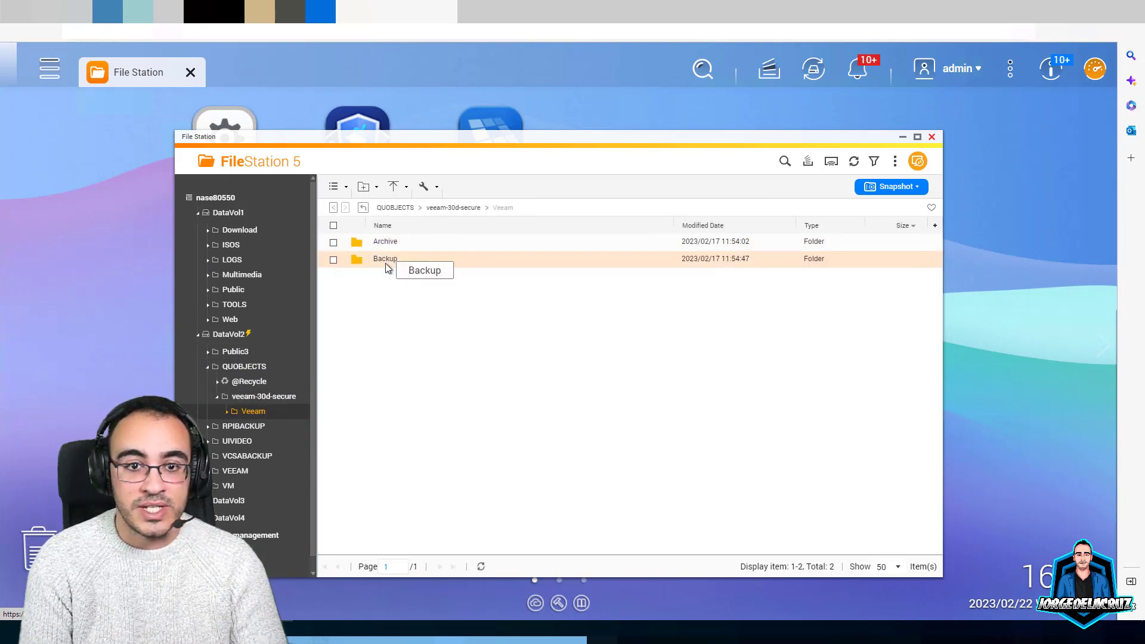
double_click(401, 265)
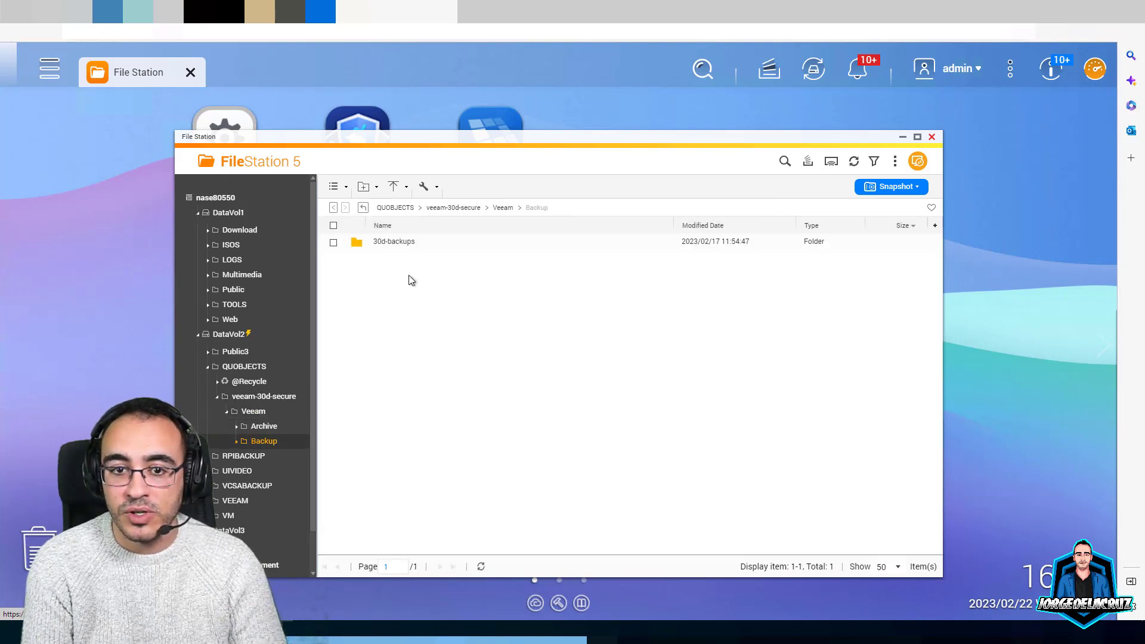
double_click(386, 245)
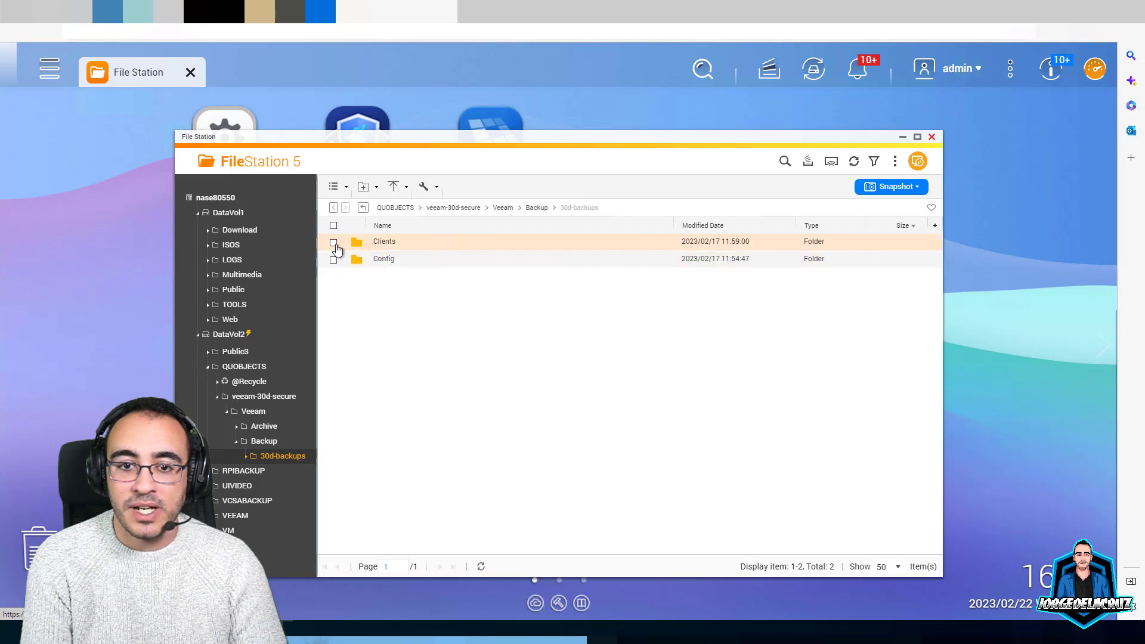
click(384, 246)
Delete the client's backup folder inside Clients permanently, without using the Network Recycle Bin
click(333, 243)
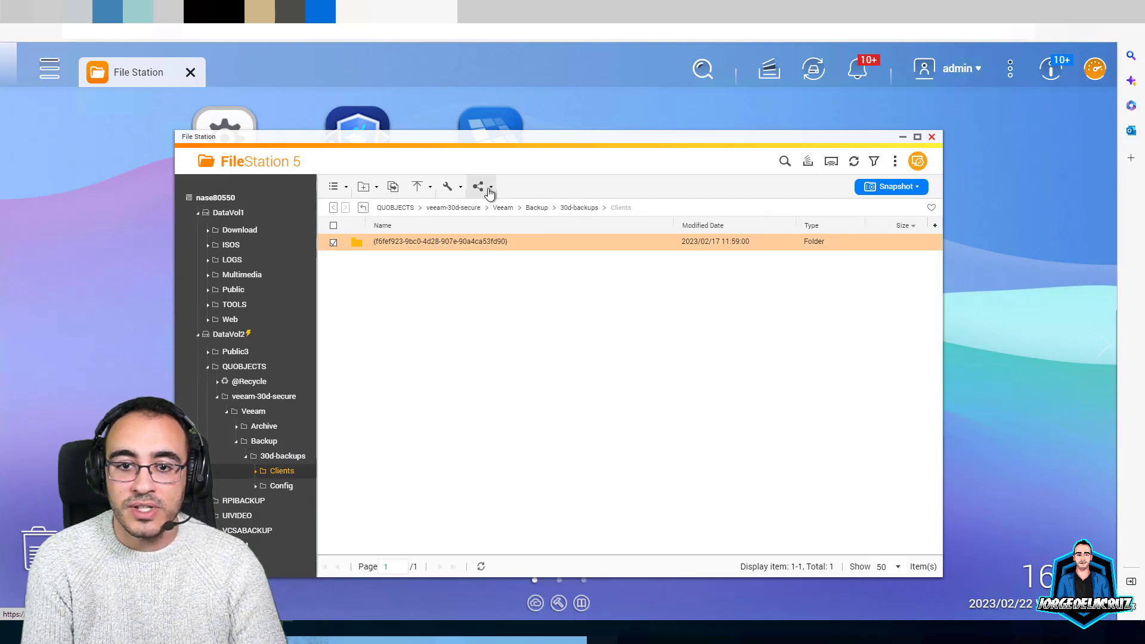
click(447, 187)
click(465, 279)
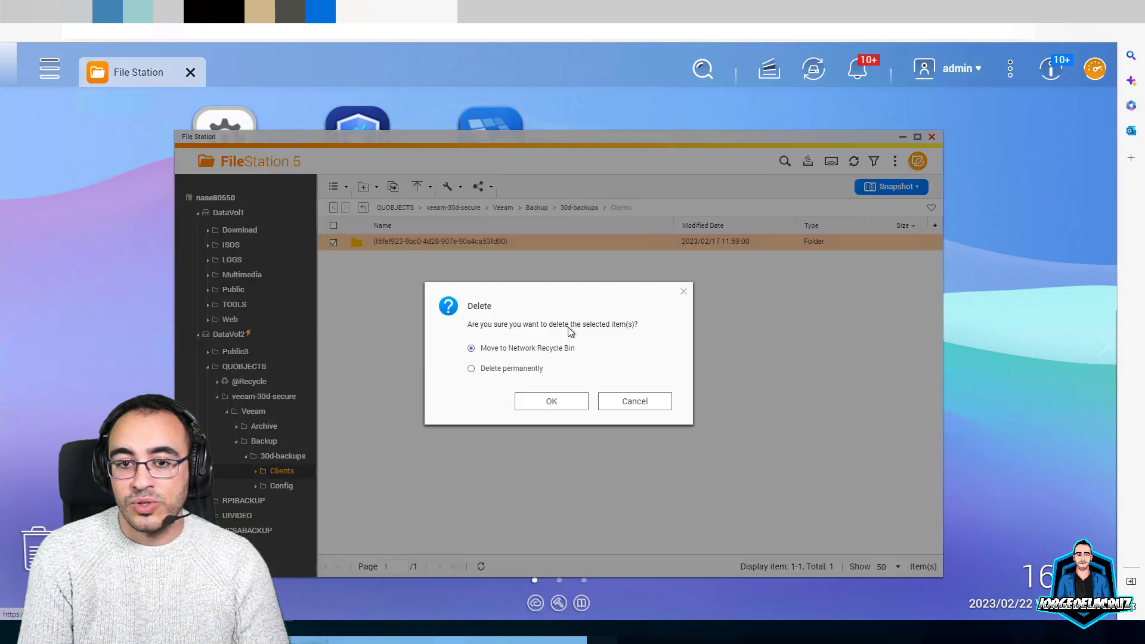
click(504, 371)
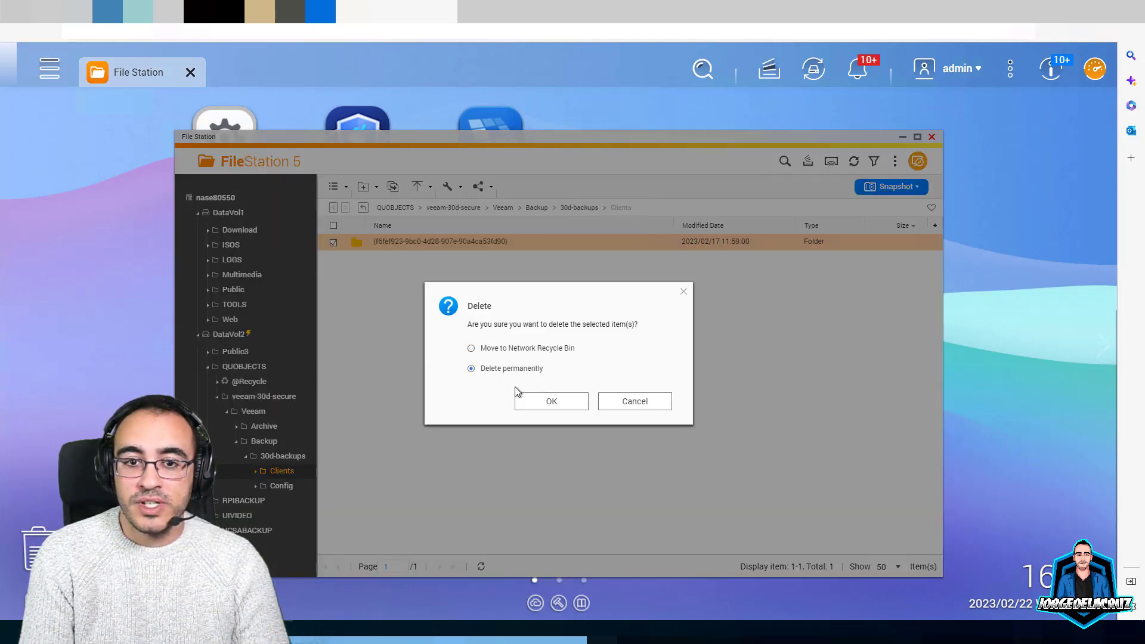
click(540, 404)
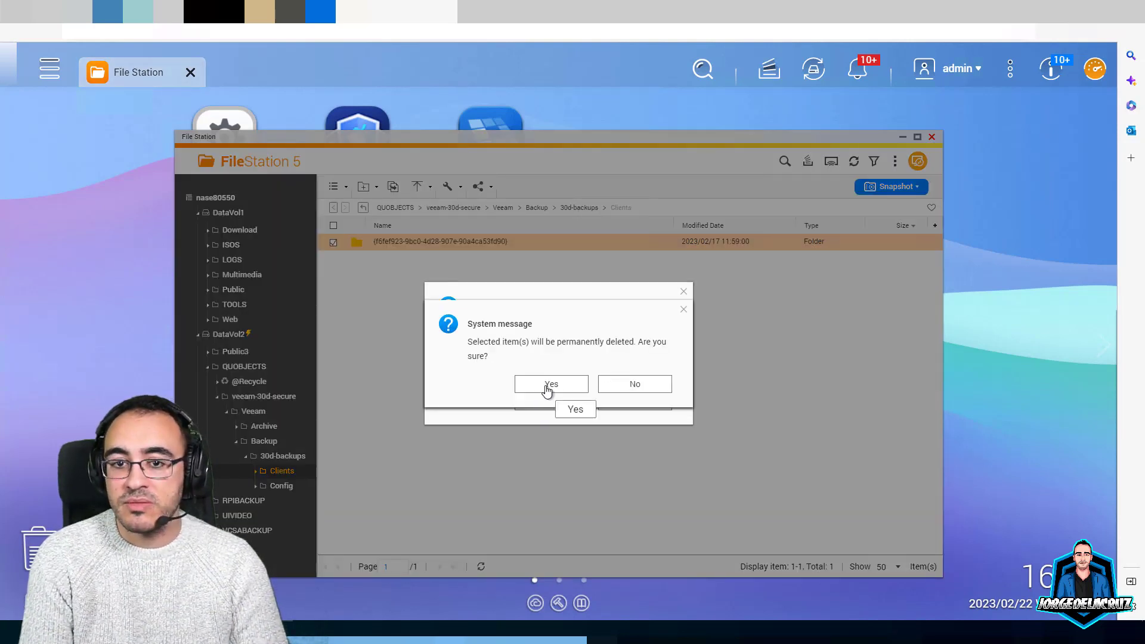
click(545, 386)
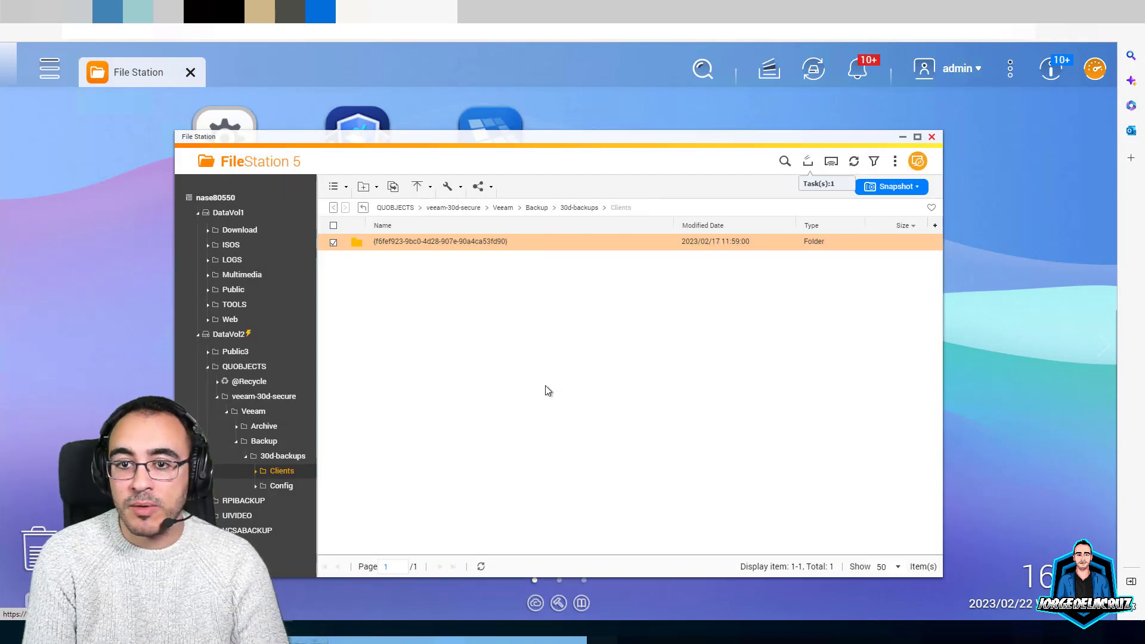
Review the deletion in the background task list, close the list and refresh the file view
click(808, 165)
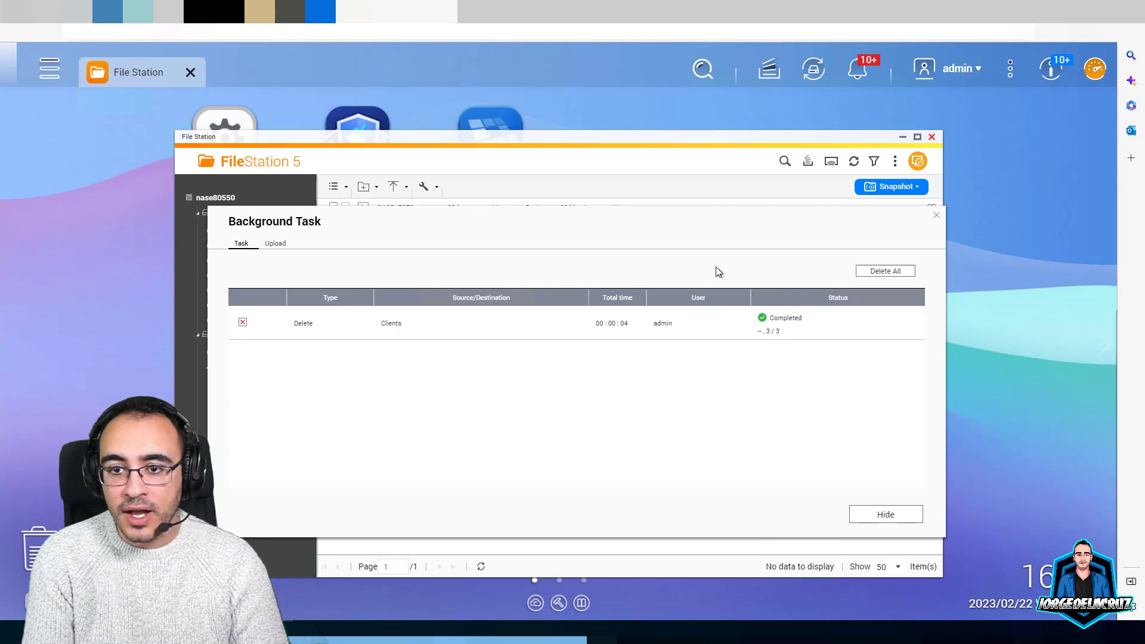
click(936, 216)
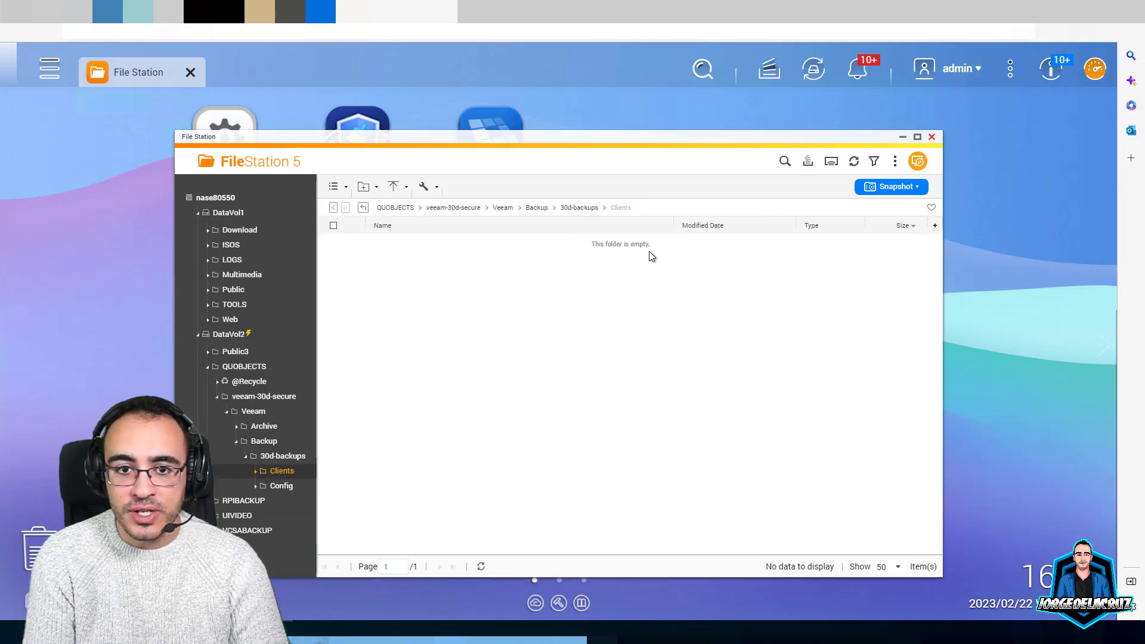
click(854, 161)
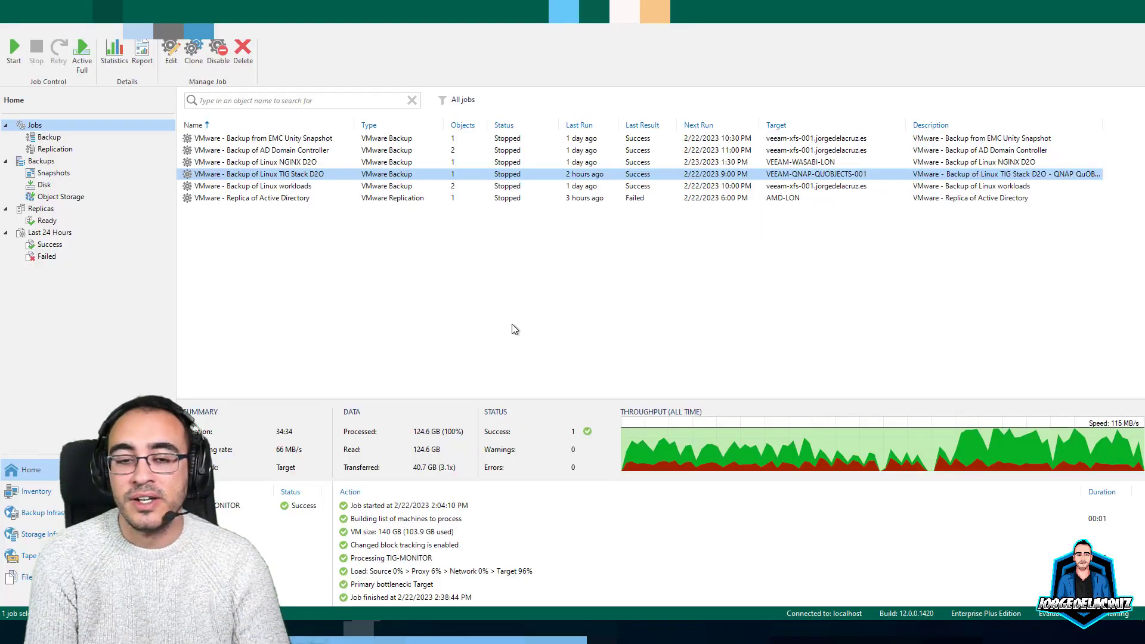
Switch to Veeam Backup & Replication and start a guest file restore of TIG-MONITOR from the object storage backup of Linux TIG Stack D2O
click(53, 198)
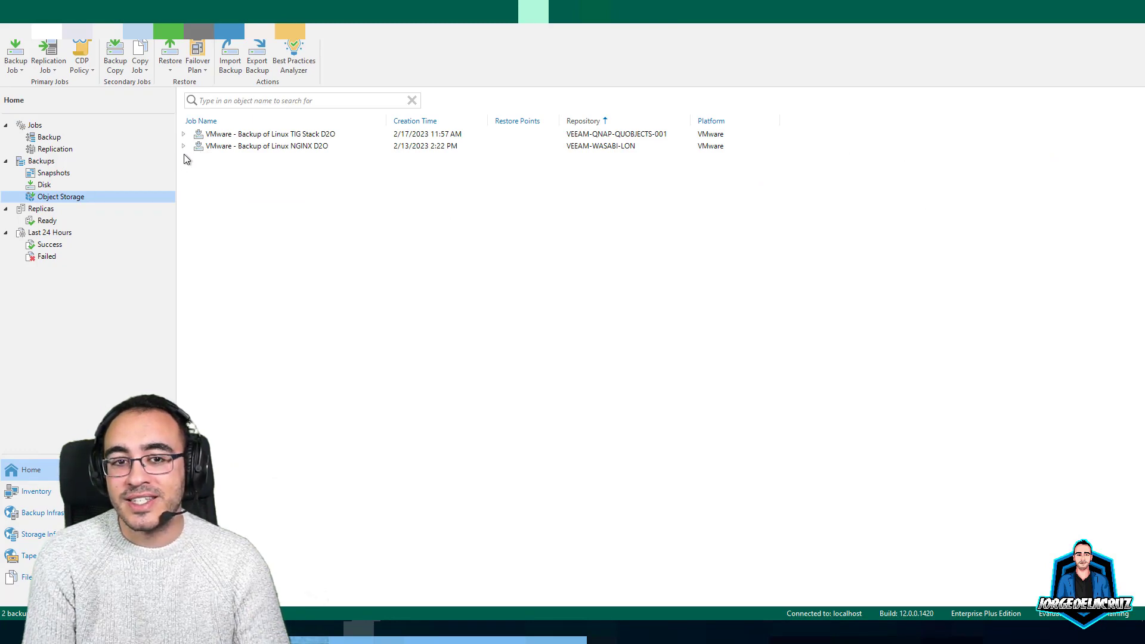
click(187, 134)
right_click(243, 147)
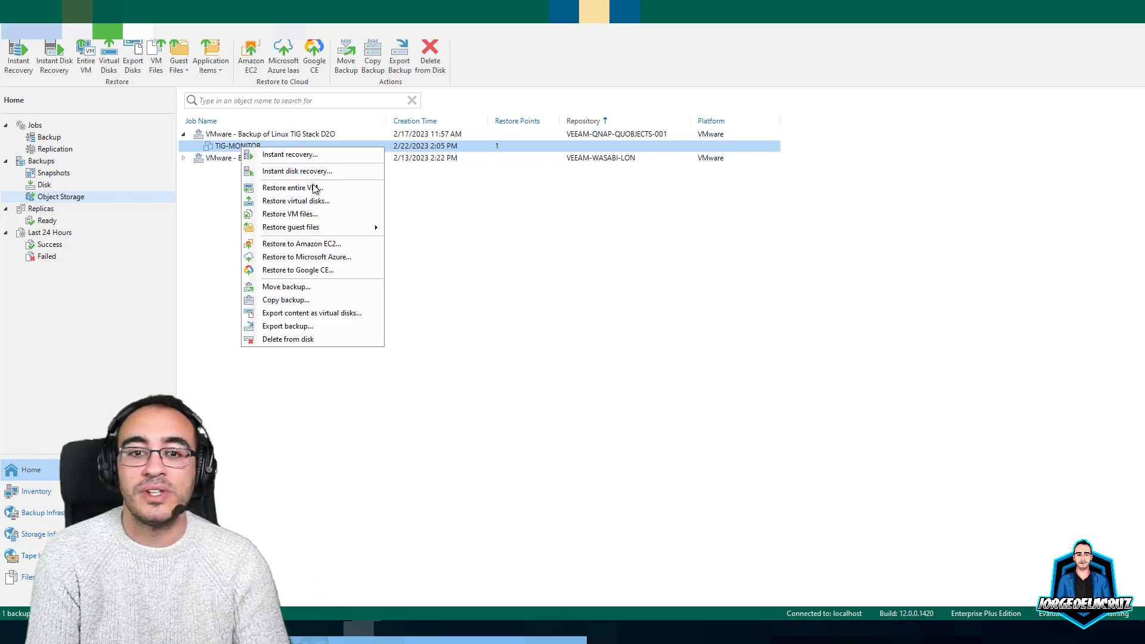
mouse_move(369, 227)
click(424, 241)
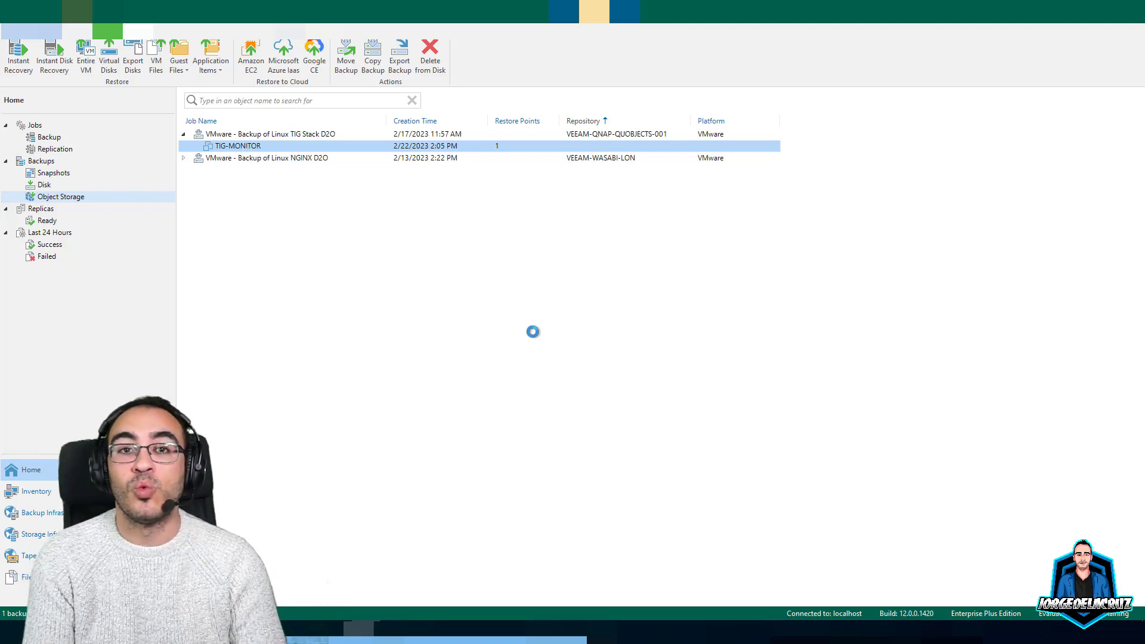
Complete the Guest File Restore wizard with the veeamprx-002 helper host and no restore reason, and start browsing the backup
click(536, 229)
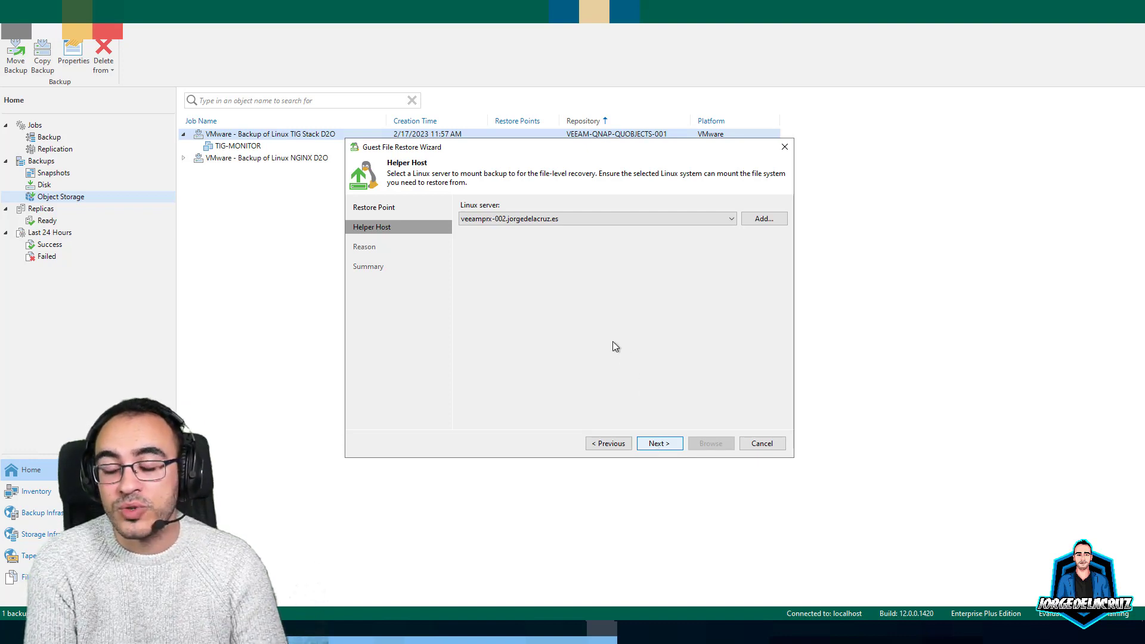
key(Return)
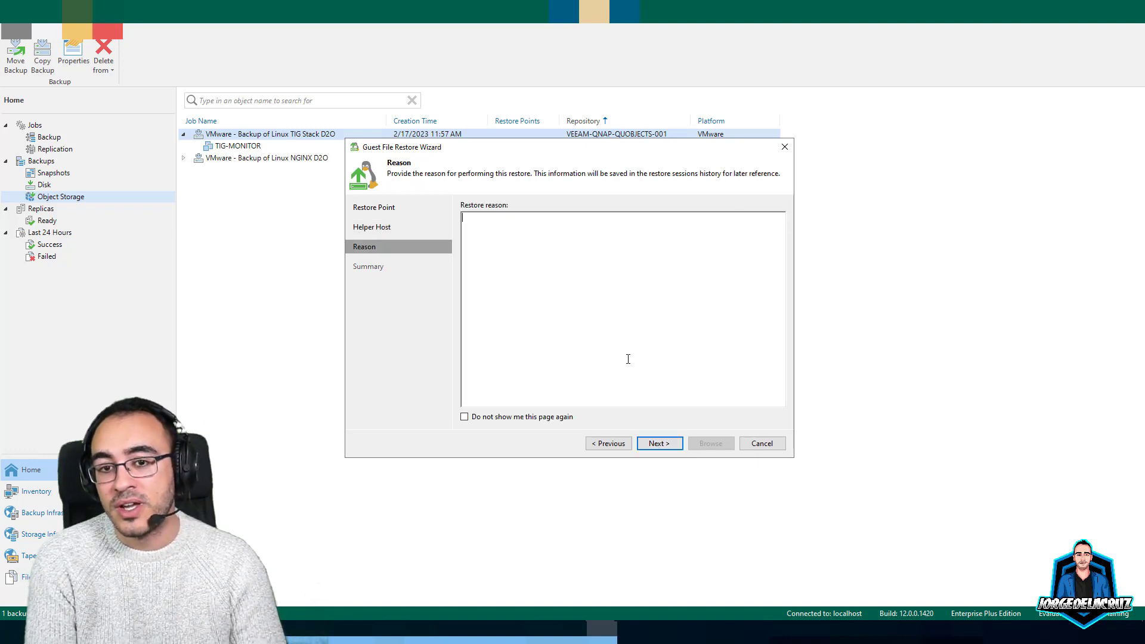
click(660, 446)
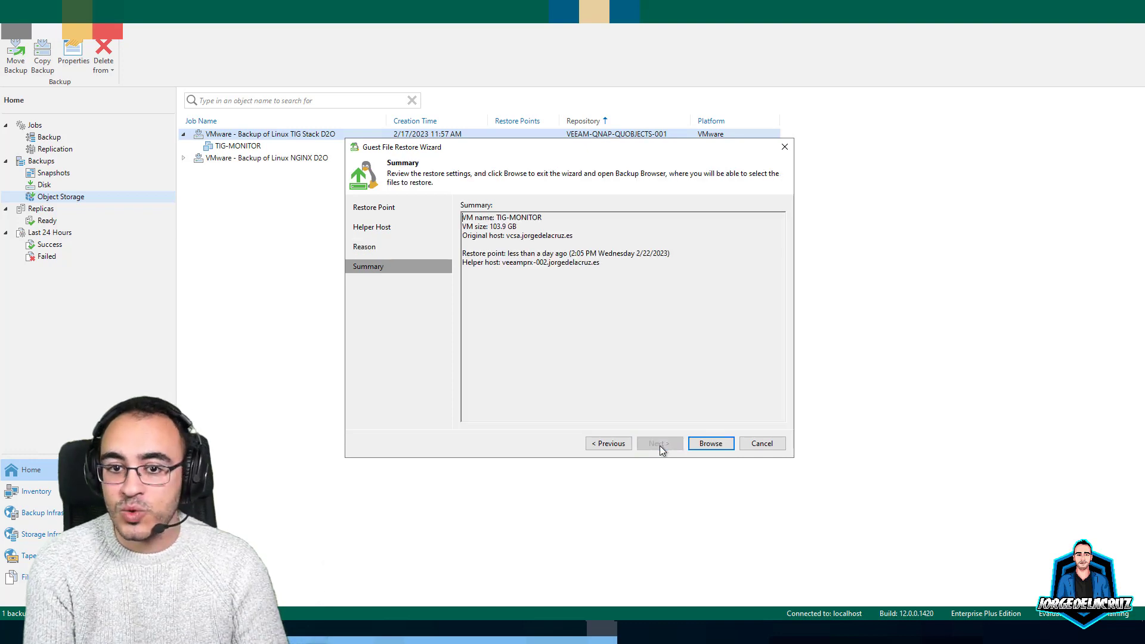
click(704, 441)
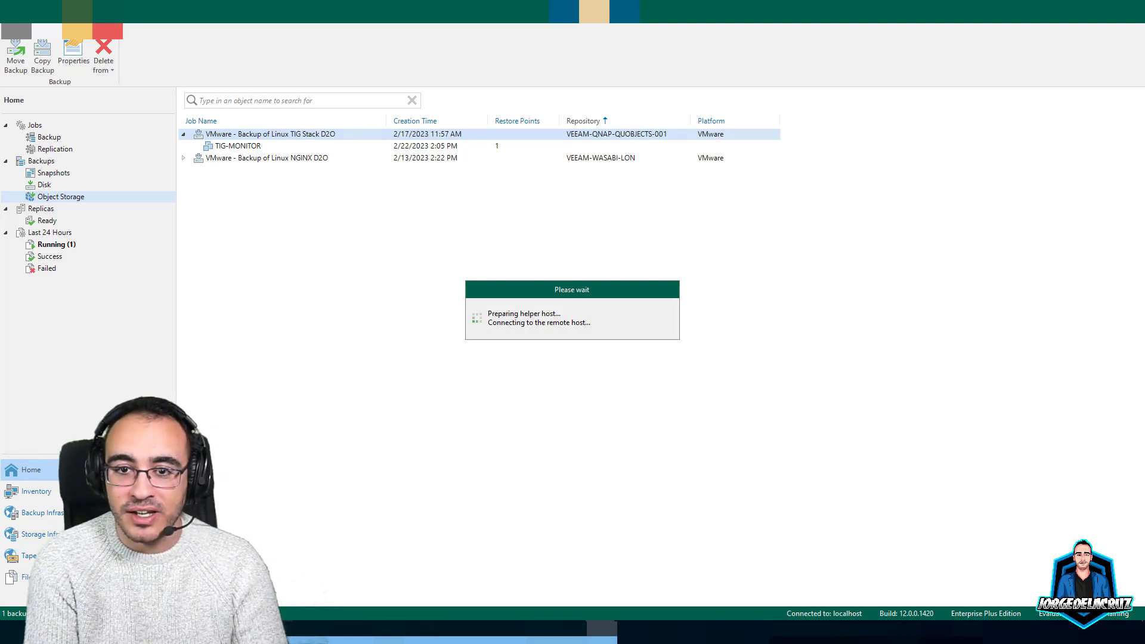
Switch back to the NAS, refresh the folders in File Station and close it
click(388, 631)
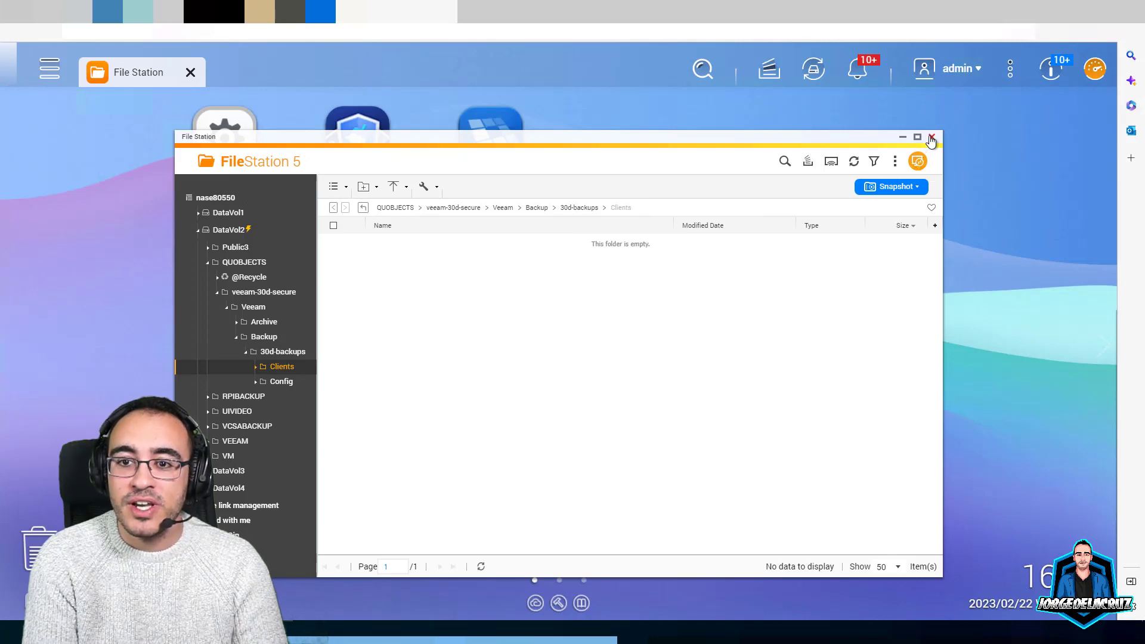
click(854, 165)
click(894, 161)
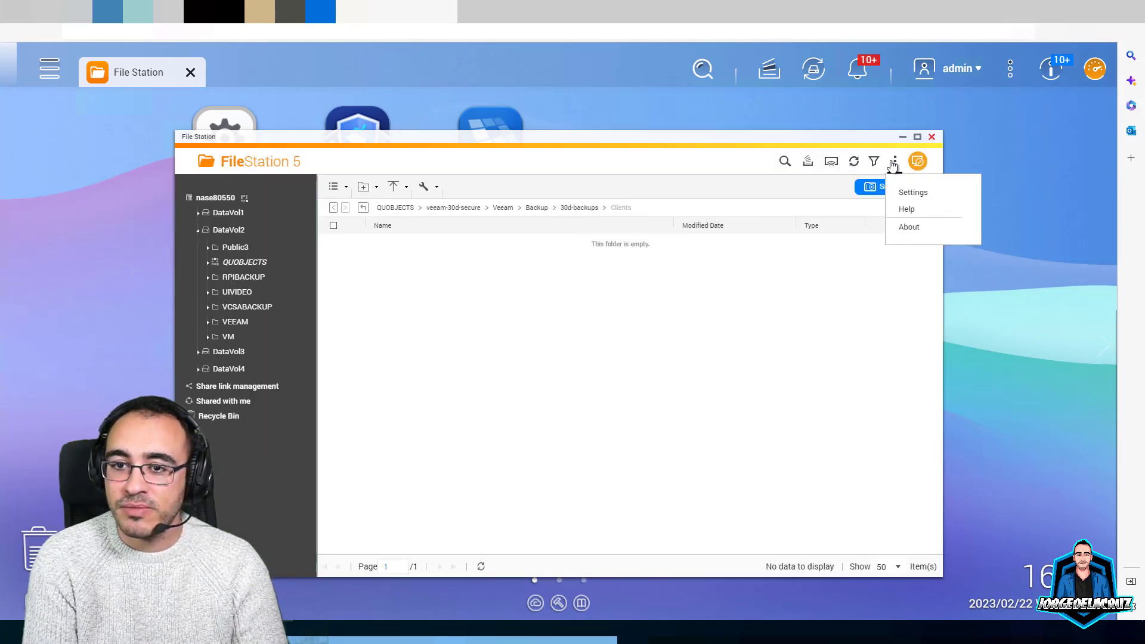
click(931, 138)
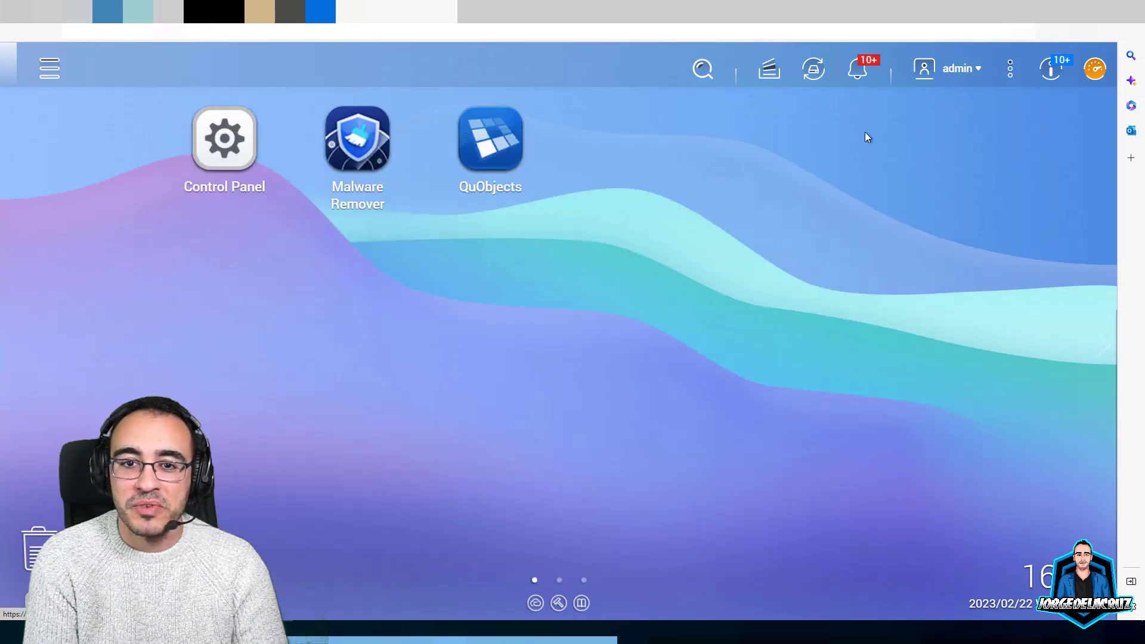
Open Object Explorer in QuObjects, choose the QUOBJECTS storage space and browse the veeam-30d-secure bucket down to the Veeam Archive folder
click(490, 138)
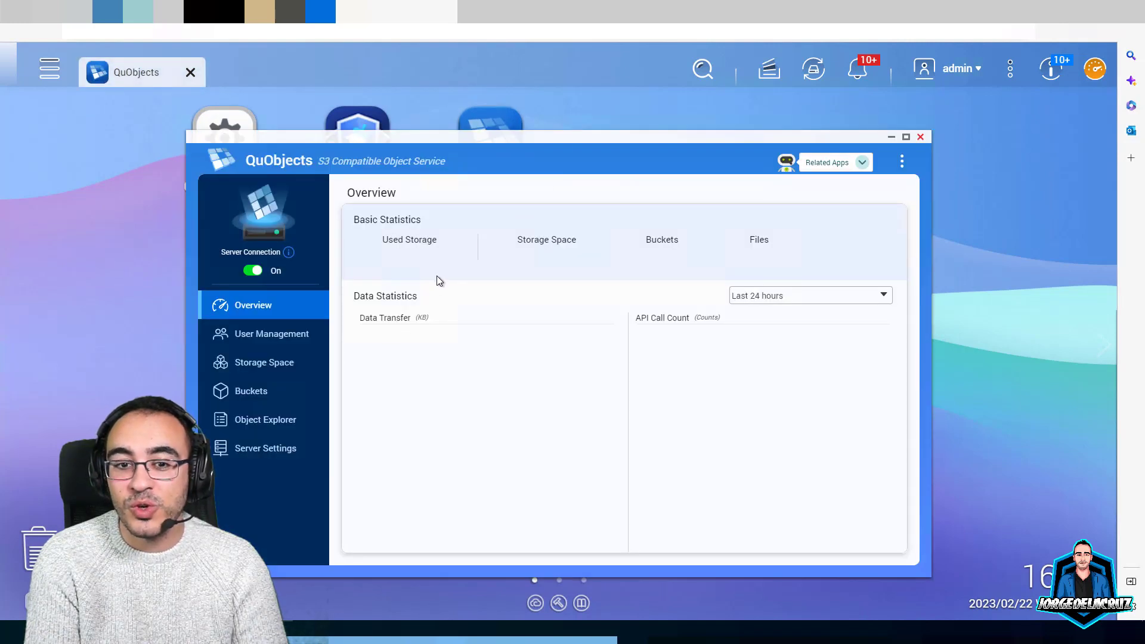
click(266, 420)
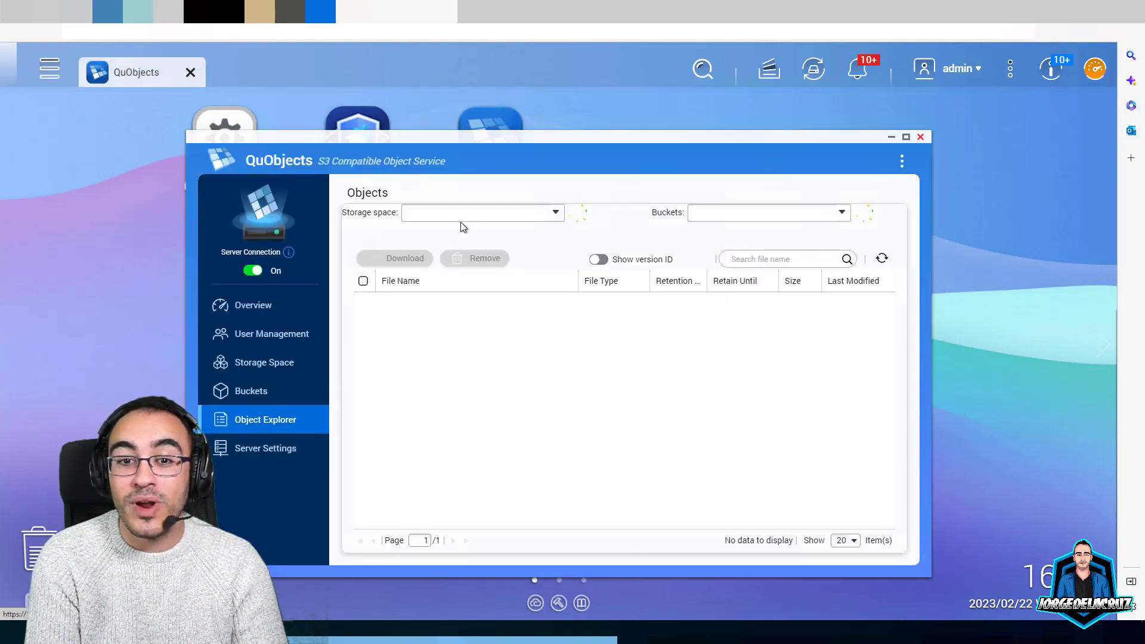
click(555, 215)
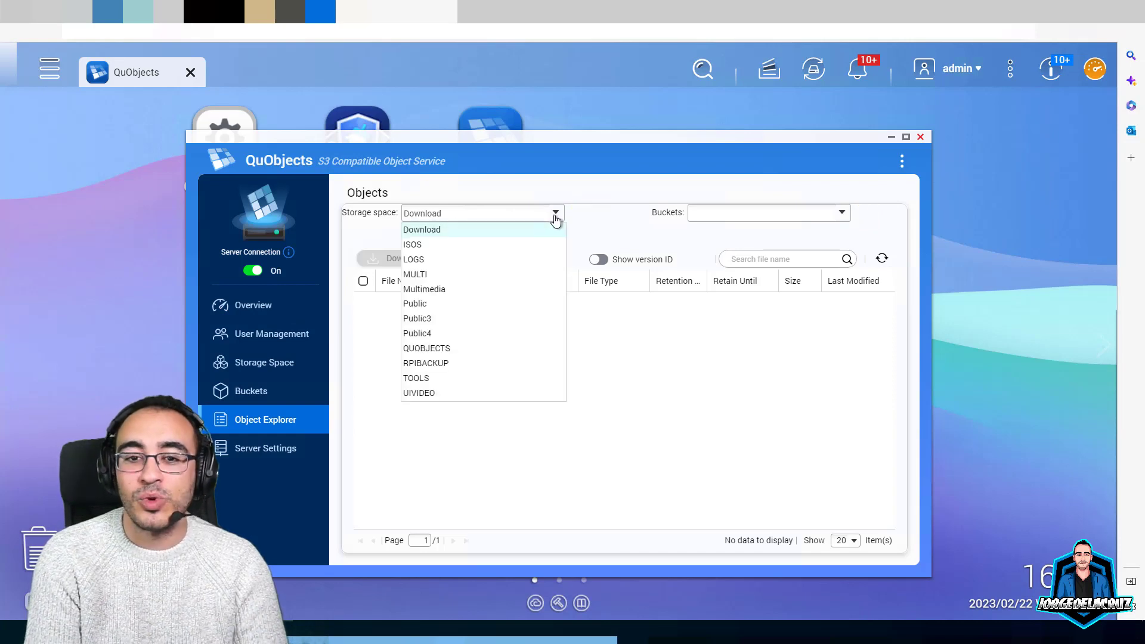
click(434, 348)
click(396, 300)
click(398, 304)
click(397, 299)
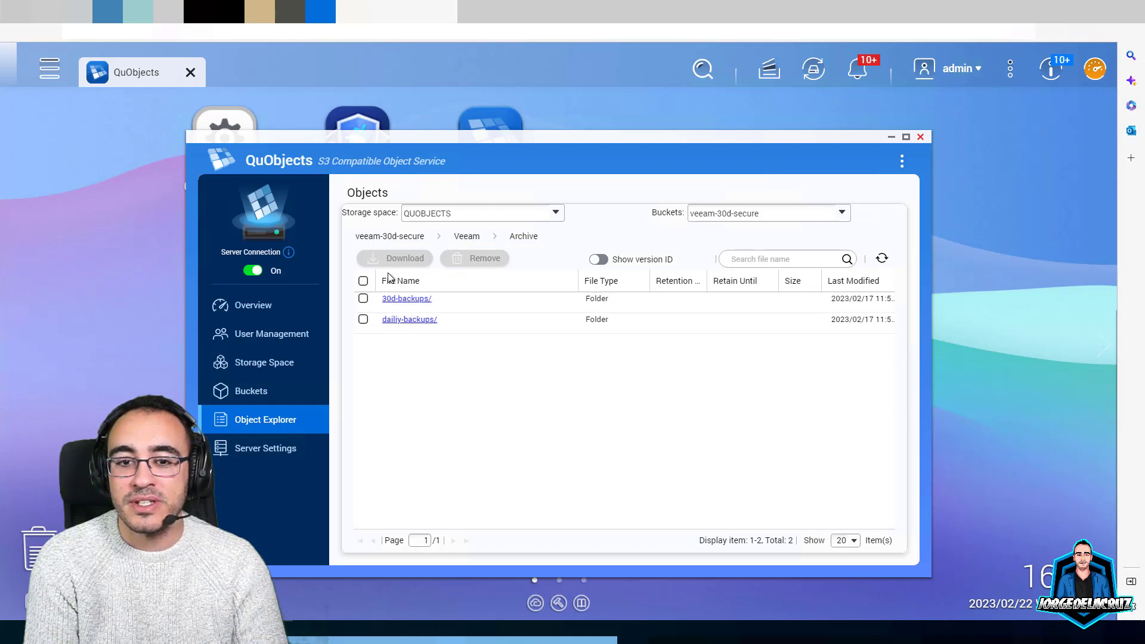
Go back to the Veeam folder, browse to Backup, 30d-backups, Clients and turn on the display of version IDs
click(467, 237)
click(396, 320)
click(410, 298)
click(398, 299)
click(598, 259)
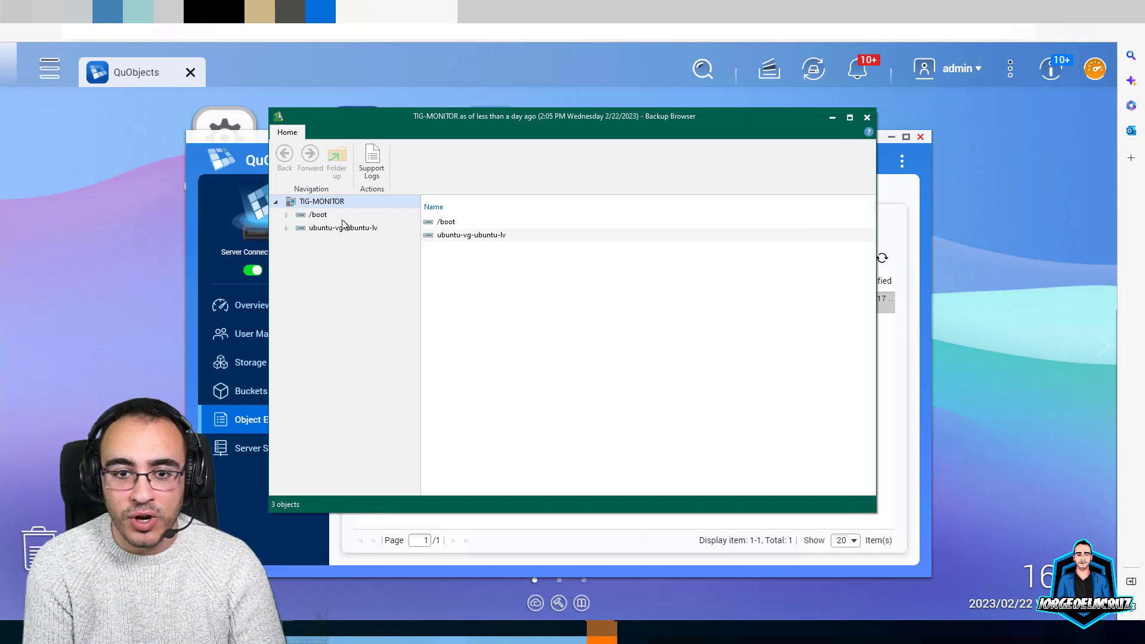
Browse the /boot and ubuntu-vg-ubuntu-lv volumes of the TIG-MONITOR backup in the Veeam Backup Browser and close it
click(316, 216)
click(319, 230)
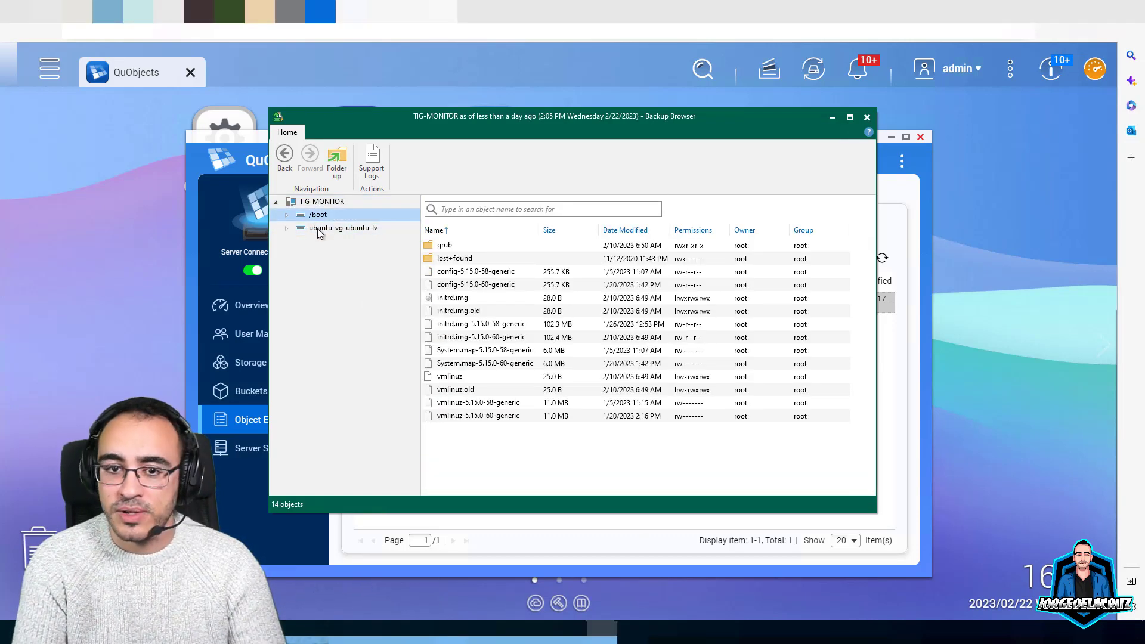
click(316, 230)
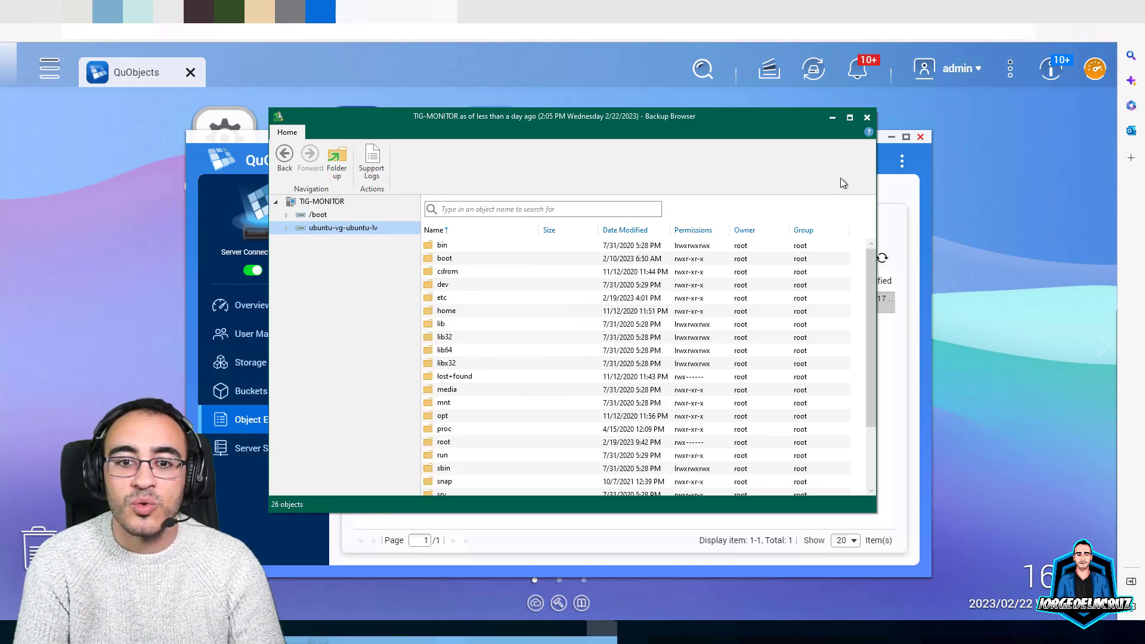
click(865, 118)
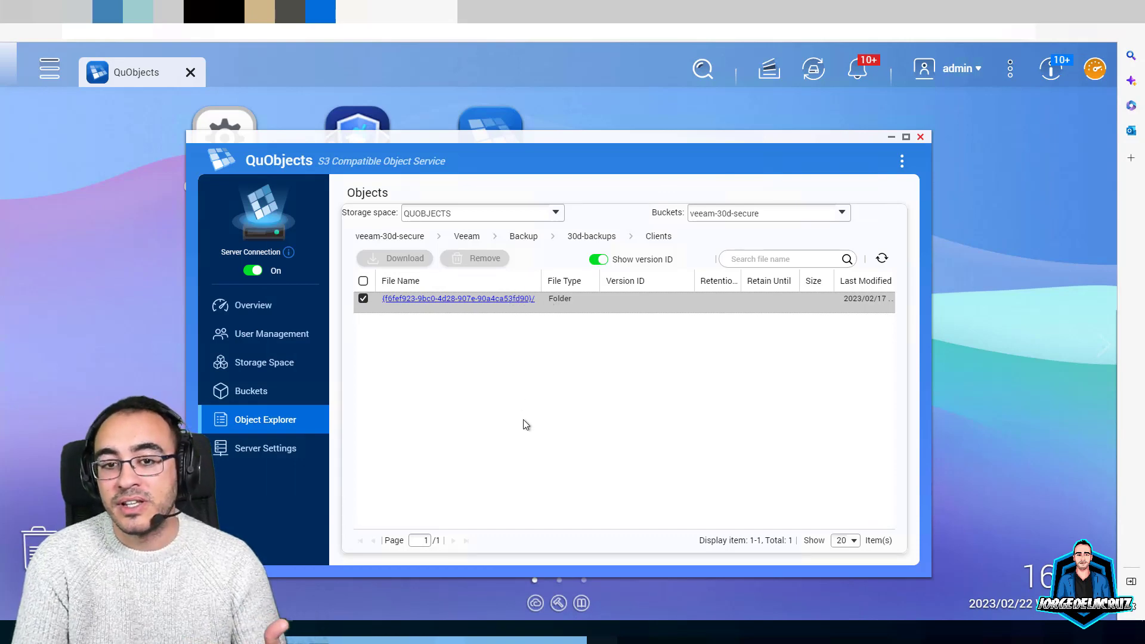
click(425, 300)
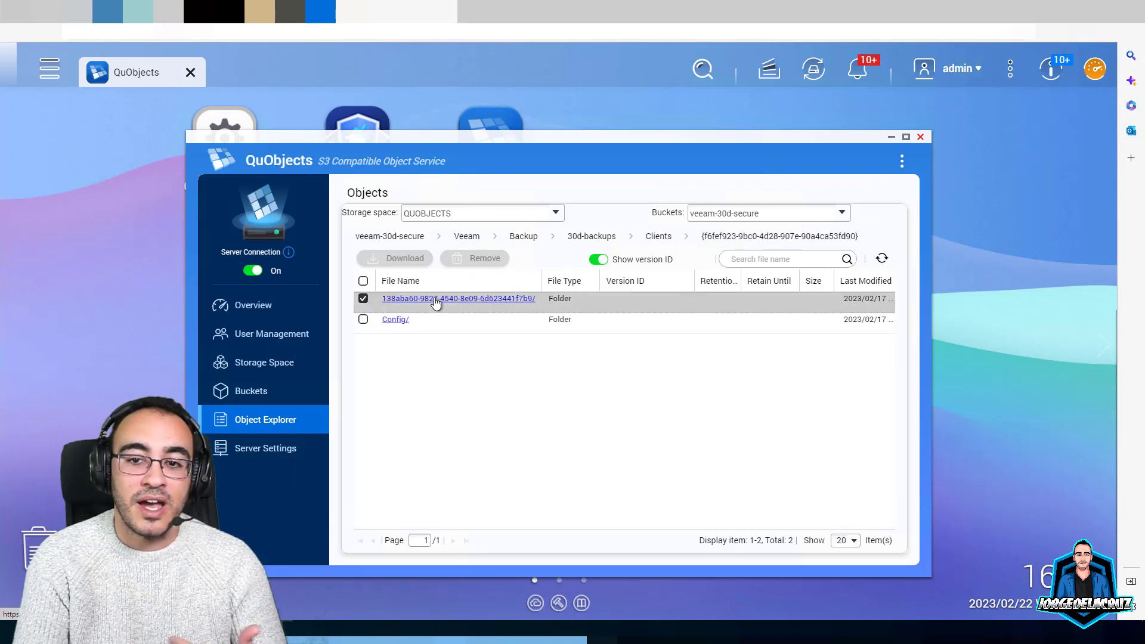
click(435, 299)
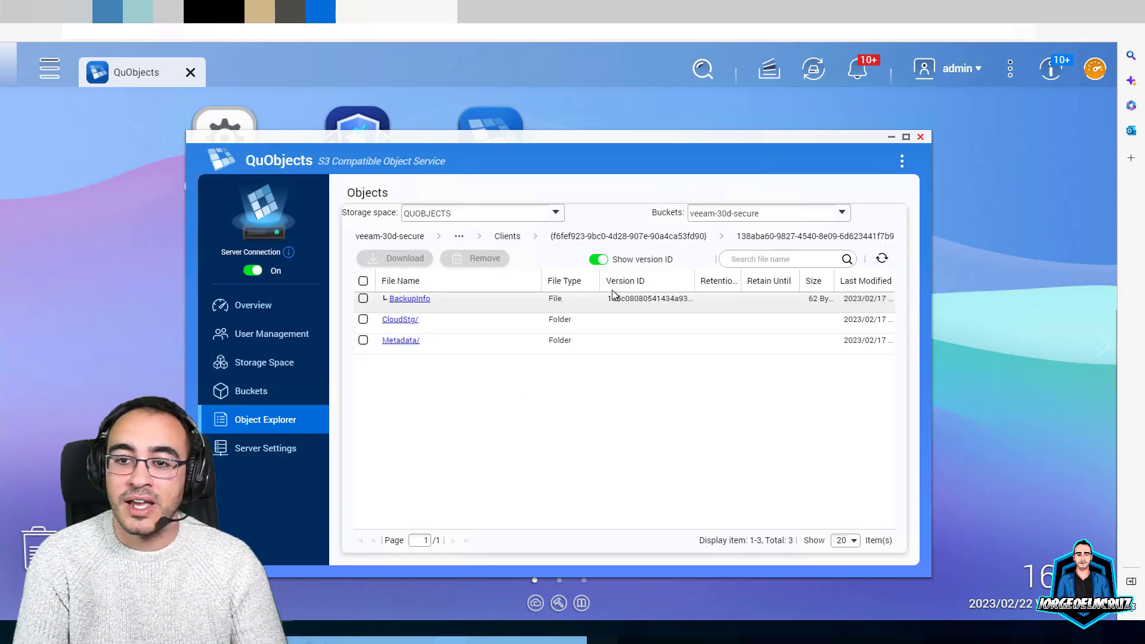
click(921, 138)
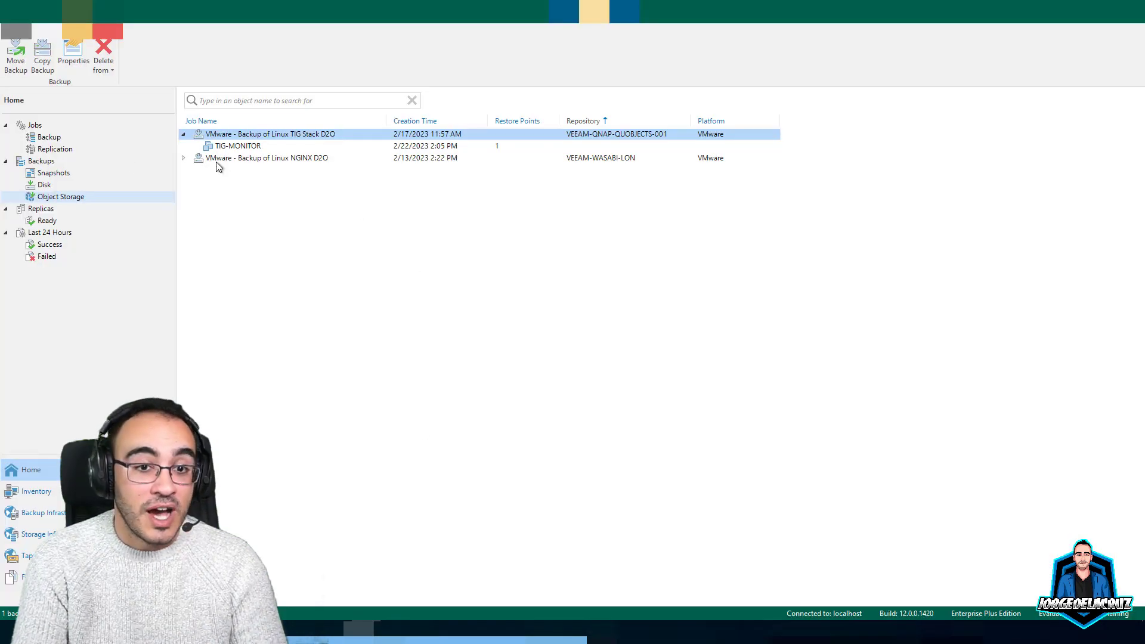
Run the VMware - Backup of Linux TIG Stack D2O job from the backup jobs in Veeam Backup & Replication
click(51, 140)
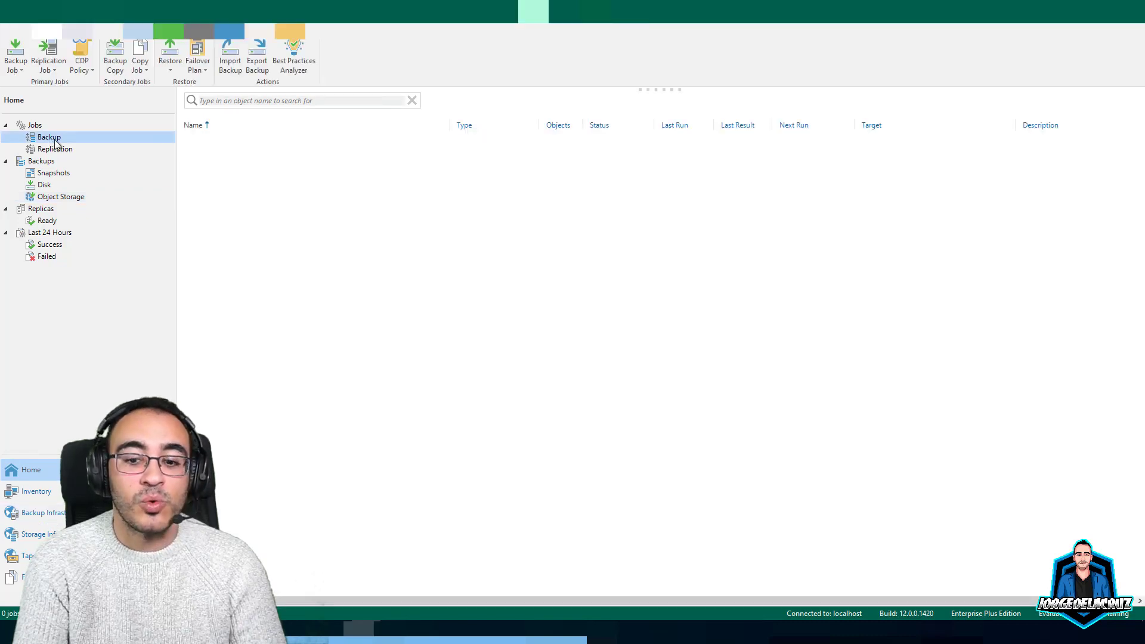
click(244, 172)
click(256, 164)
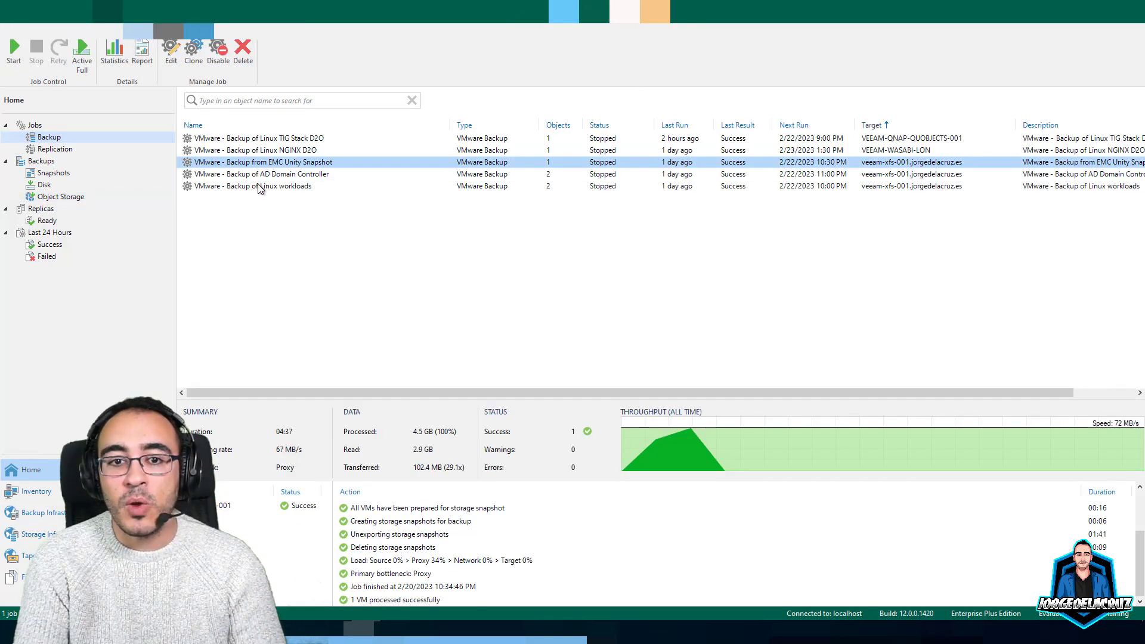
click(269, 150)
click(269, 138)
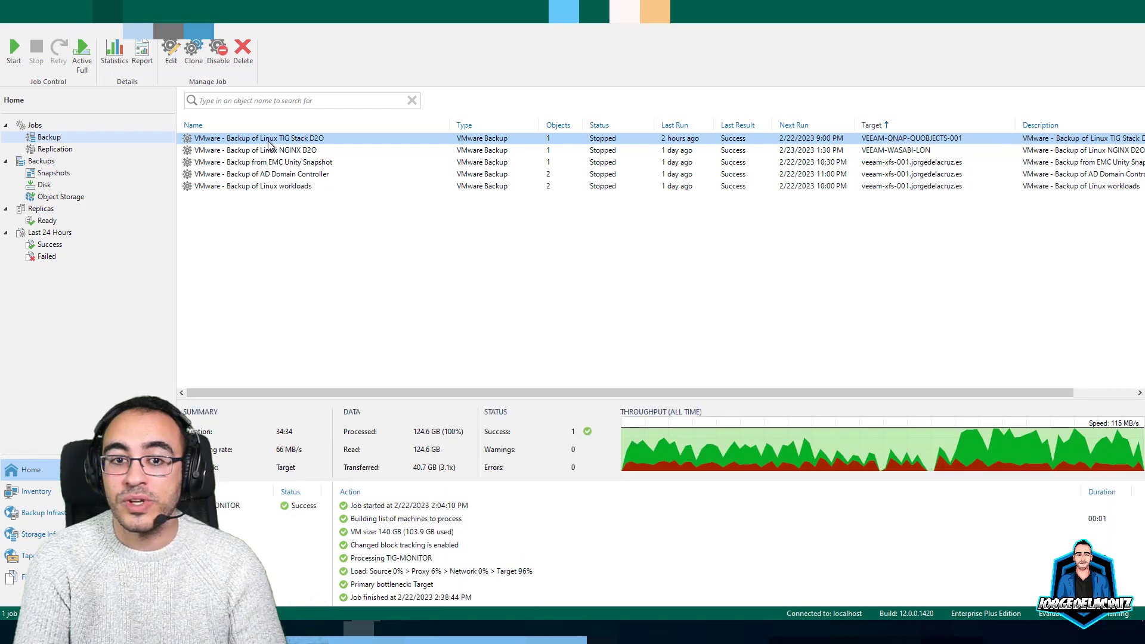
right_click(269, 143)
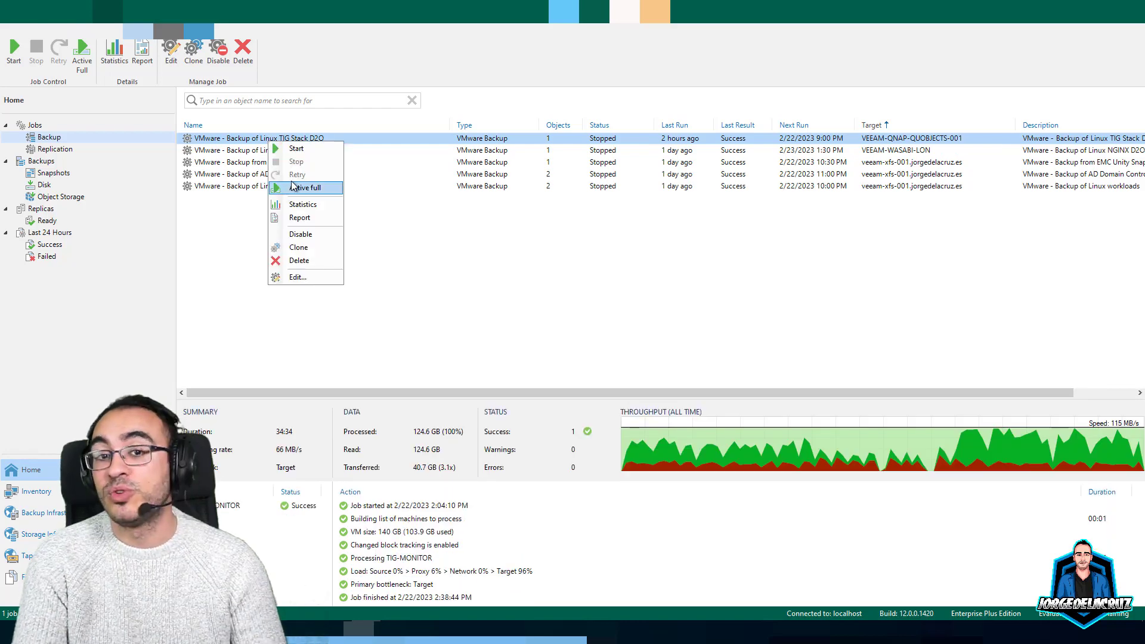
click(483, 212)
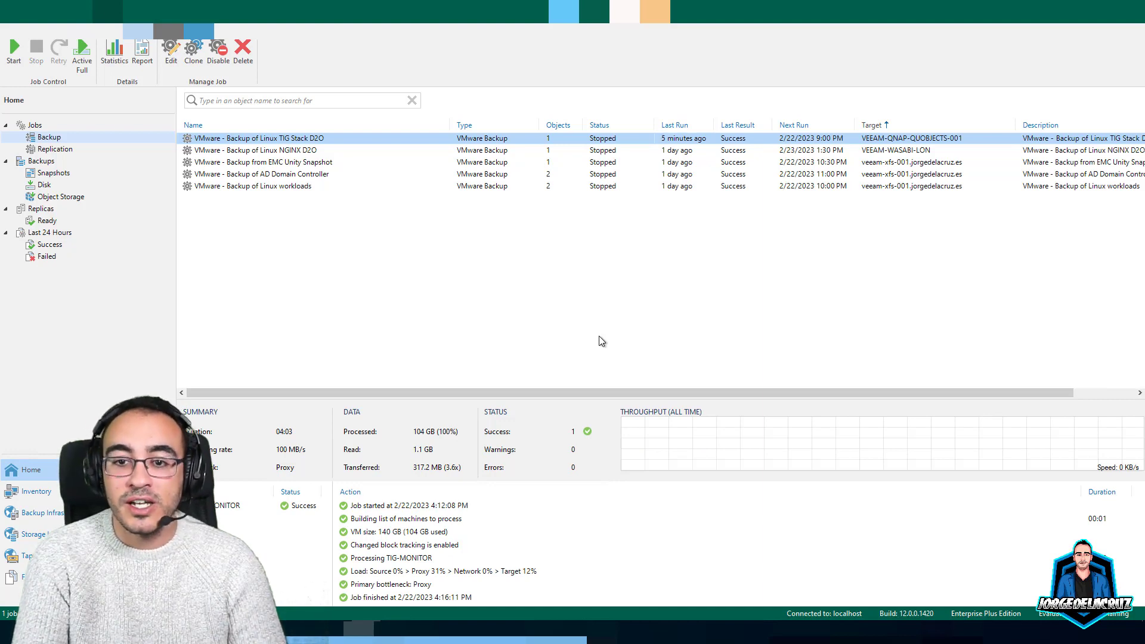
Switch back to the NAS and browse the QUOBJECTS storage space in QuObjects to the veeam-30d-secure bucket's Veeam, Backup, 30d-backups, Clients folder
click(43, 186)
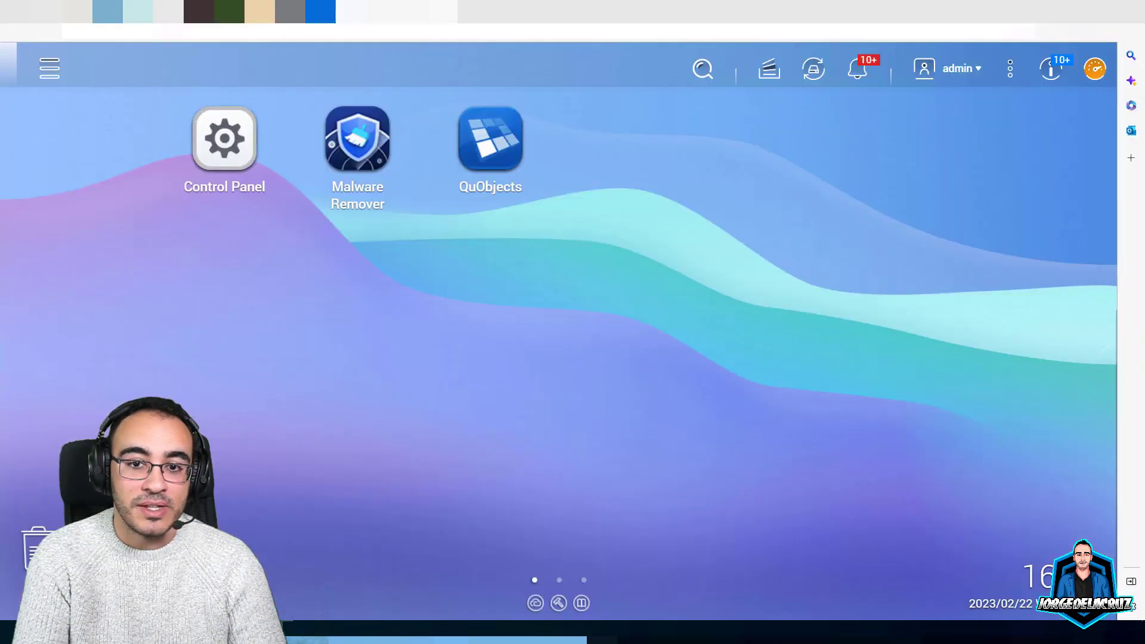
click(479, 153)
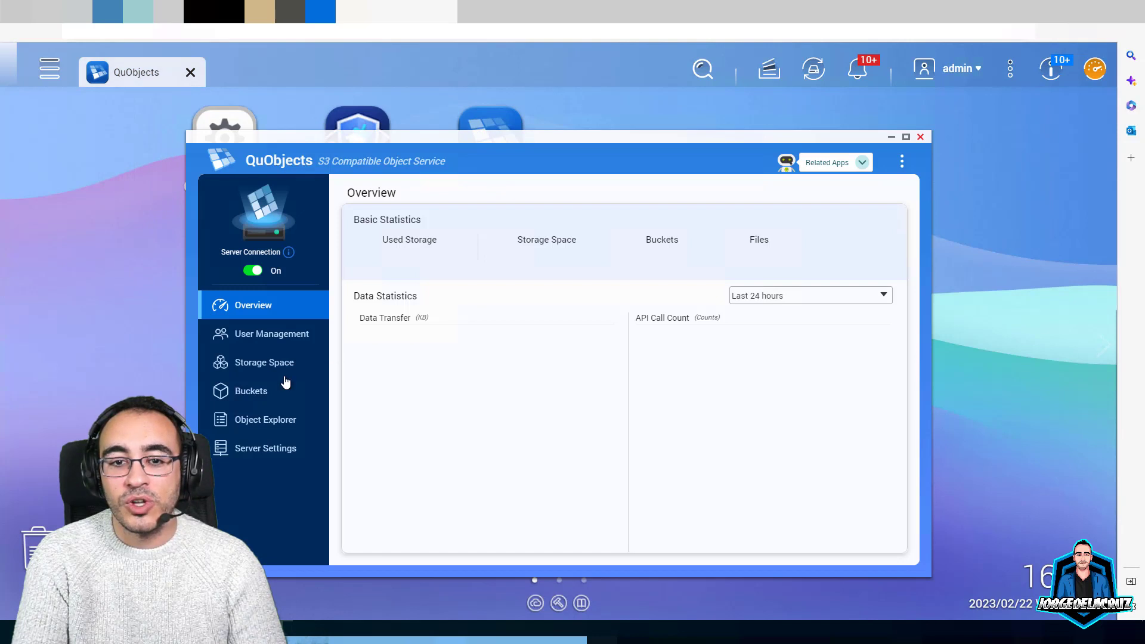
click(268, 420)
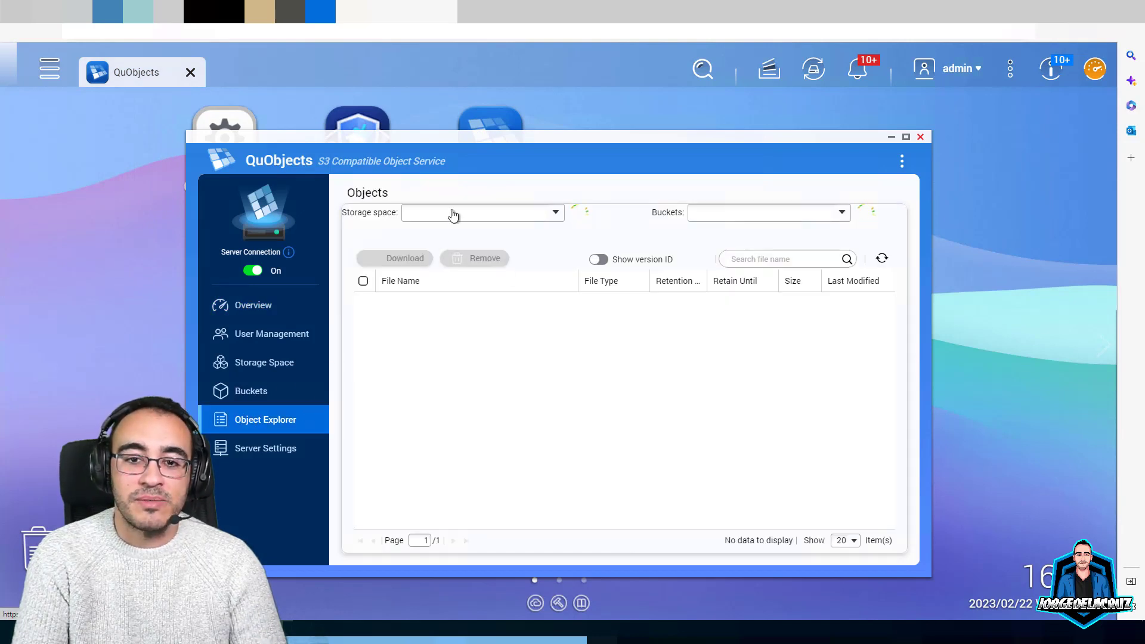
click(430, 226)
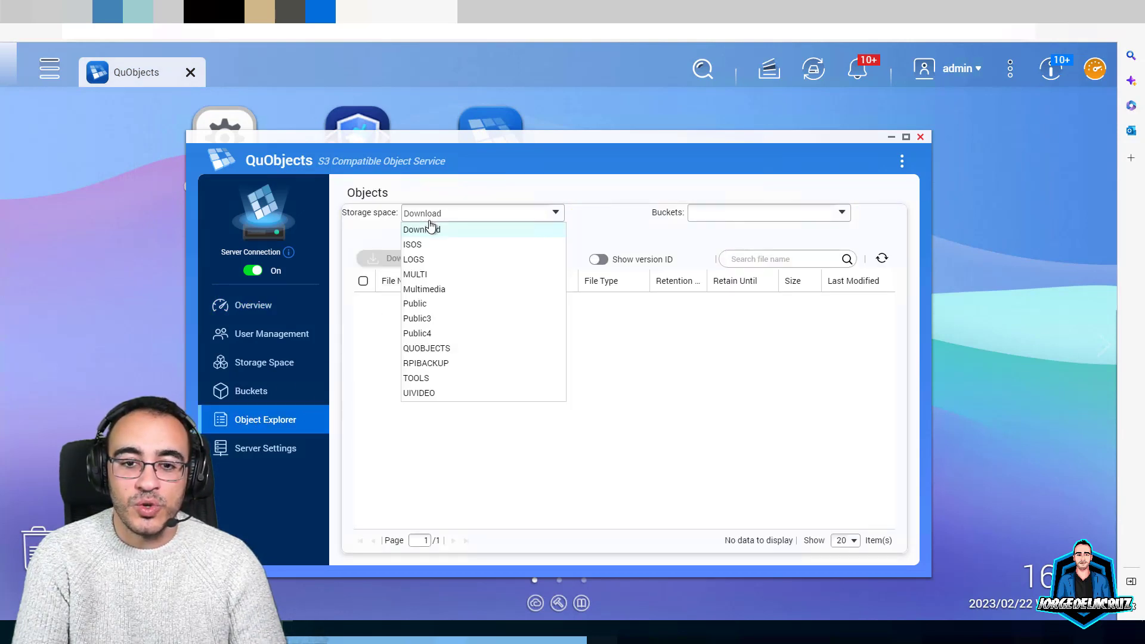
click(426, 348)
click(393, 298)
click(396, 321)
click(396, 300)
click(398, 300)
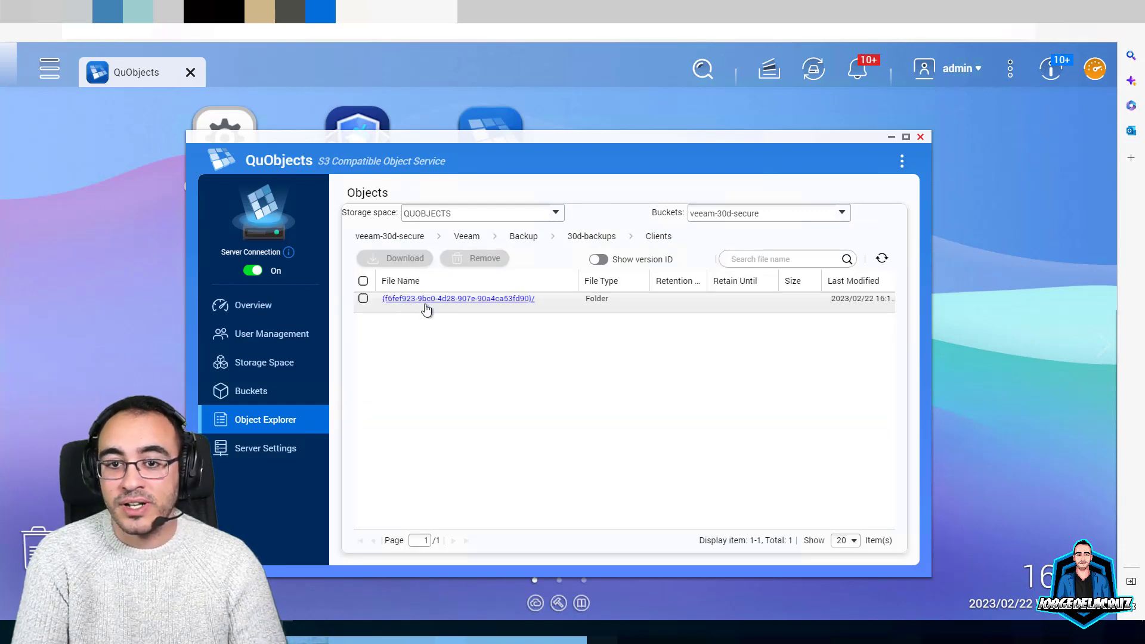
Open the only folder inside Clients and compare its contents with version IDs shown and hidden
click(599, 261)
click(599, 261)
click(506, 299)
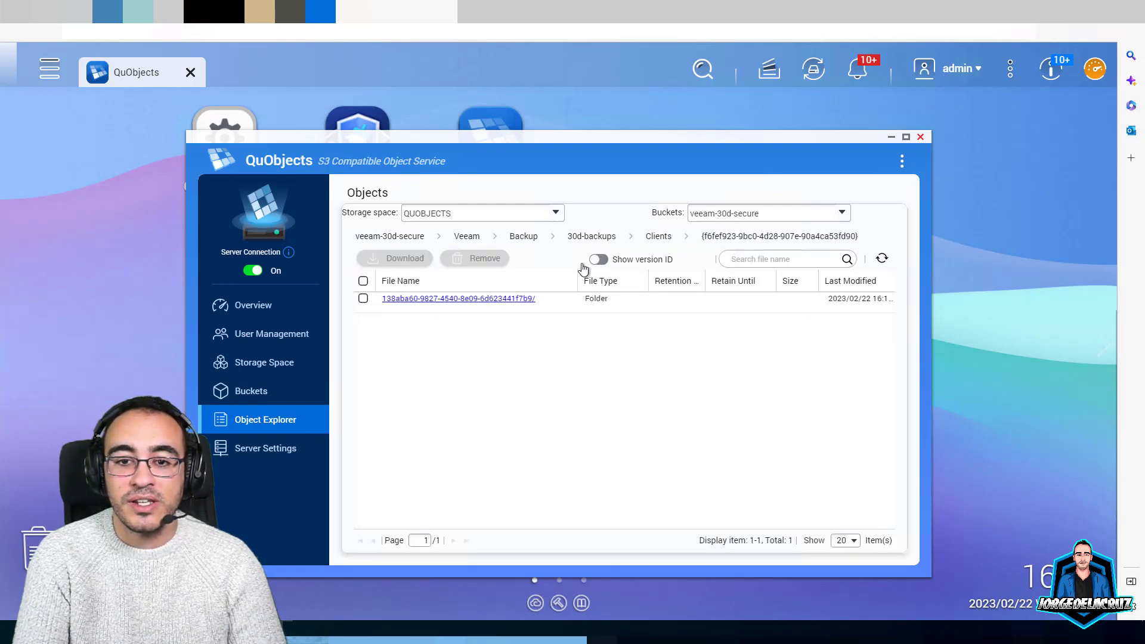
click(599, 260)
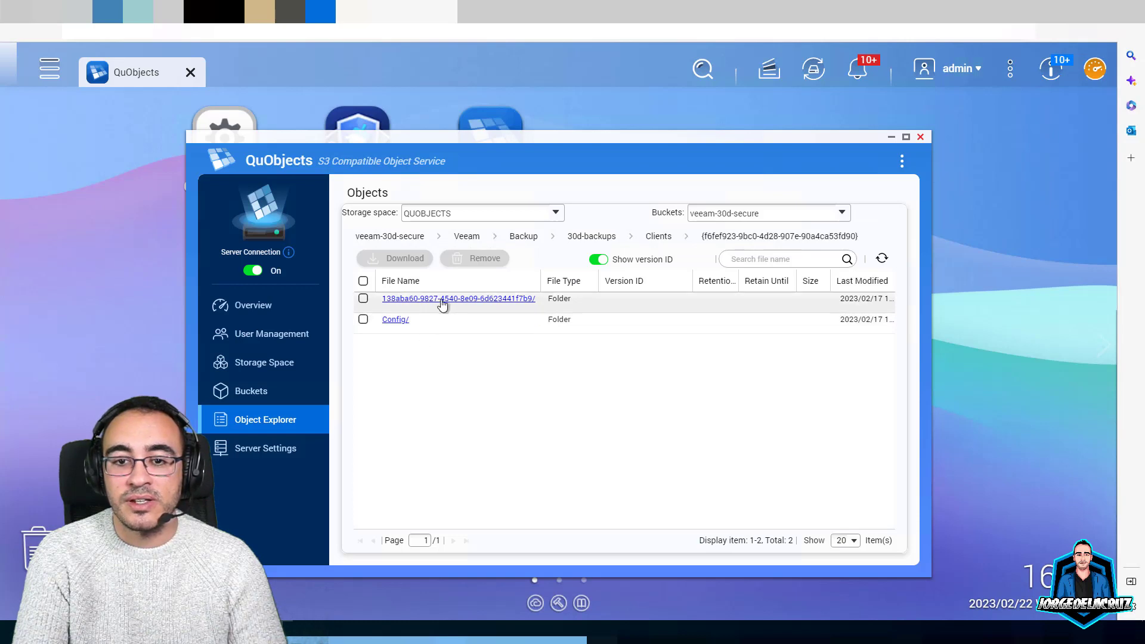
click(599, 260)
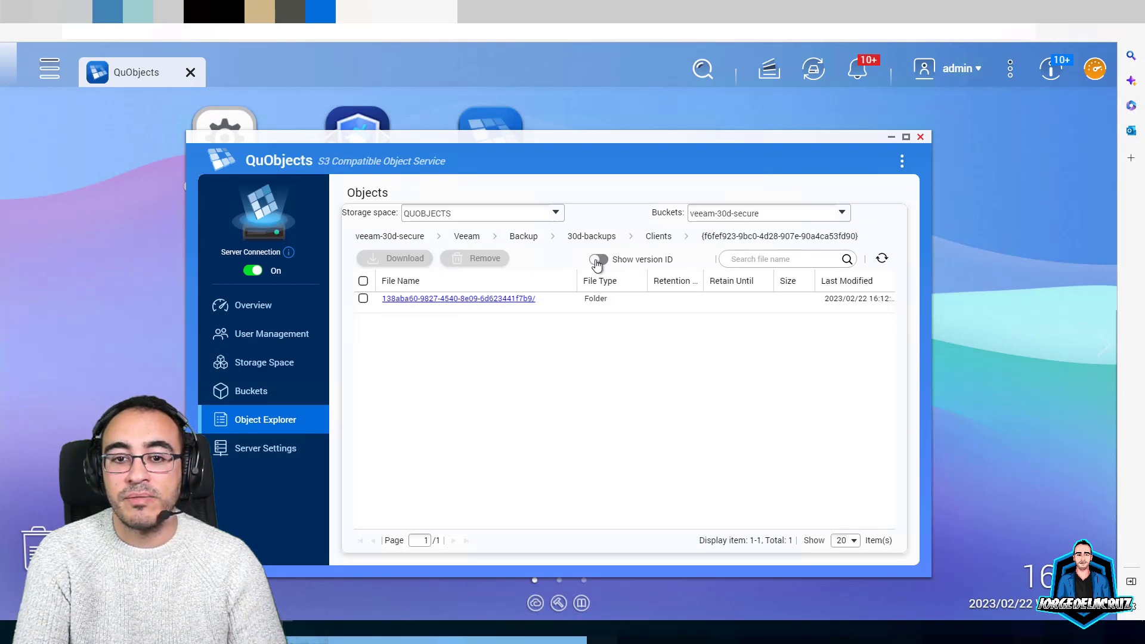
click(597, 265)
click(485, 298)
click(598, 260)
click(598, 260)
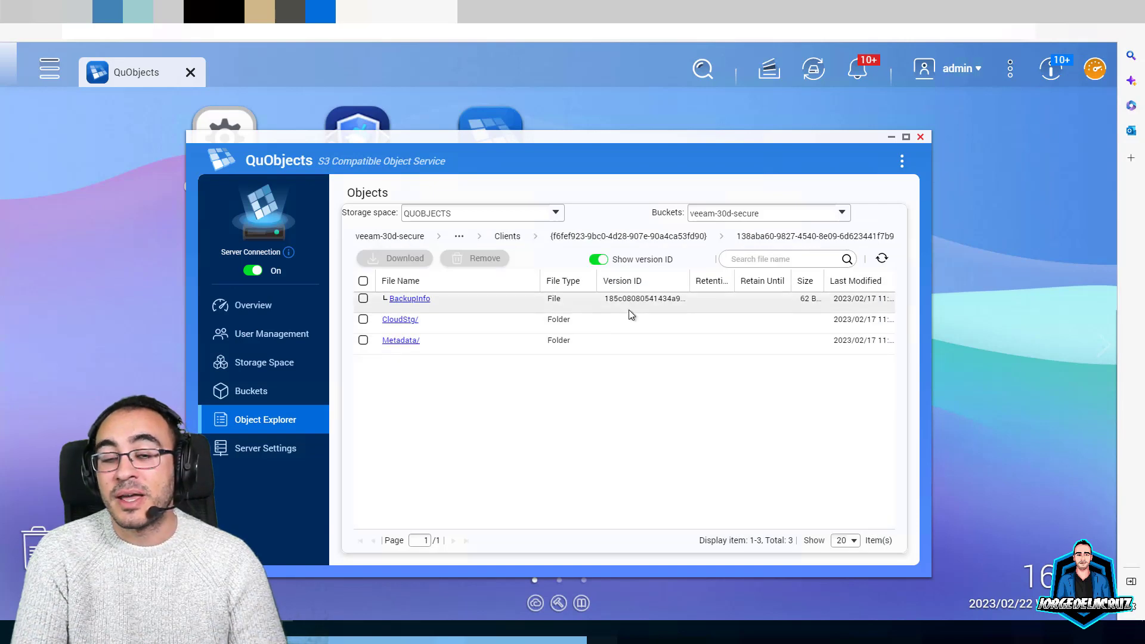
click(598, 260)
click(599, 259)
click(455, 299)
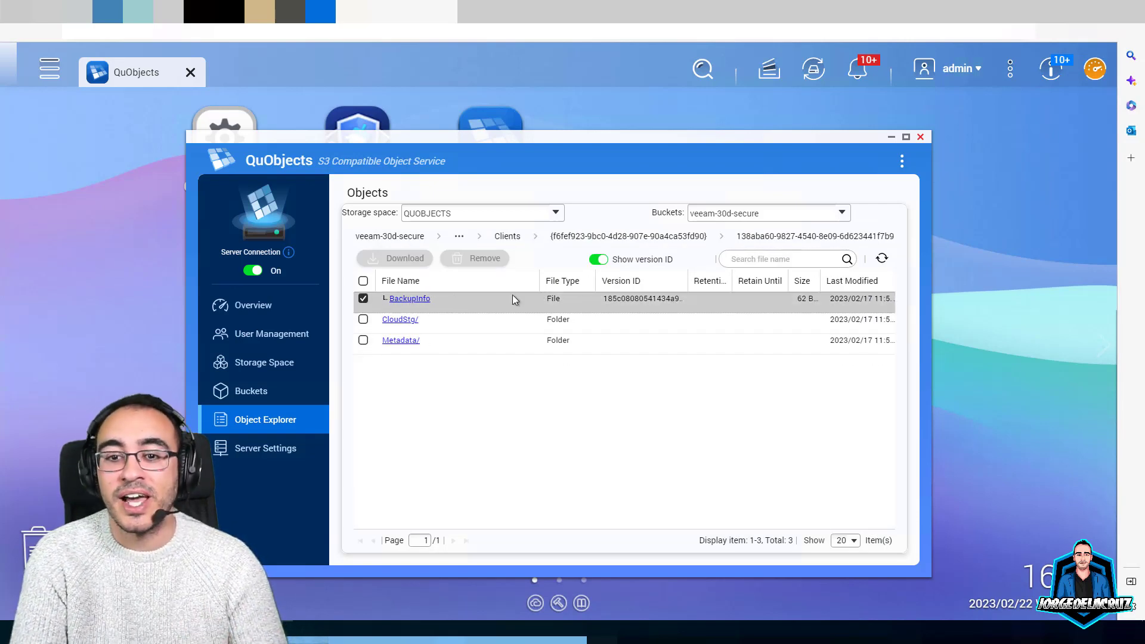
click(670, 439)
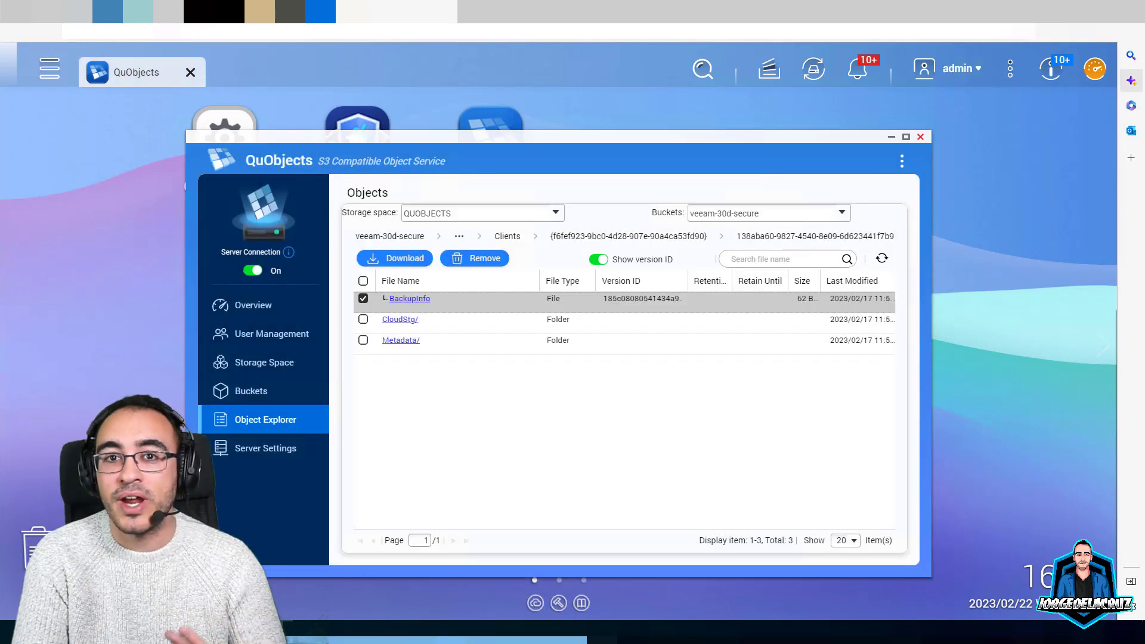
click(920, 138)
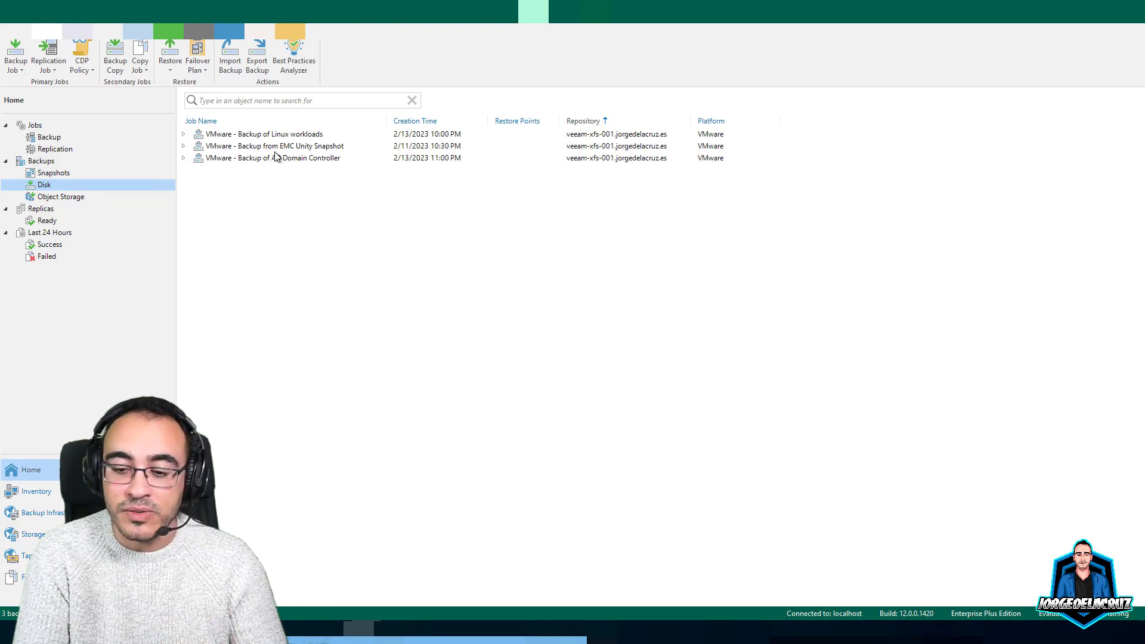
Switch to Veeam Backup & Replication and start another guest file restore of TIG-MONITOR from its object storage backup
click(250, 207)
click(76, 202)
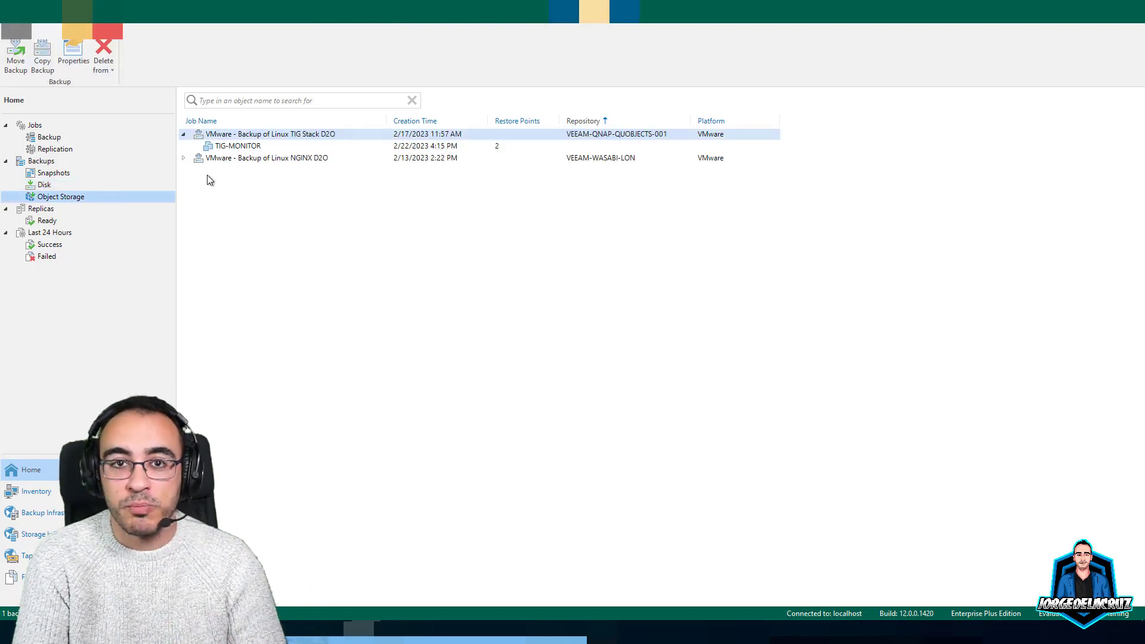
click(249, 148)
right_click(248, 148)
click(310, 337)
click(578, 330)
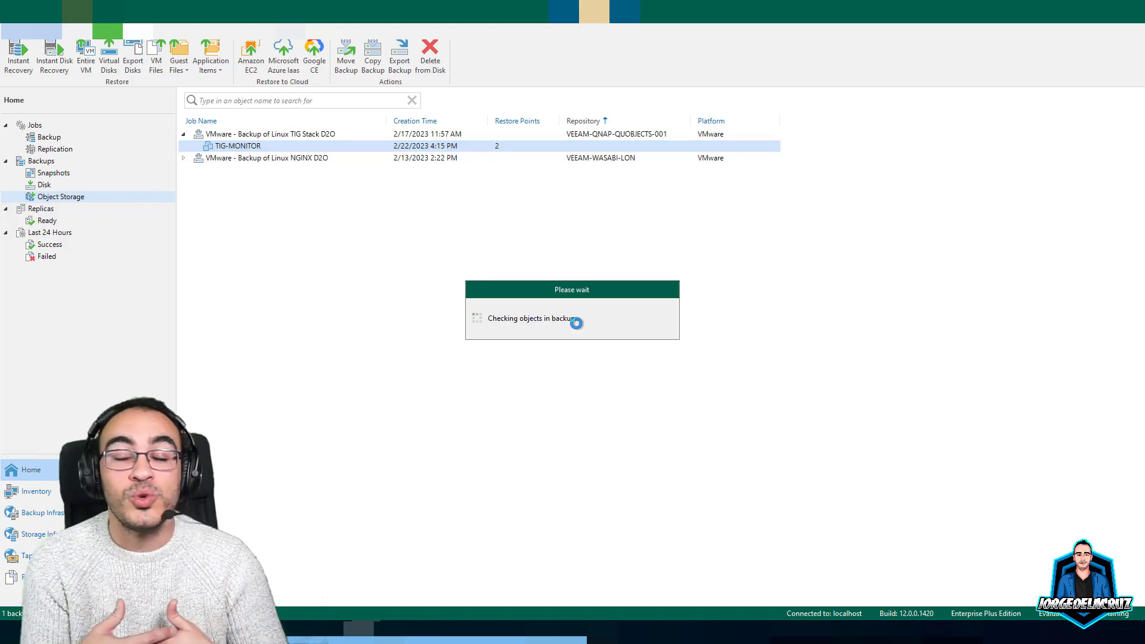